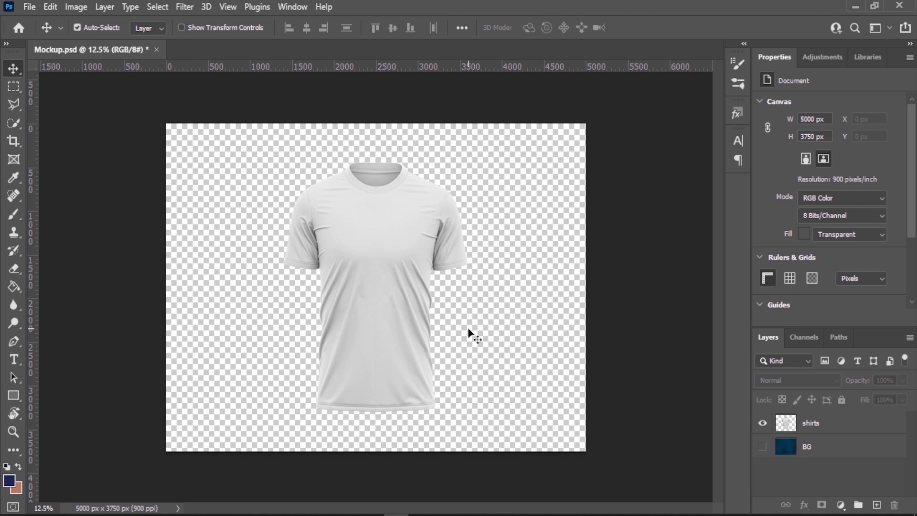
- Nudge the white shirt slightly right and duplicate the shirts layer into 'shirts copy'
mouse_move(371, 287)
left_mouse_down()
mouse_move(387, 285)
mouse_move(371, 286)
left_mouse_up()
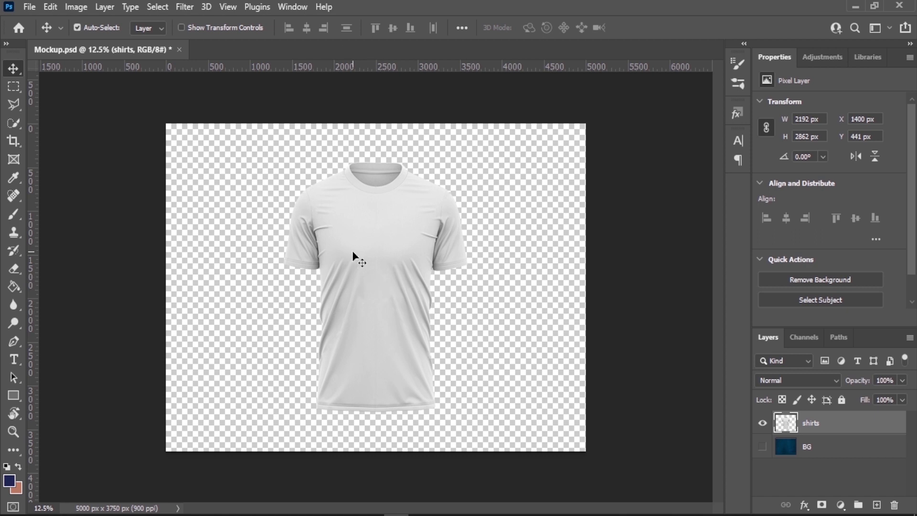
key("ctrl")
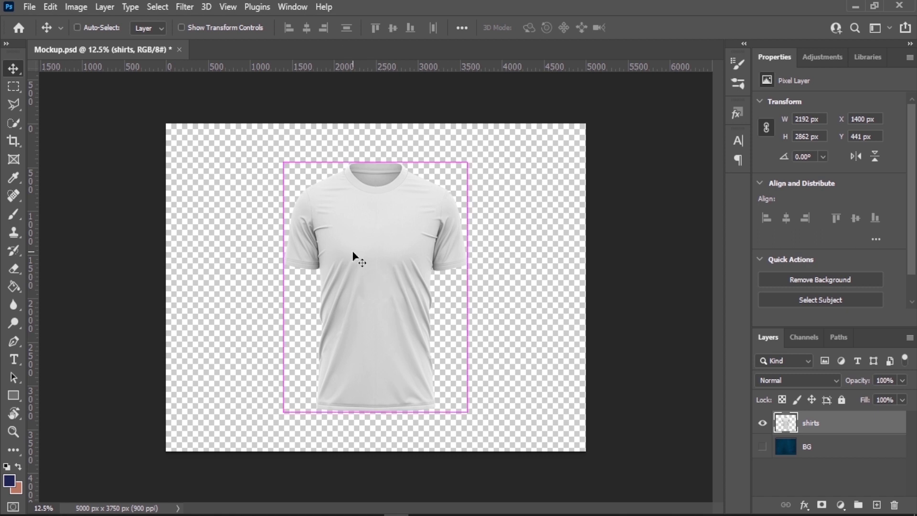
key("ctrl+j")
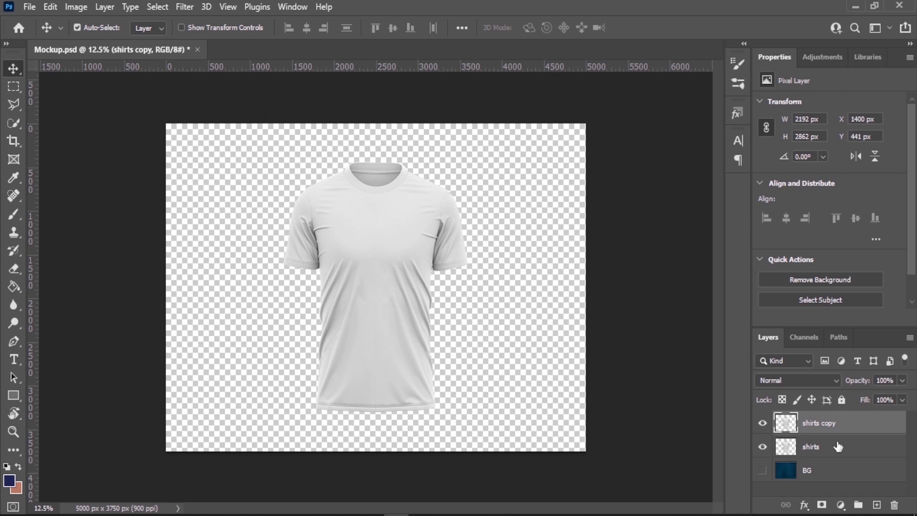
- Lower the shirts copy layer's brightness to -150 with a slight contrast increase
left_click(76, 7)
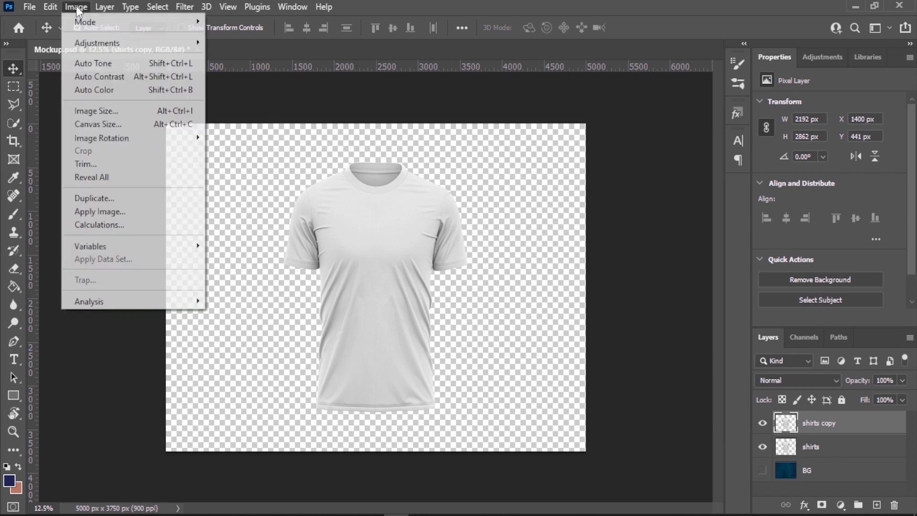
mouse_move(97, 43)
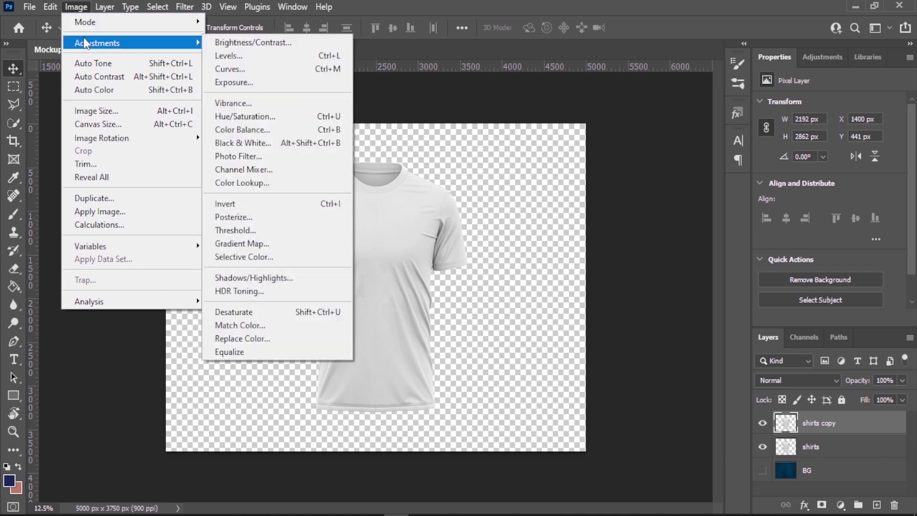
left_click(253, 42)
left_click_drag(601, 142, 537, 115)
left_click_drag(615, 101, 541, 113)
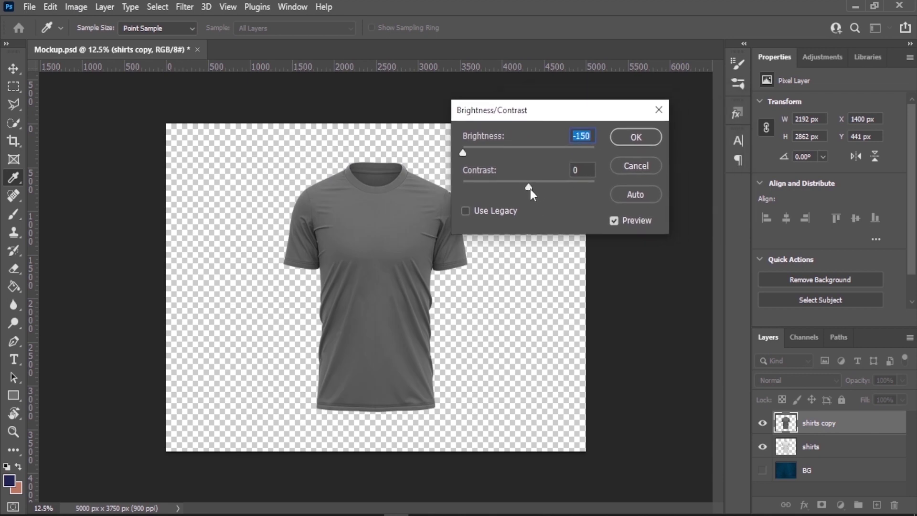
left_click_drag(529, 187, 533, 188)
left_click(635, 137)
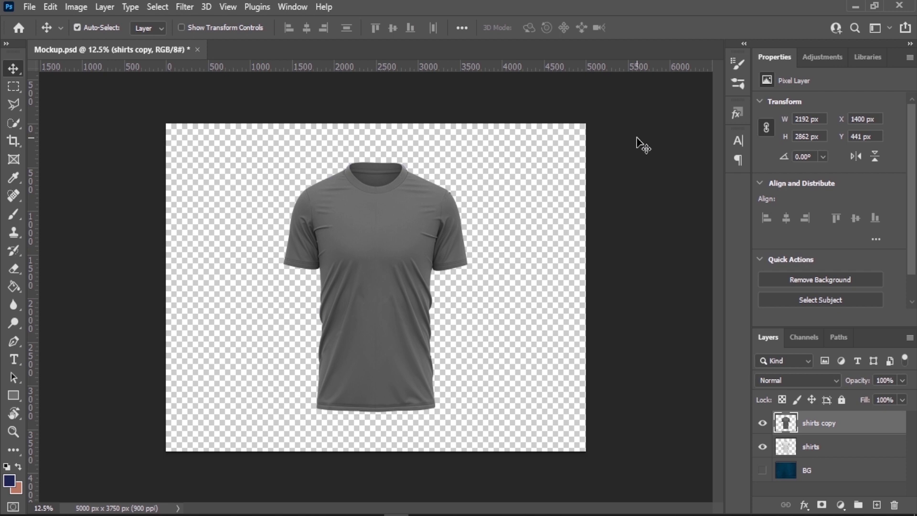
- Apply Levels with black point 49 and midtones 0.55 to make the shirt near-black
left_click(76, 7)
mouse_move(96, 43)
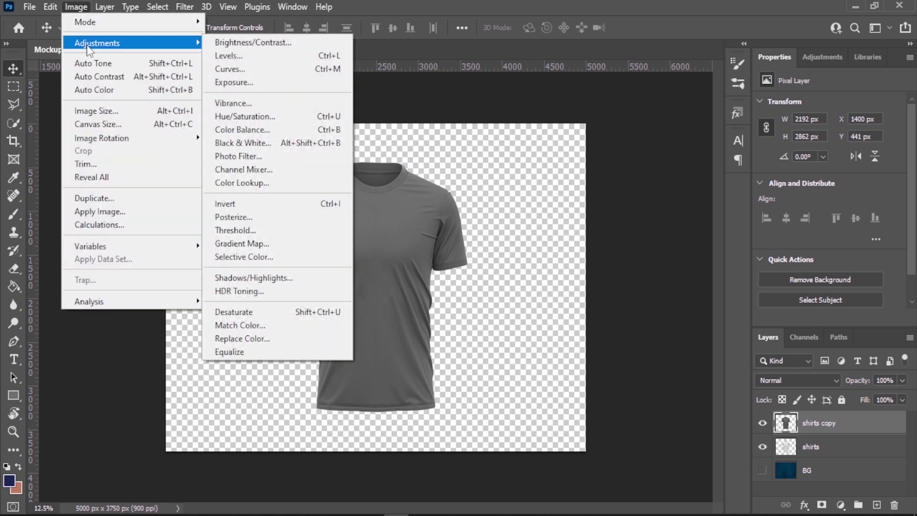
left_click(257, 57)
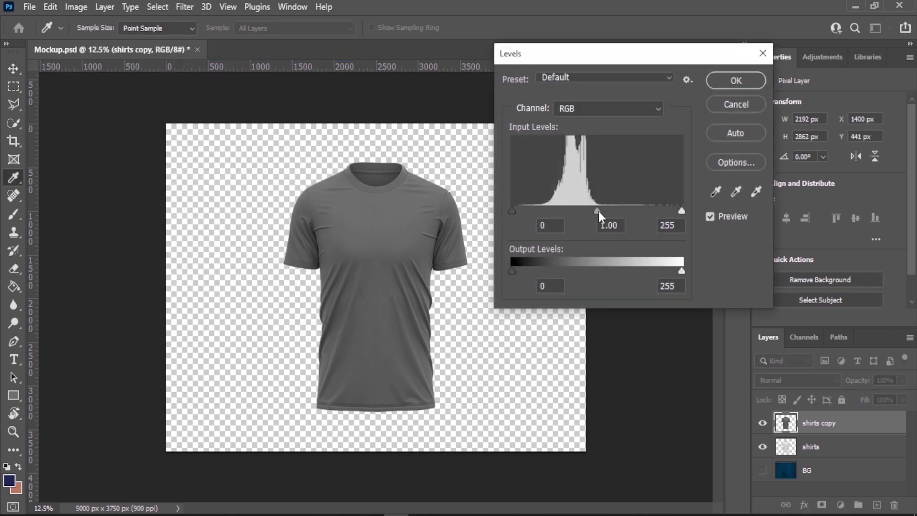
left_click_drag(597, 211, 629, 211)
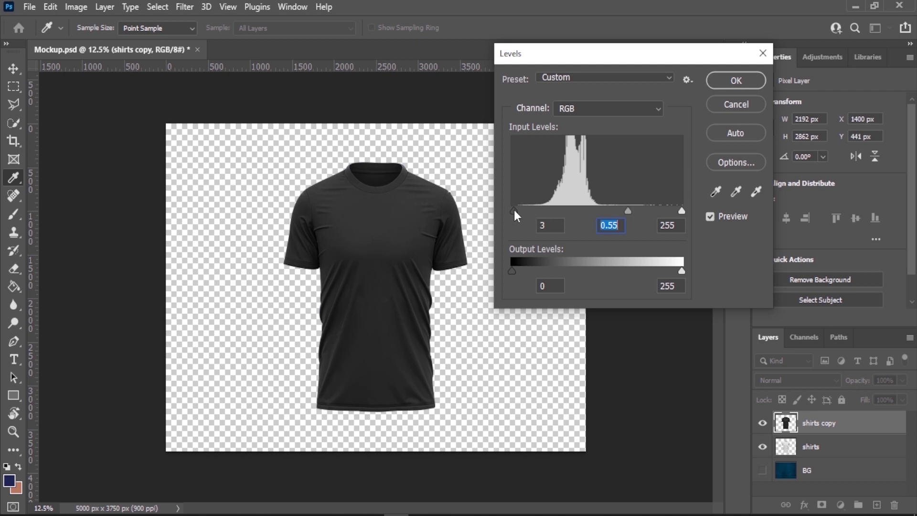
left_click_drag(514, 210, 546, 211)
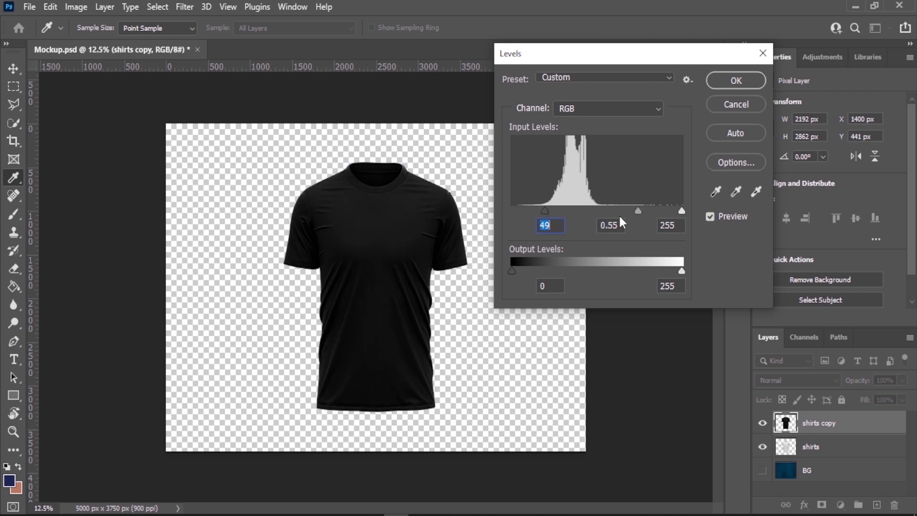
left_click_drag(641, 213, 645, 213)
key("Return")
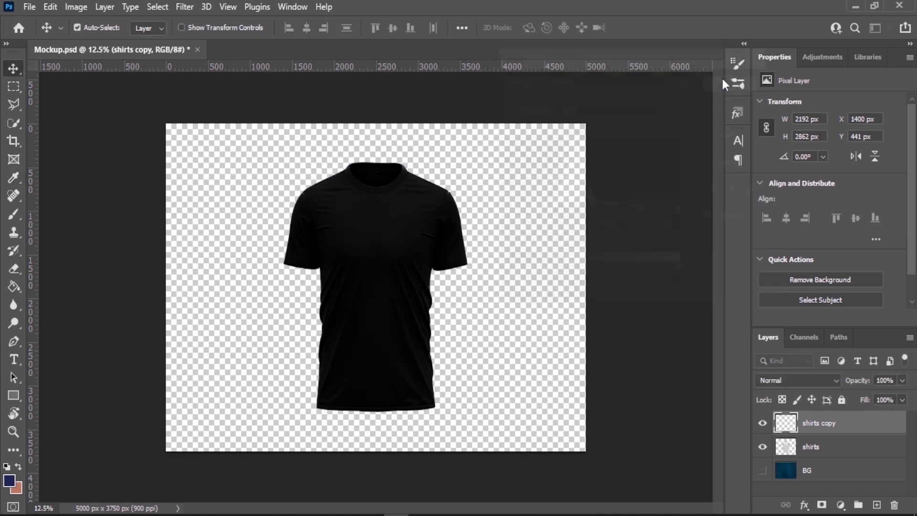
- Rename the shirts copy layer to Highlight and the shirts layer to Shadown
double_click(829, 424)
type("High")
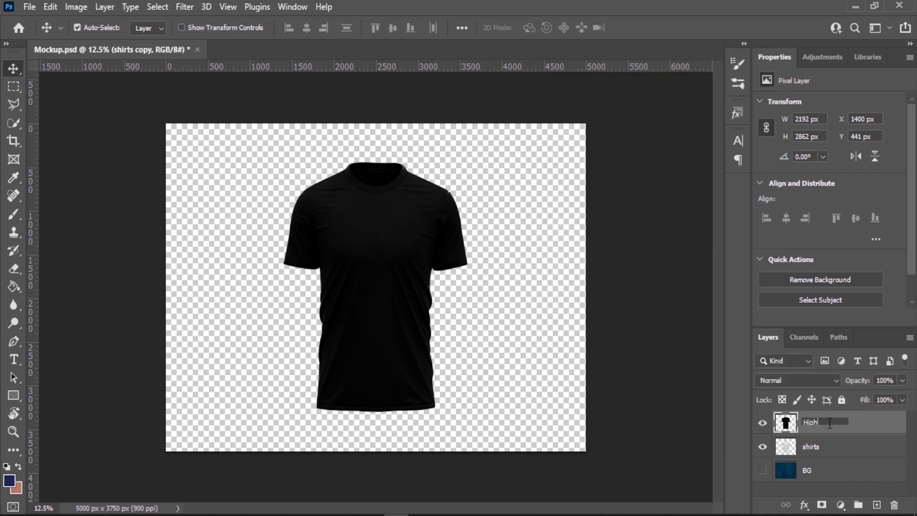
type("light")
key("Return")
double_click(818, 447)
type("Shadown")
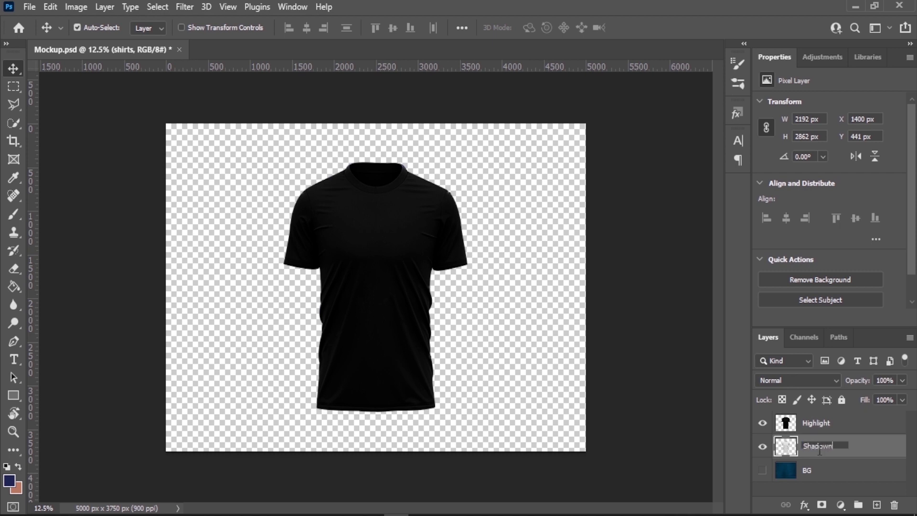
key("Return")
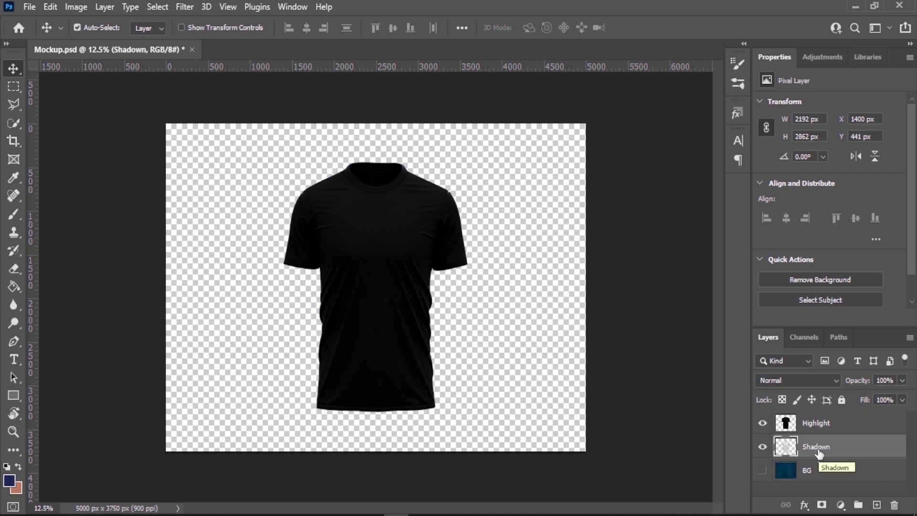
- Set Highlight's blend mode to Screen and Shadown's to Linear Burn
left_click(815, 426)
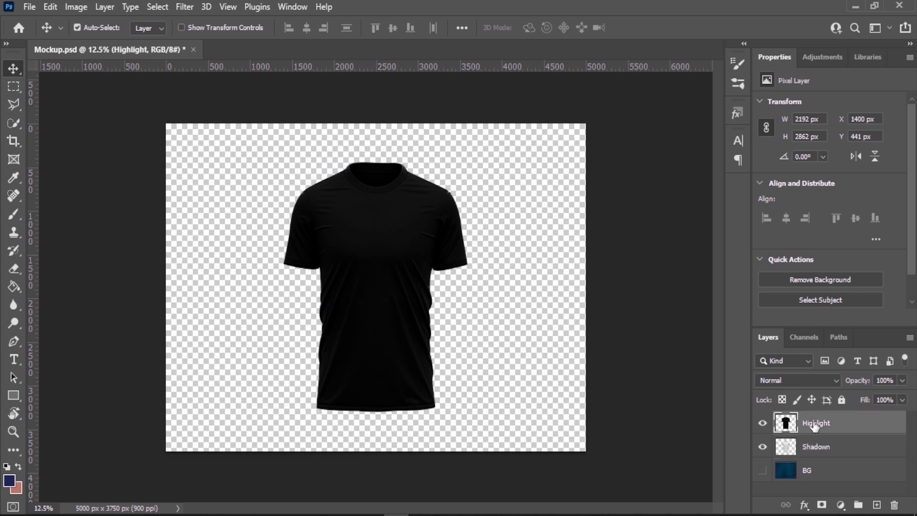
left_click(804, 383)
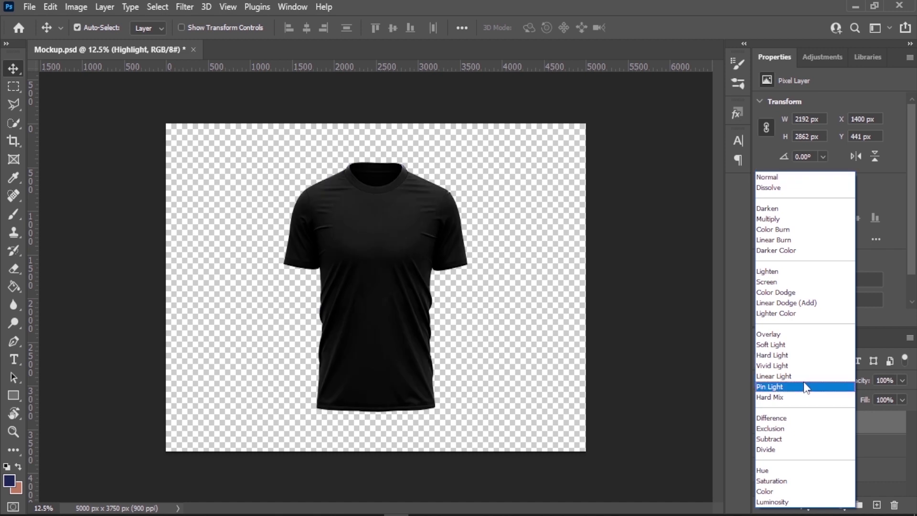
left_click(792, 282)
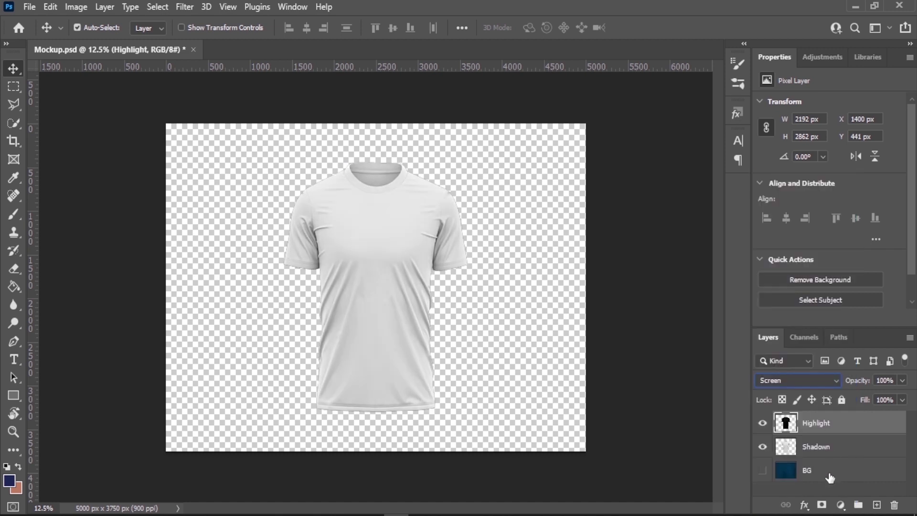
left_click(820, 450)
left_click(813, 383)
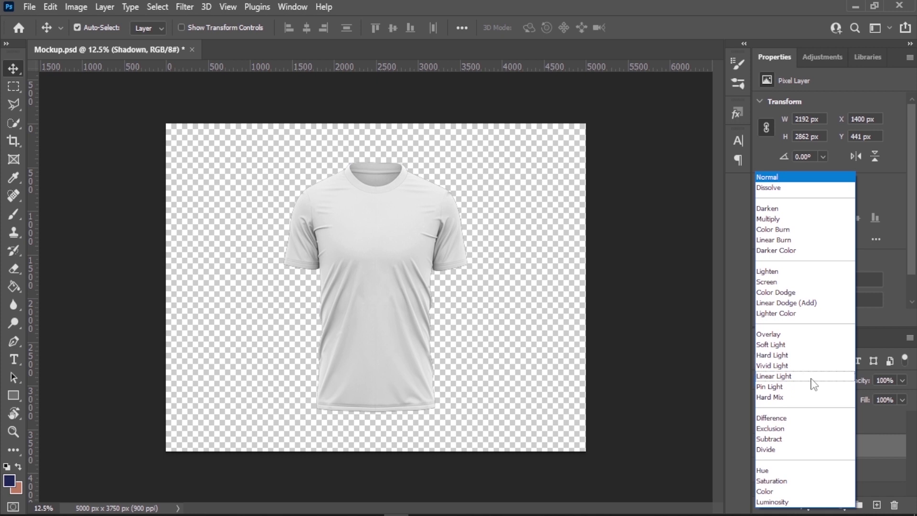
left_click(793, 240)
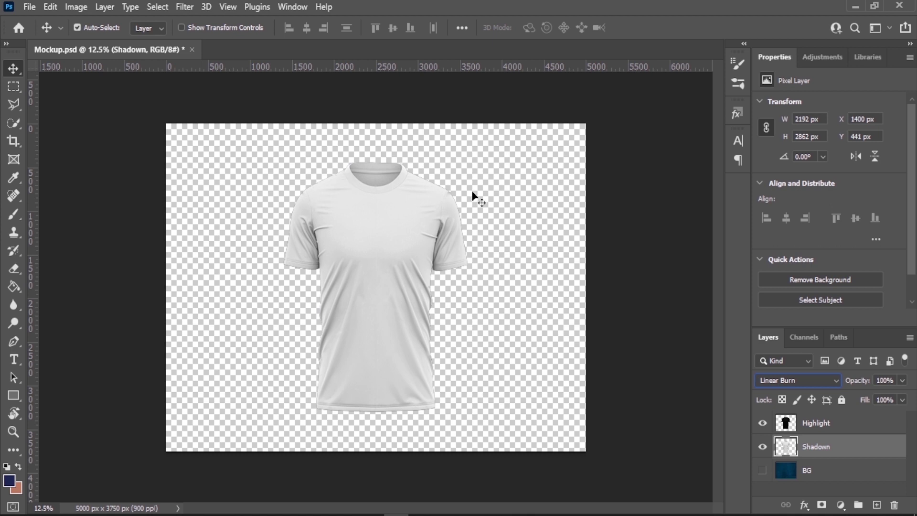
left_click(520, 196)
- Add an empty Layer 1 and move it just above BG
key("p")
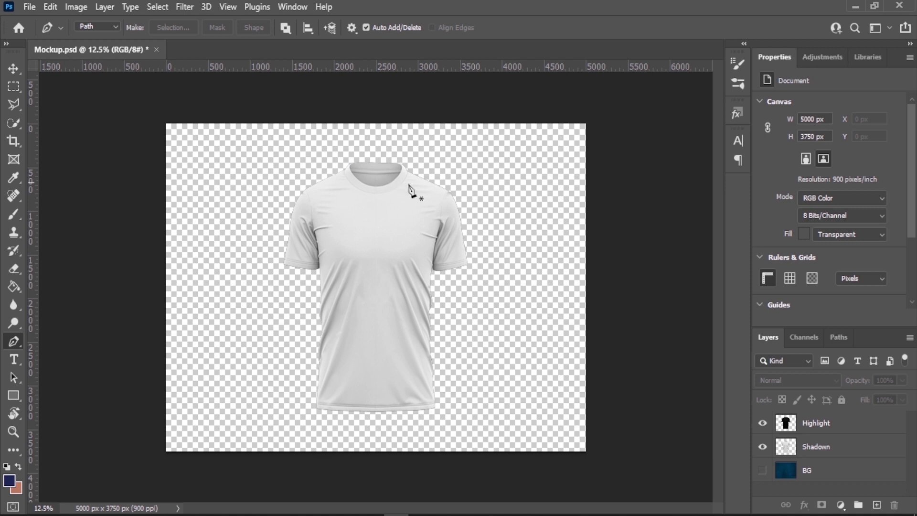
left_click(877, 505)
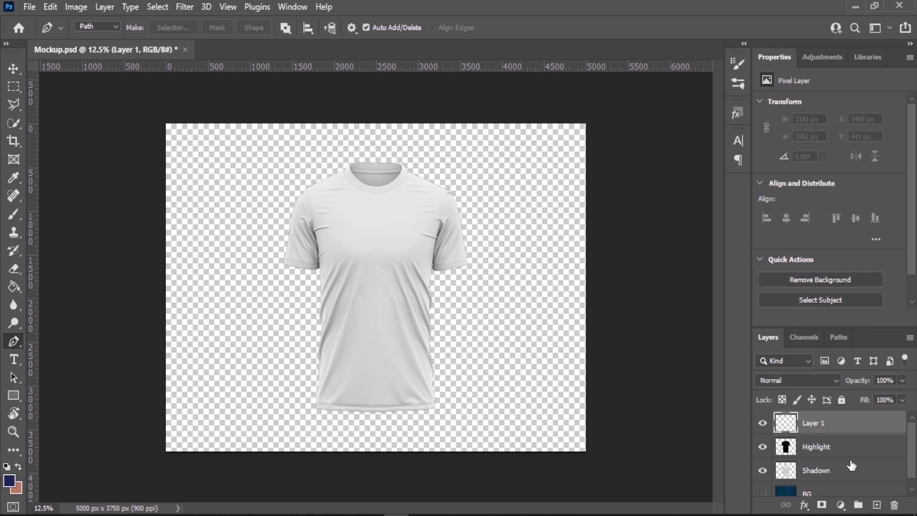
left_click_drag(844, 430, 846, 476)
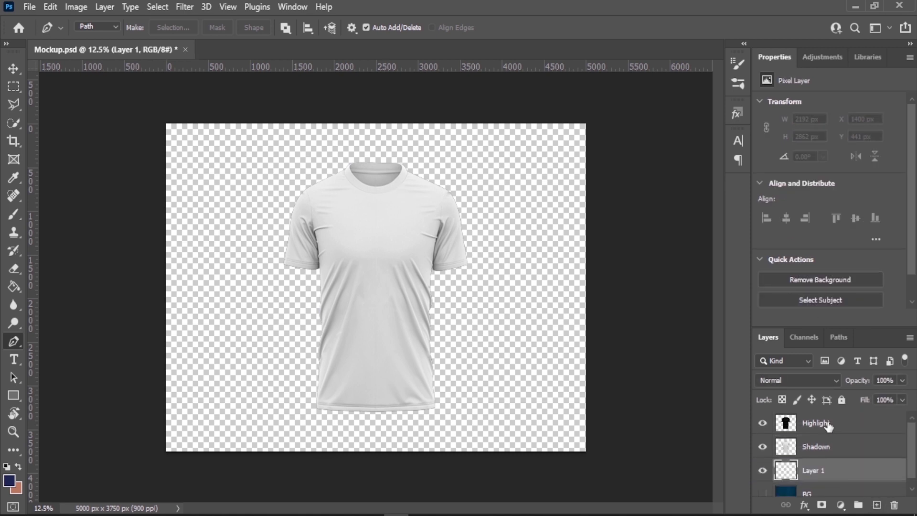
- Group Highlight and Shadown into a group named Texture, then select Layer 1
left_click(827, 425)
left_click(838, 448, "shift")
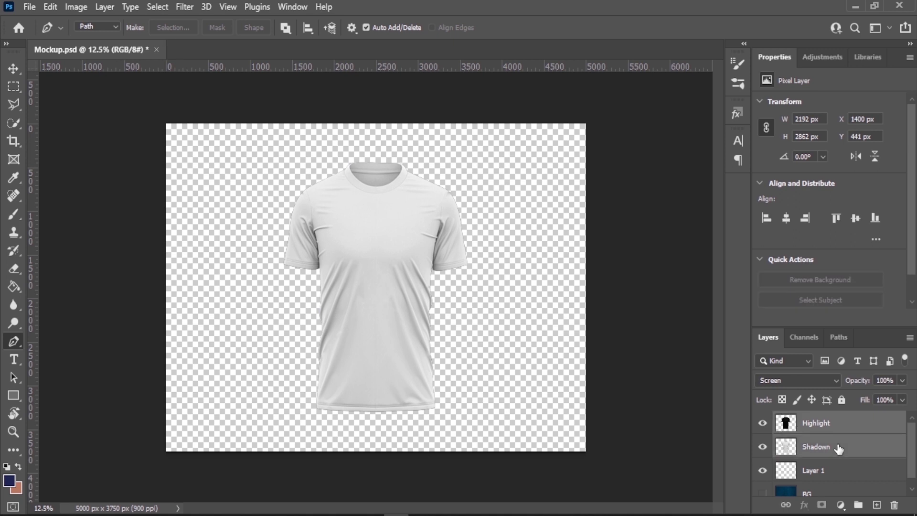
key("ctrl+g")
double_click(810, 419)
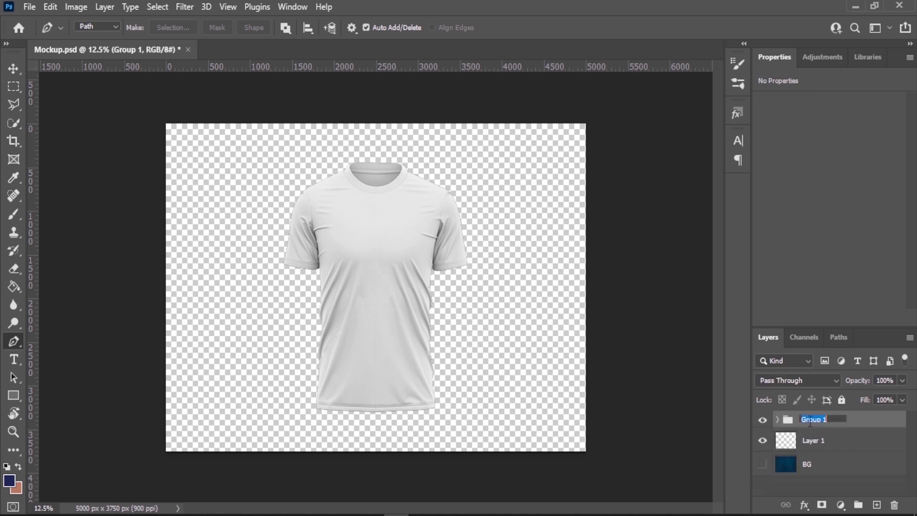
type("Texture")
left_click(835, 480)
left_click(777, 420)
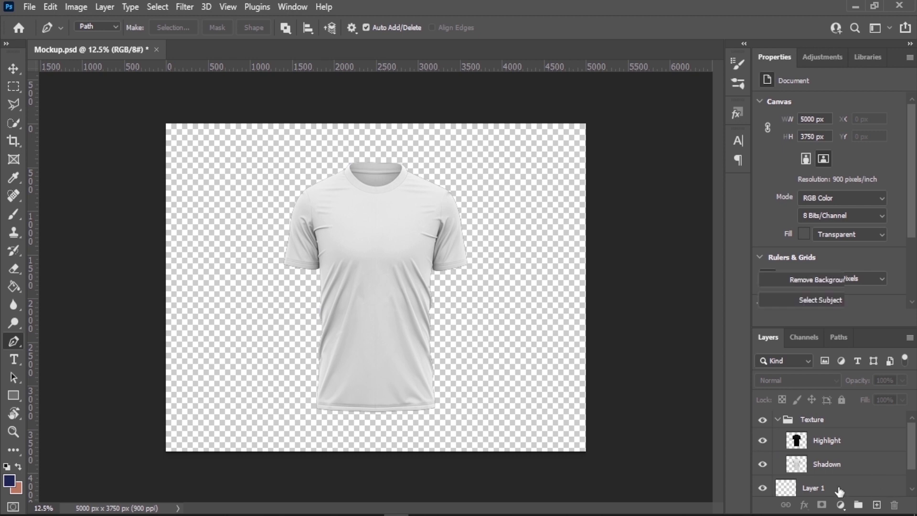
left_click(839, 488)
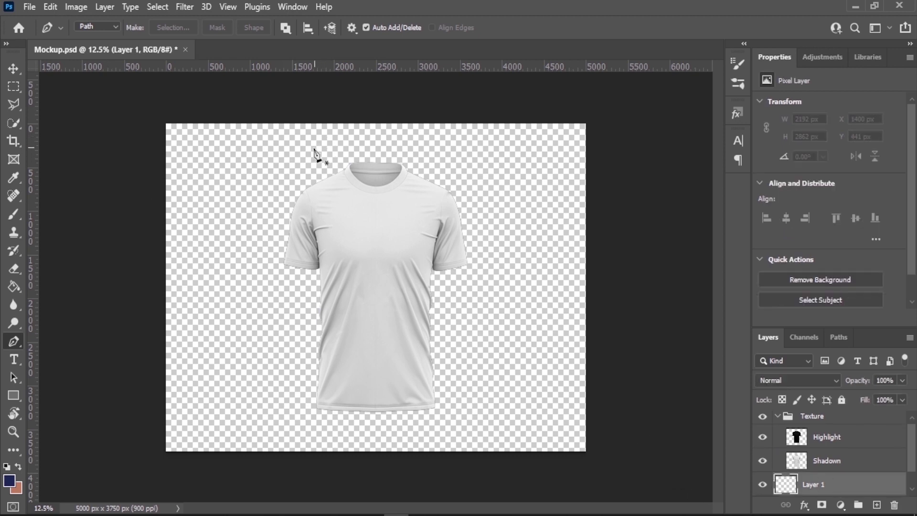
- Trace the path from the left shoulder down the sleeve seam and side to below the hem
scroll(280, 164, "up", 3, "alt")
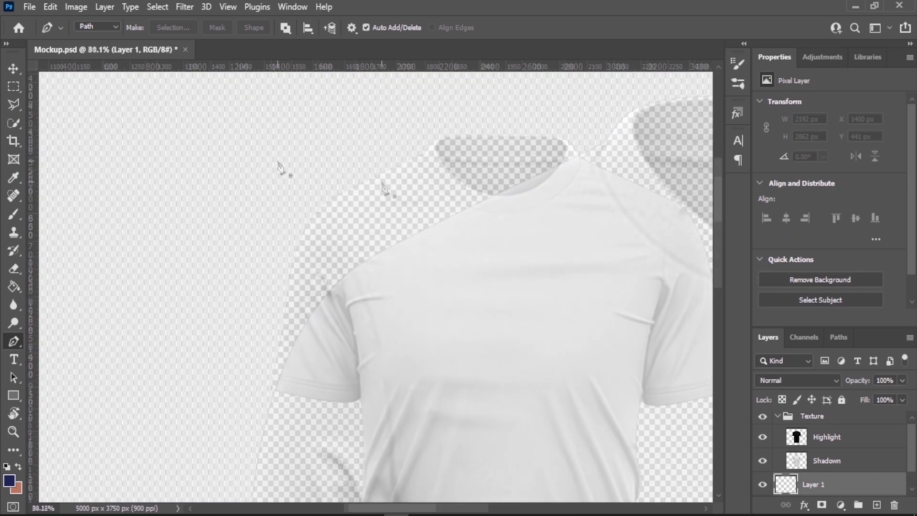
left_click(447, 129)
left_click(356, 268)
left_click_drag(370, 313, 387, 345)
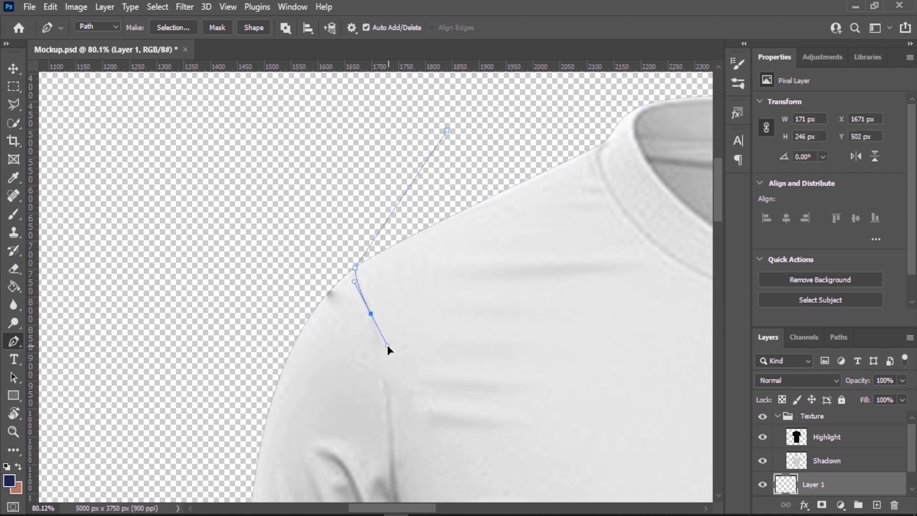
left_click(387, 416)
scroll(396, 363, "down", 4)
left_click_drag(398, 314, 432, 435)
left_click(412, 387)
scroll(447, 433, "down", 1)
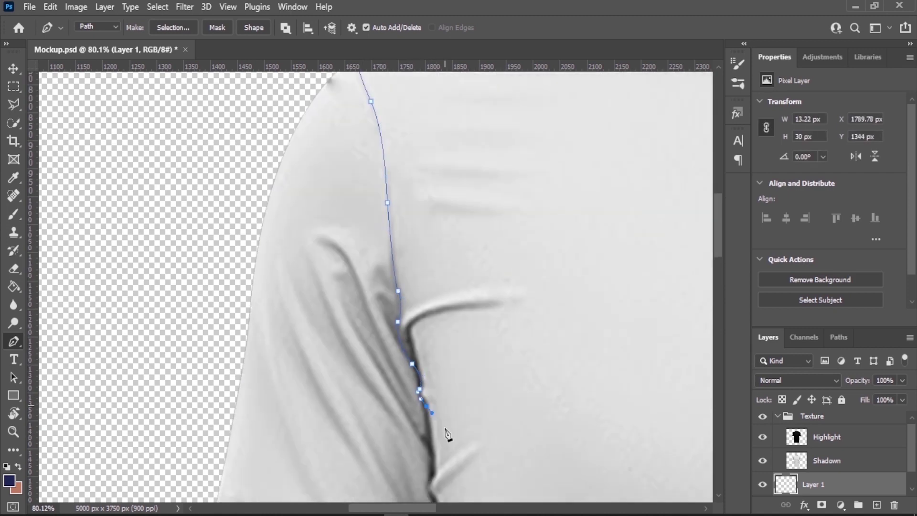
scroll(448, 435, "down", 2)
left_click(432, 476)
scroll(440, 368, "down", 5)
left_click(278, 441)
left_click(366, 470)
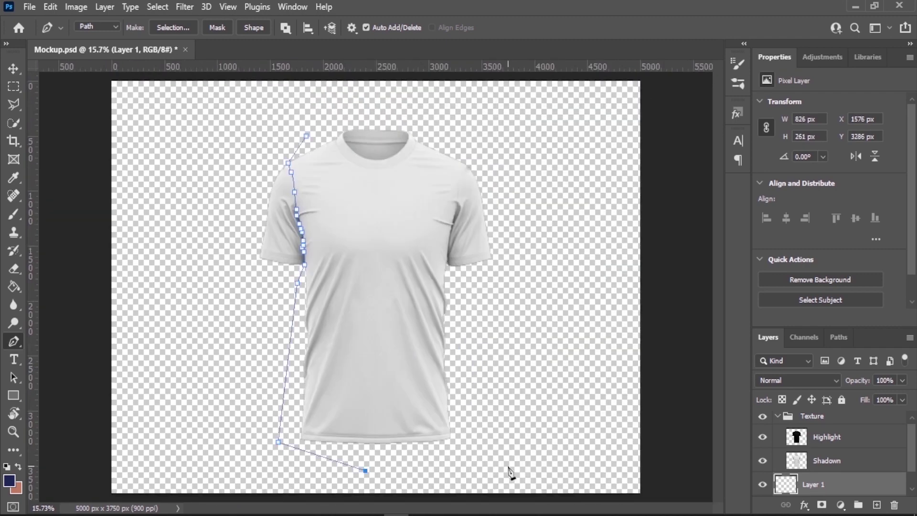
scroll(450, 272, "up", 5)
scroll(479, 280, "up", 4)
- Continue the path up the right armpit, right sleeve seam and along the shoulder seam
left_click(467, 243)
left_click(468, 212)
left_click(473, 144)
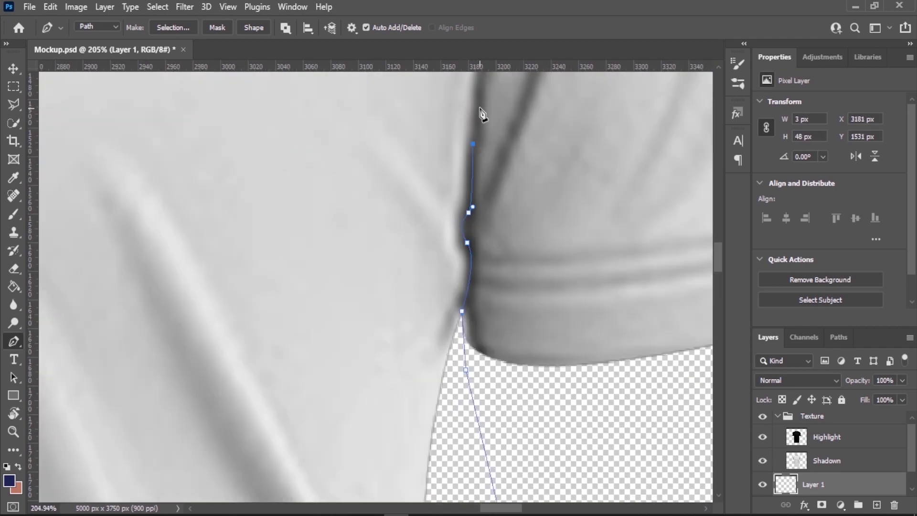
left_click(480, 108)
scroll(497, 143, "up", 6)
left_click(507, 180)
left_click(520, 132)
scroll(525, 109, "up", 1)
left_click(548, 128)
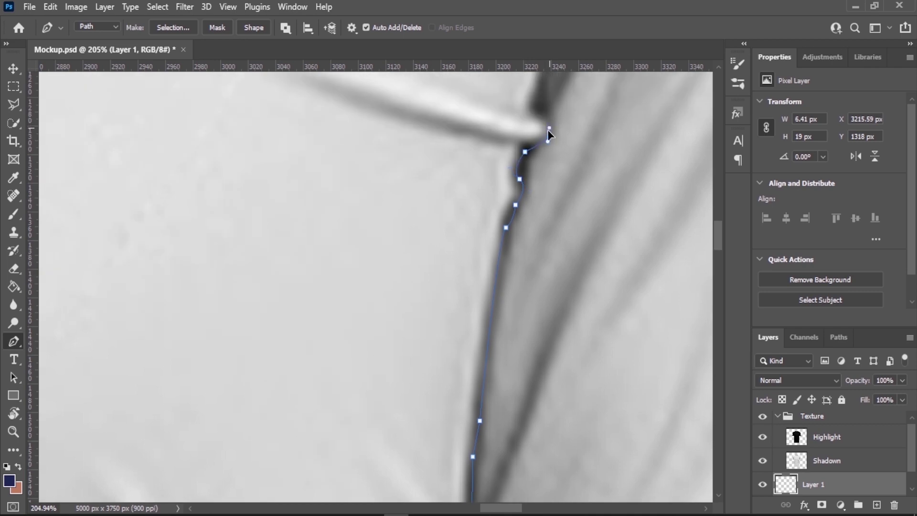
scroll(548, 131, "down", 2)
scroll(543, 246, "up", 2)
left_click(573, 248)
scroll(580, 220, "up", 3)
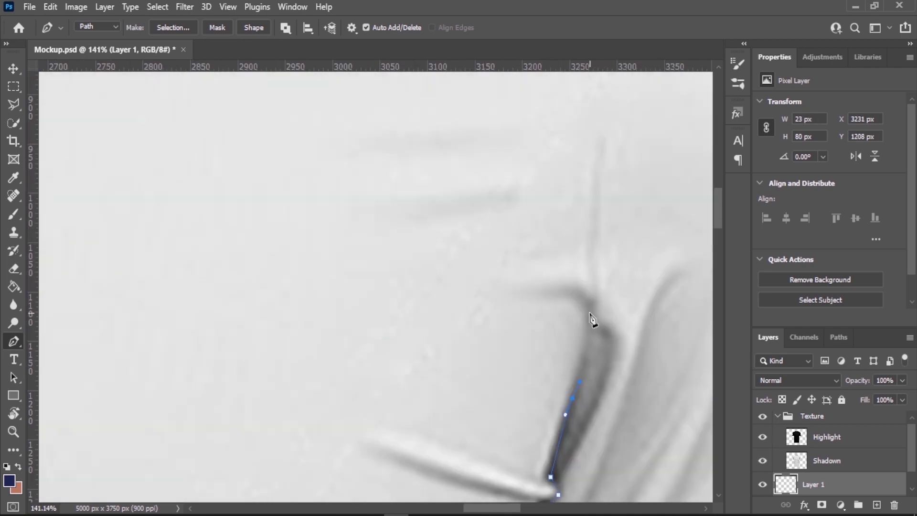
left_click(592, 314)
left_click(598, 292)
left_click(598, 238)
scroll(597, 239, "up", 3)
left_click_drag(608, 247, 619, 216)
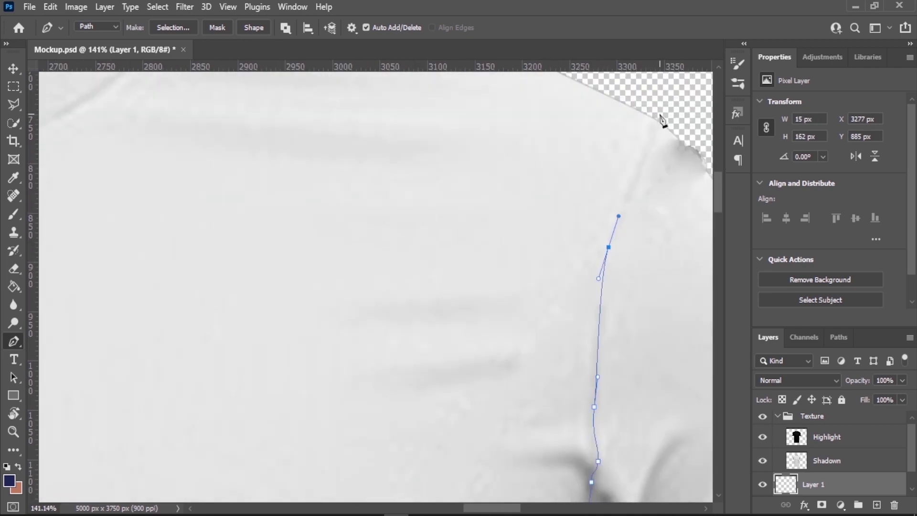
left_click_drag(660, 118, 655, 173)
scroll(655, 174, "up", 3)
- Curve the path around the collar and neck seam to complete the body outline
left_click(522, 238)
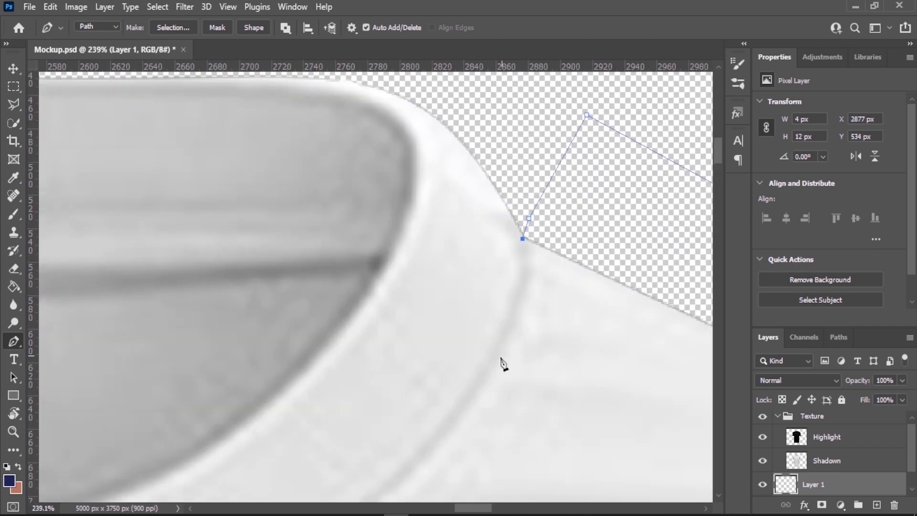
left_click_drag(524, 314, 499, 364)
scroll(499, 365, "down", 5)
scroll(500, 364, "left", 5)
mouse_move(430, 327)
left_mouse_down()
mouse_move(419, 342)
mouse_move(318, 311)
left_mouse_up()
scroll(420, 342, "left", 5)
scroll(368, 365, "up", 3)
left_click_drag(292, 197, 295, 175)
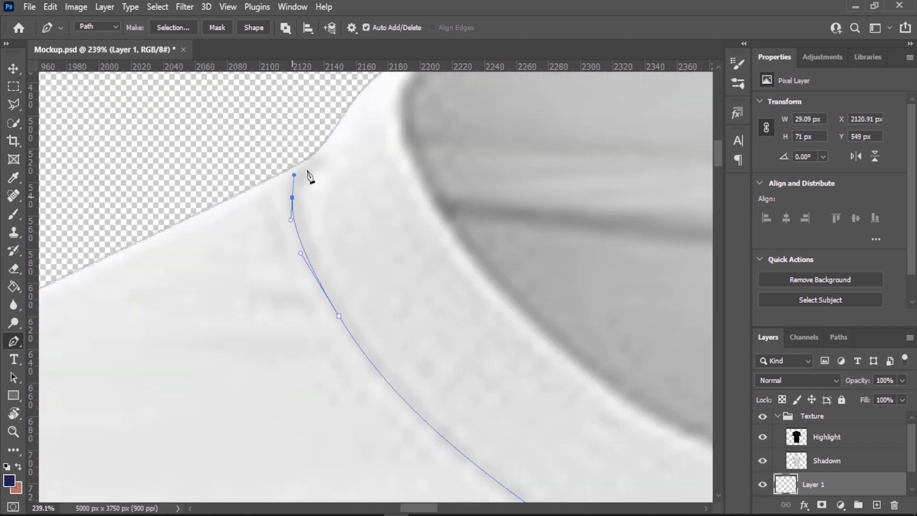
scroll(310, 177, "down", 5)
left_click(274, 143)
left_click(164, 142)
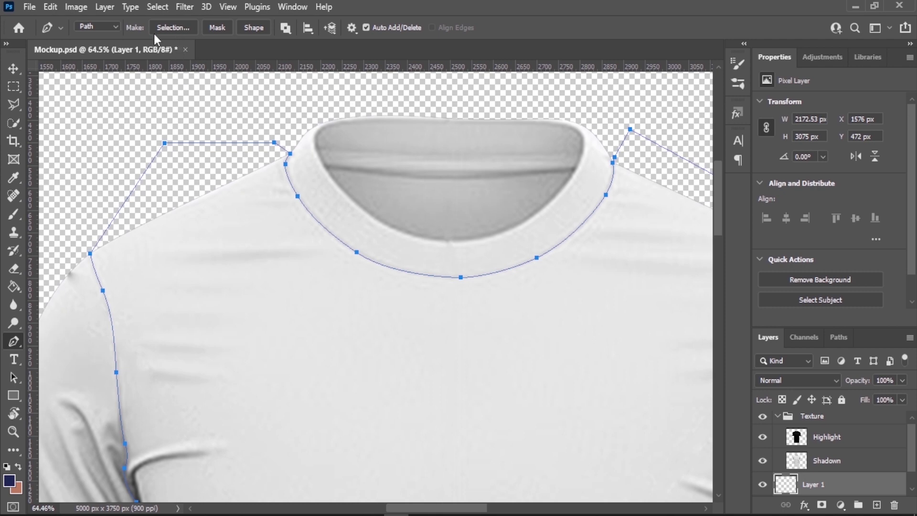
- Turn the traced path into a selection and fill it with a navy (#1e2856) Solid Color layer
left_click(114, 27)
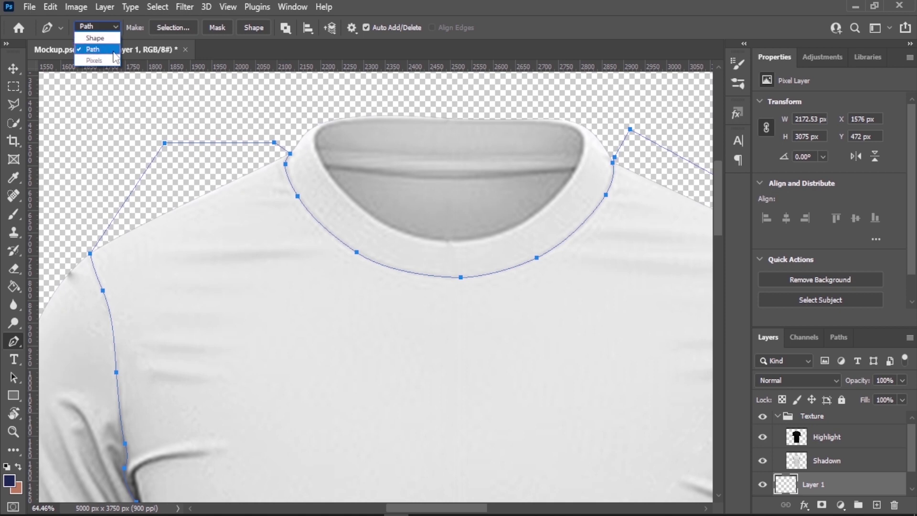
left_click(172, 25)
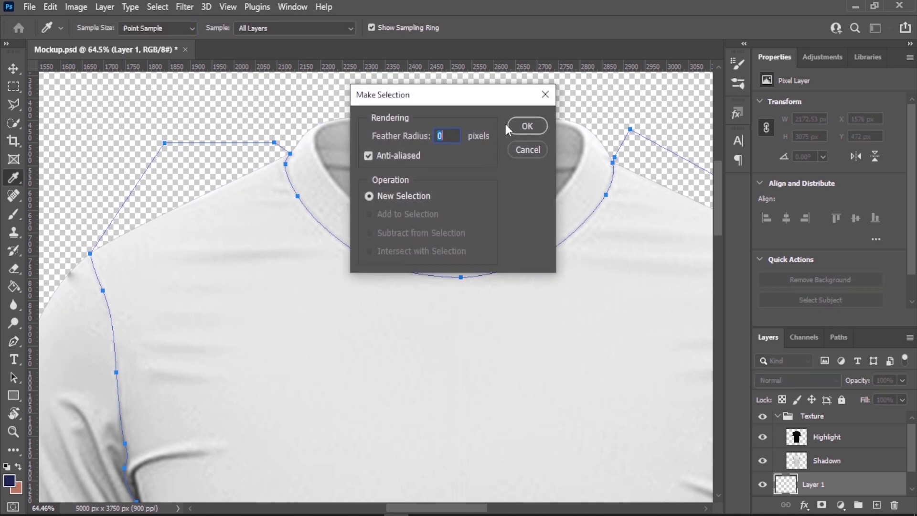
left_click(527, 127)
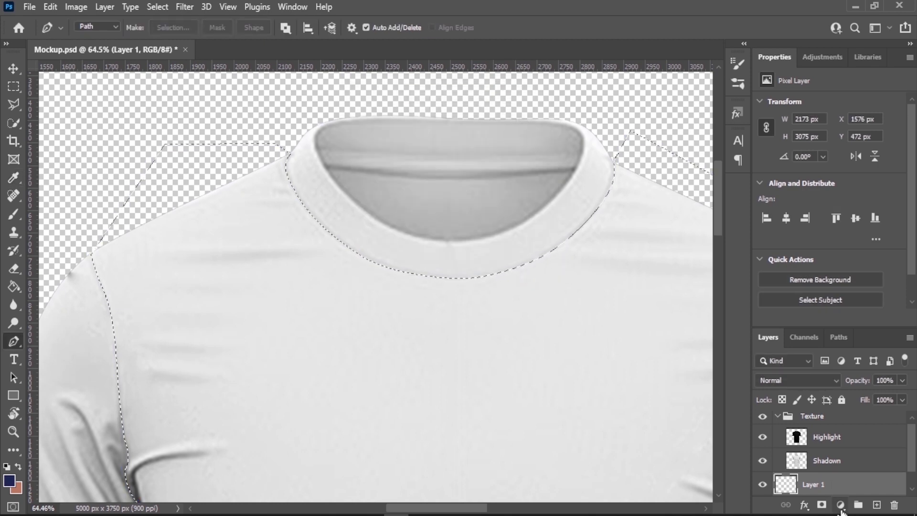
left_click(841, 506)
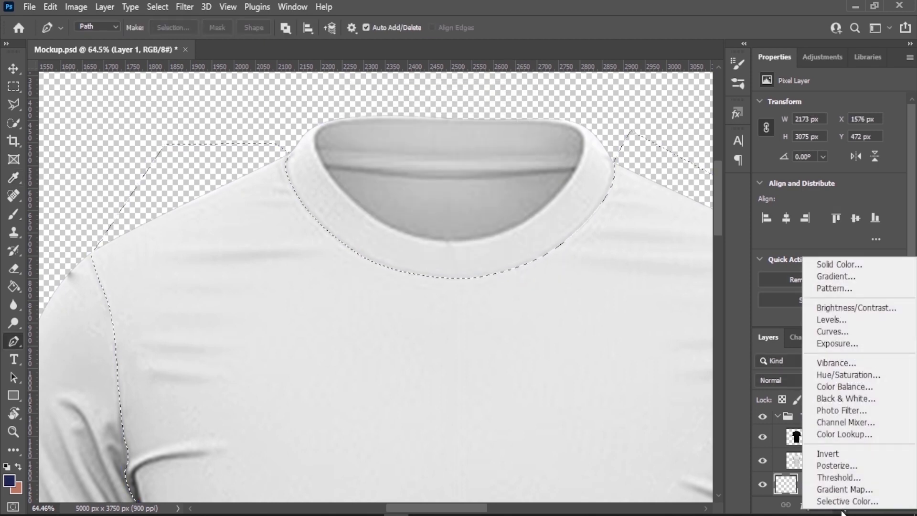
left_click(855, 265)
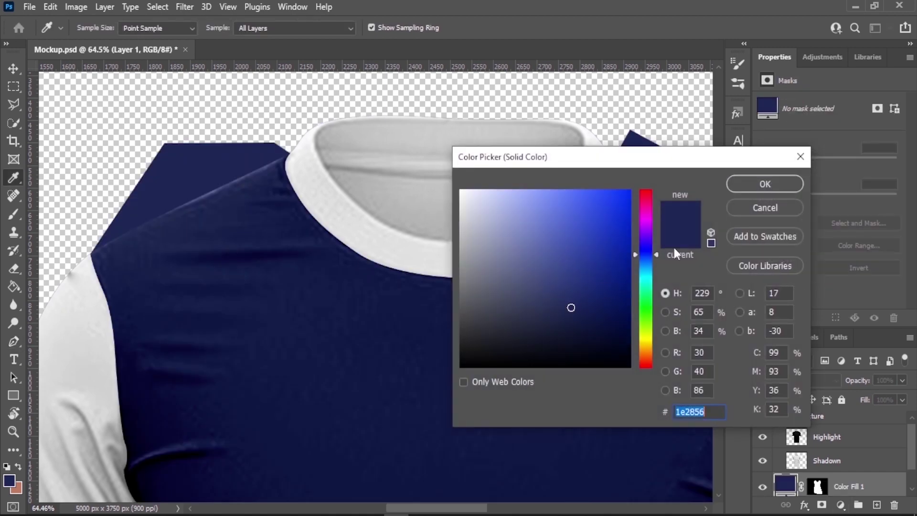
left_click(759, 191)
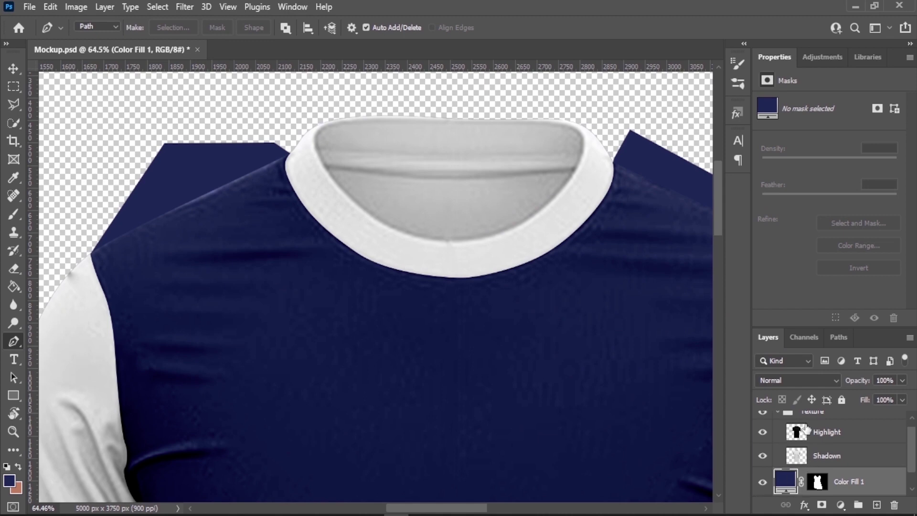
- Load the shirt outline from Shadow, invert the selection, and target the navy fill's mask
left_click_drag(774, 475, 803, 456)
left_click(803, 456, "ctrl")
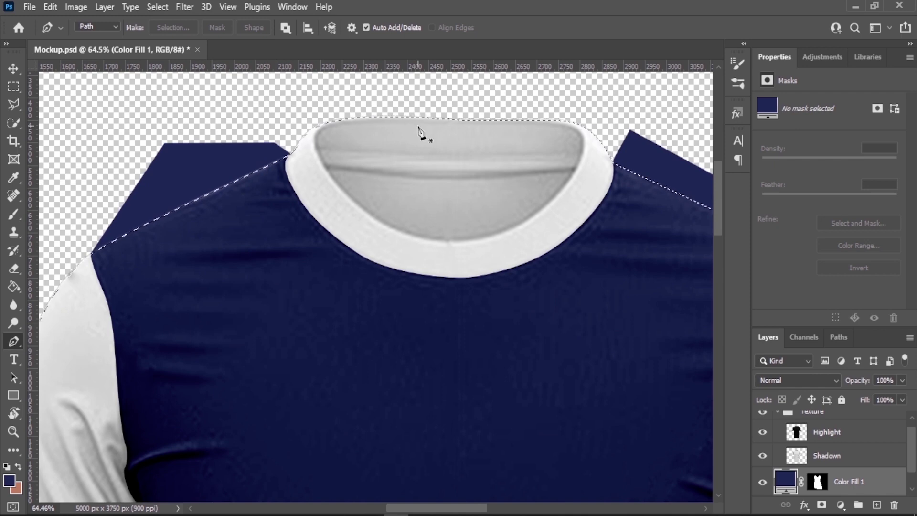
left_click(14, 87)
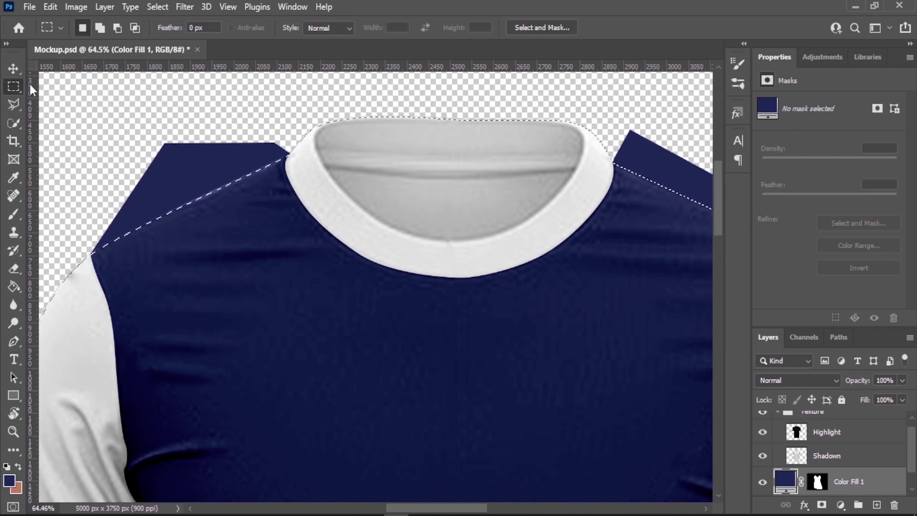
right_click(293, 273)
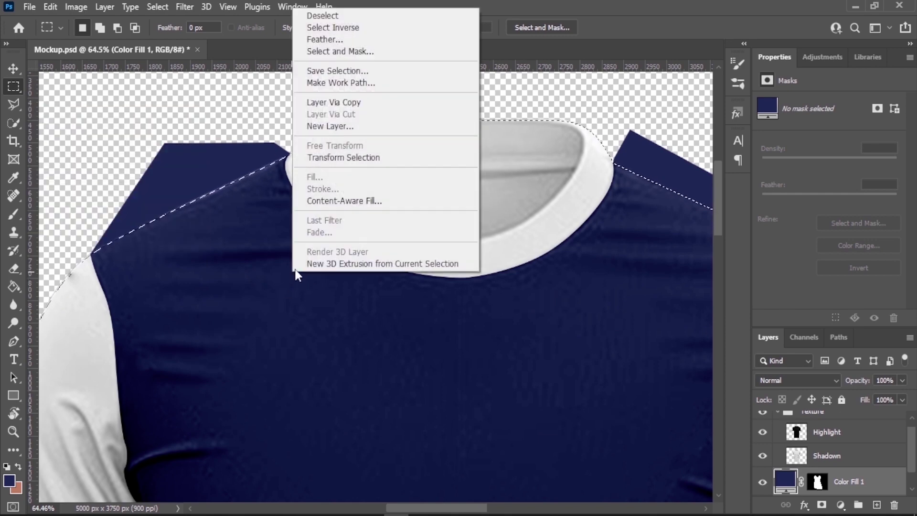
left_click(354, 27)
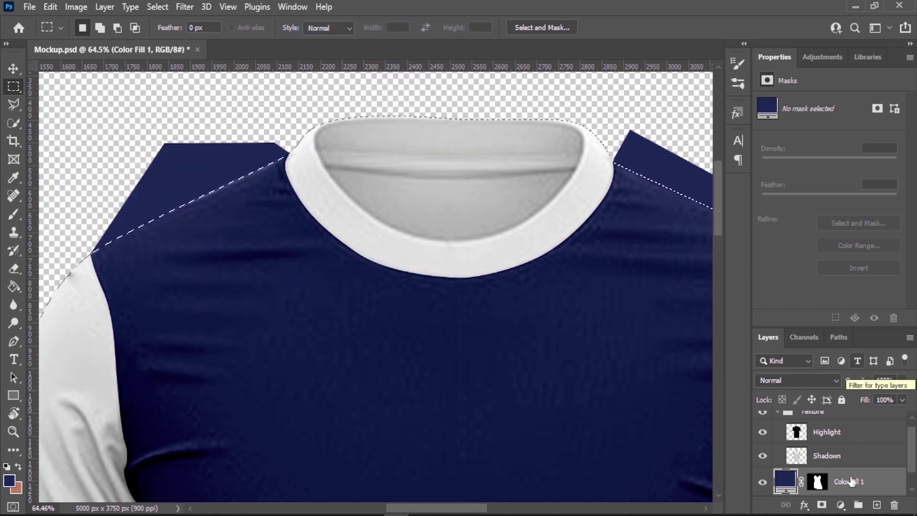
left_click(819, 481)
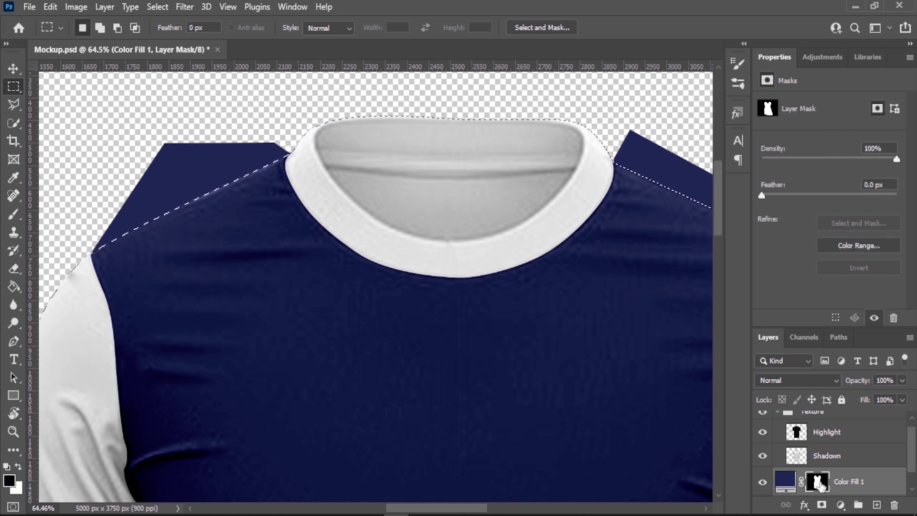
key("ctrl+BackSpace")
- Mask out the navy fill outside the shirt, deselect, and add a new empty layer
scroll(319, 301, "down", 2)
scroll(320, 301, "down", 2)
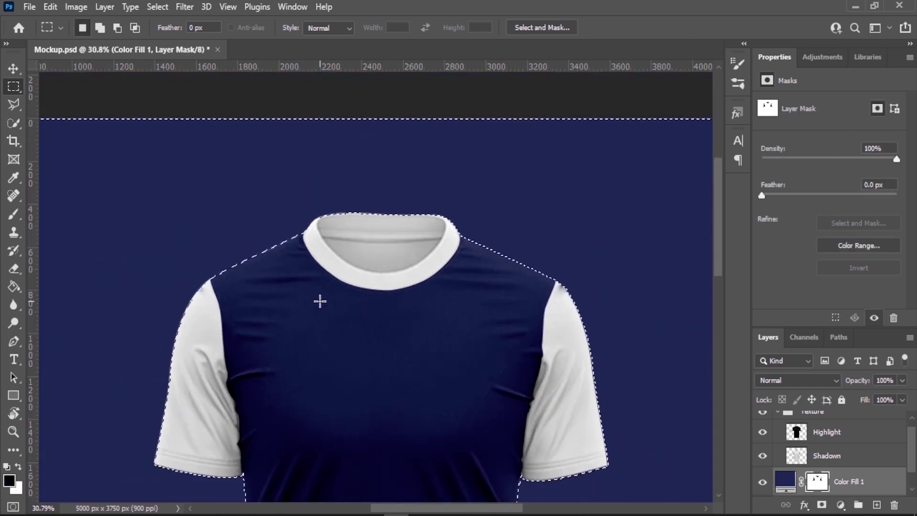
scroll(346, 229, "down", 3)
scroll(356, 207, "down", 2)
scroll(357, 206, "down", 1)
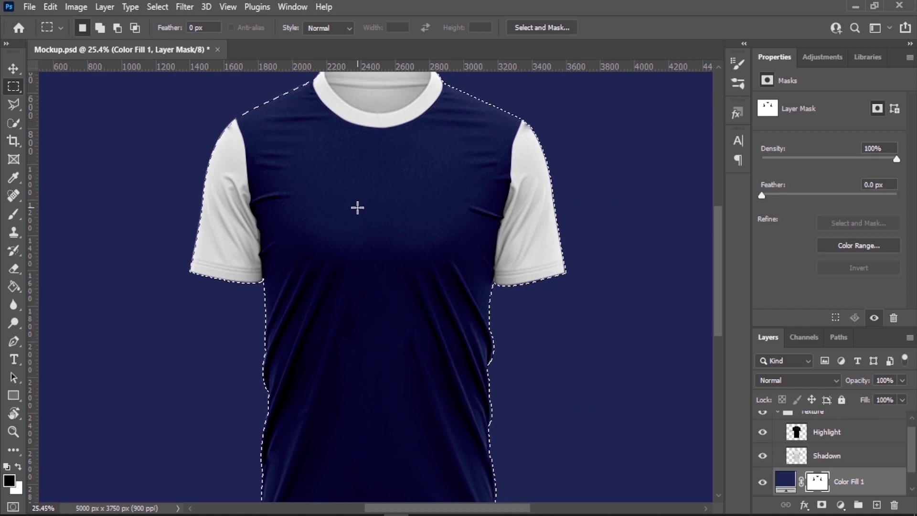
key("alt+BackSpace")
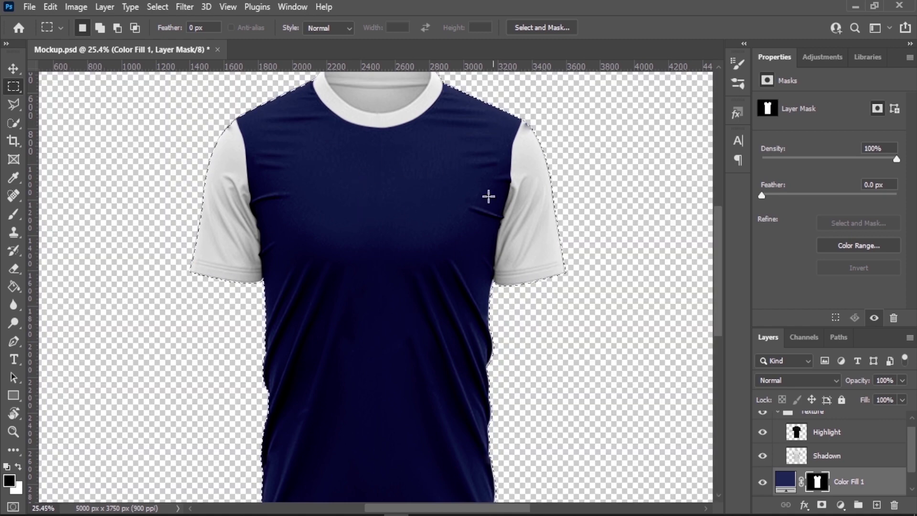
key("ctrl+d")
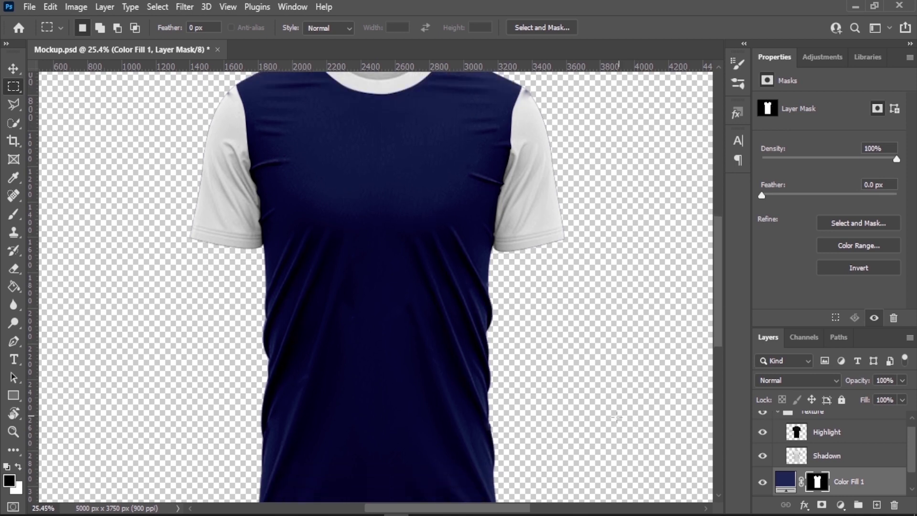
scroll(617, 417, "up", 3)
scroll(182, 308, "down", 2)
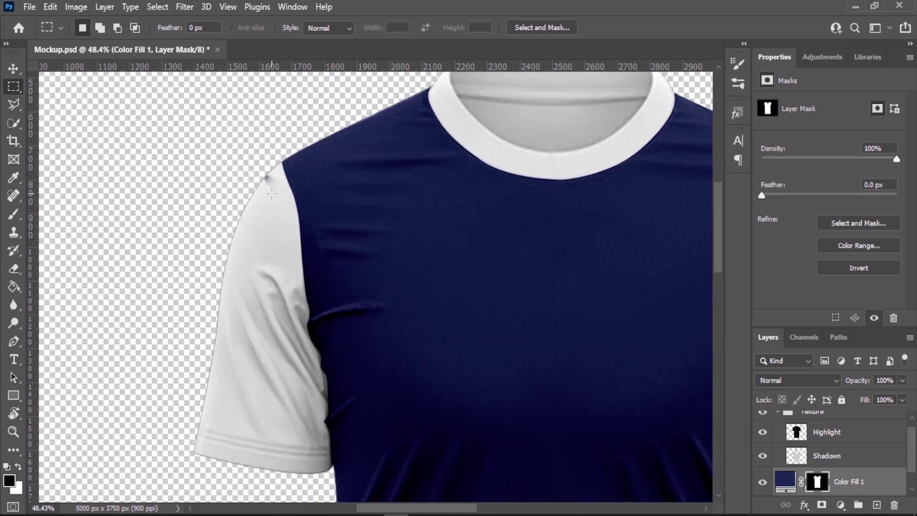
scroll(481, 259, "down", 3)
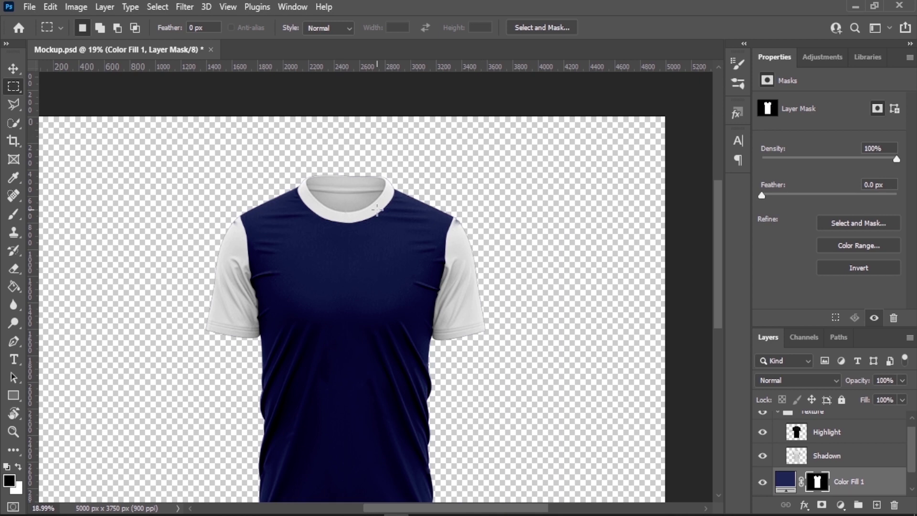
left_click(877, 505)
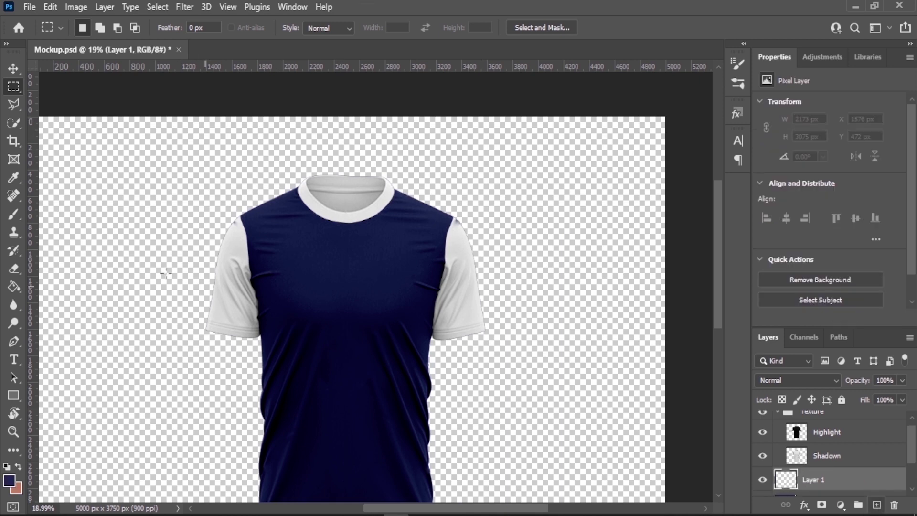
- Draw a closed pen path around the shirt's left sleeve
scroll(166, 272, "up", 5)
key("p")
left_click(386, 88)
left_click(300, 168)
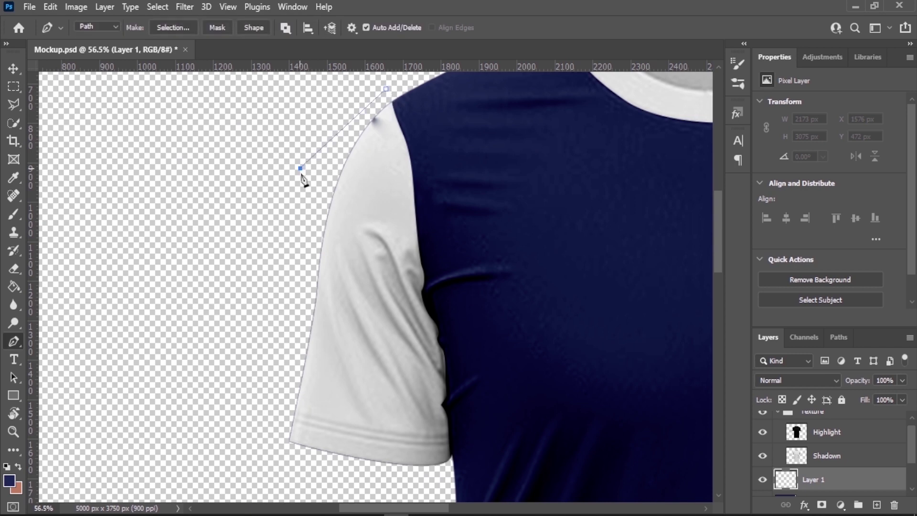
left_click(279, 320)
left_click(270, 439)
left_click(363, 489)
left_click(449, 476)
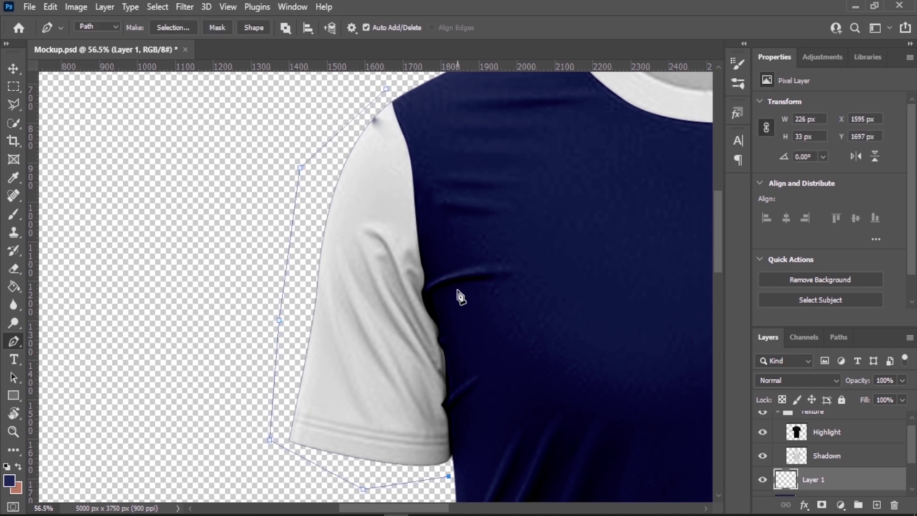
left_click(470, 444)
left_click(466, 352)
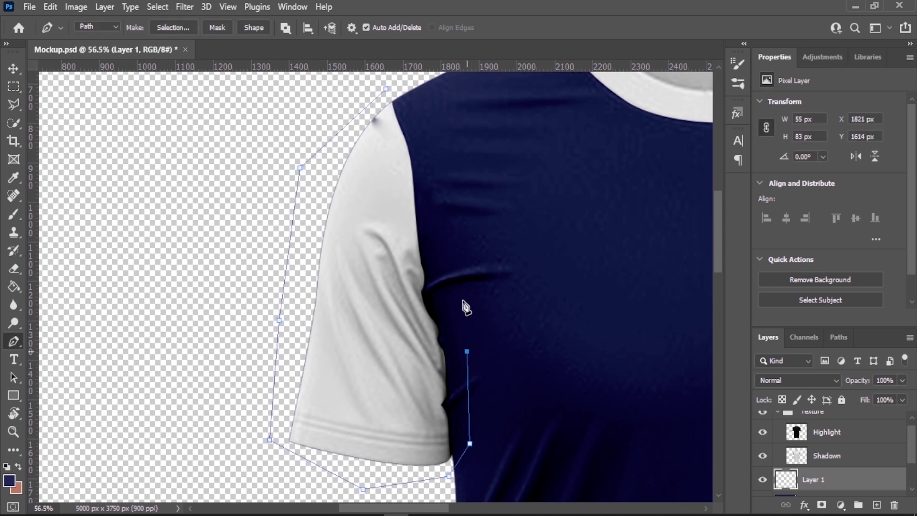
left_click(462, 277)
left_click(444, 181)
left_click(429, 102)
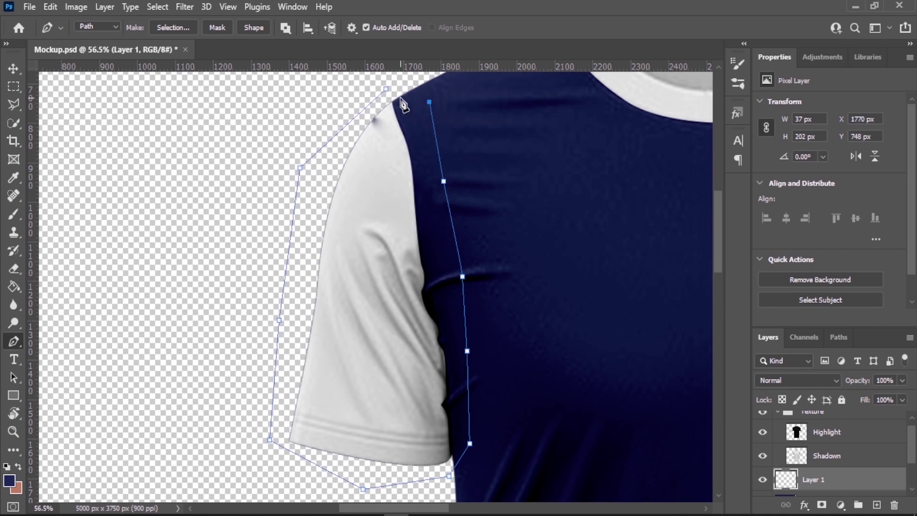
left_click(387, 89)
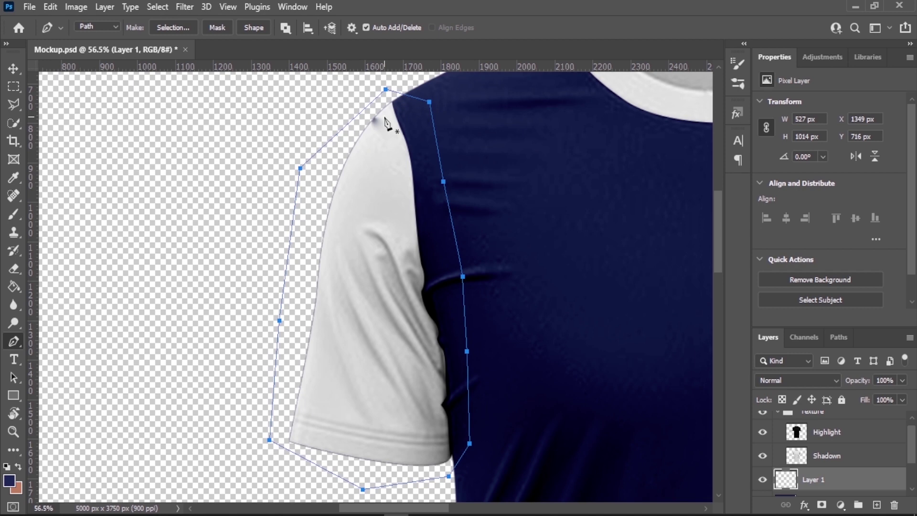
- Convert the sleeve path to a selection limited to the shirt outline from Shadow
left_click(173, 27)
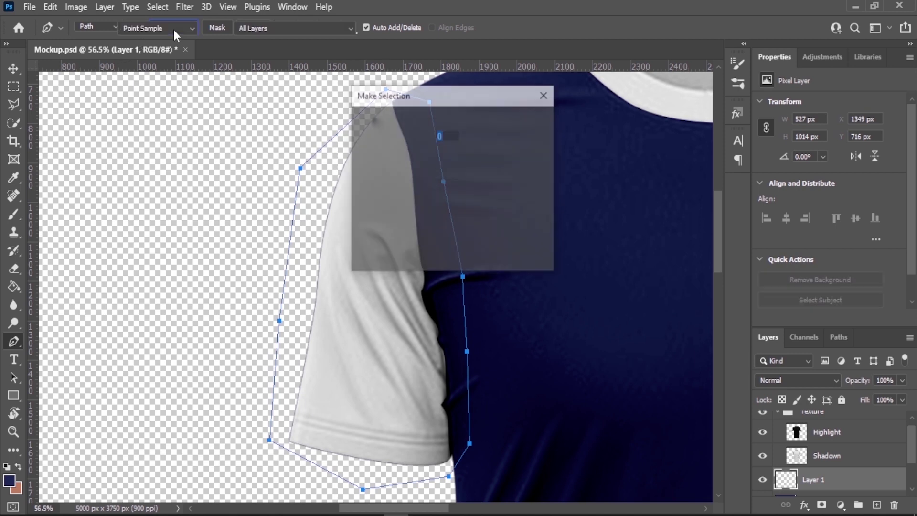
left_click(541, 129)
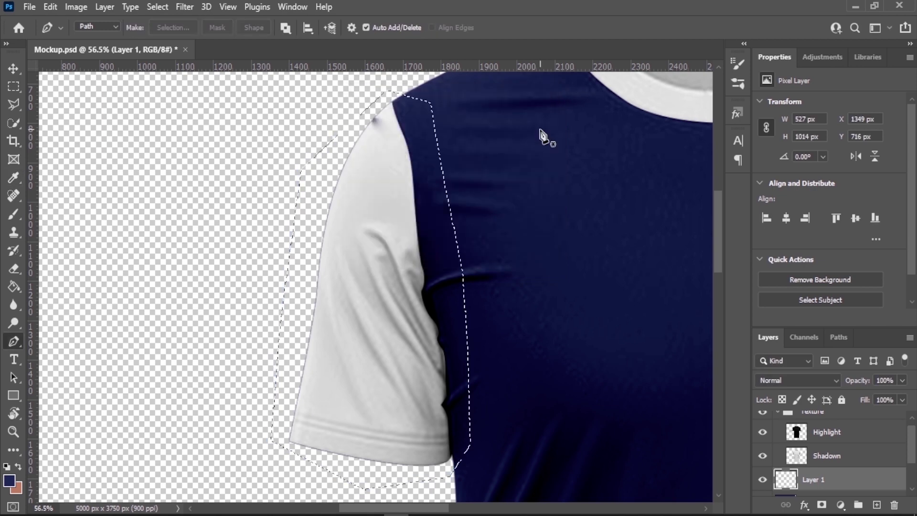
left_click_drag(815, 453, 797, 457)
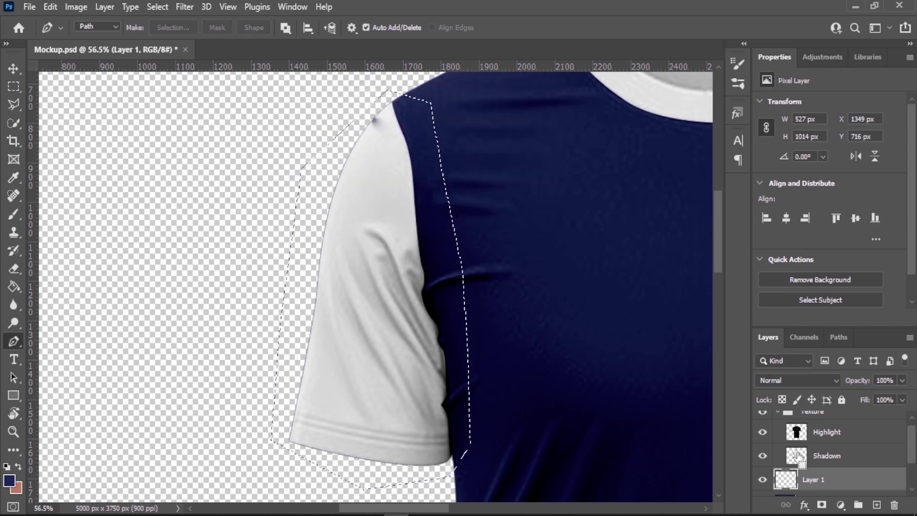
left_click(797, 456, "ctrl")
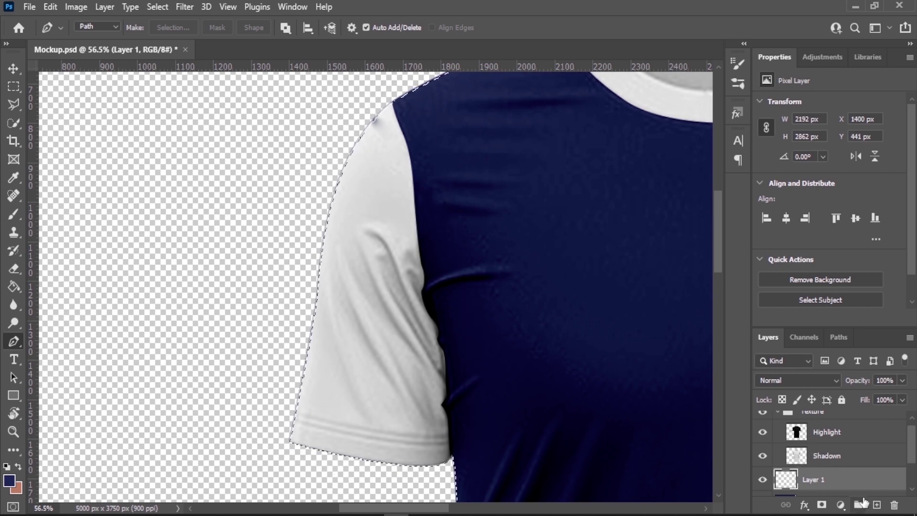
key("ctrl+Return")
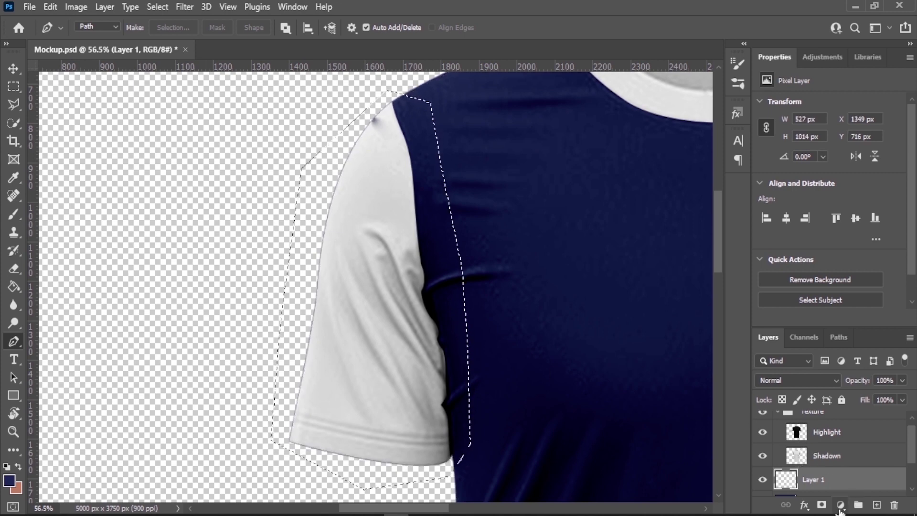
left_click(840, 505)
- Add a navy #1e2856 Solid Color fill layer and load the Shadow outline as a selection
left_click(836, 268)
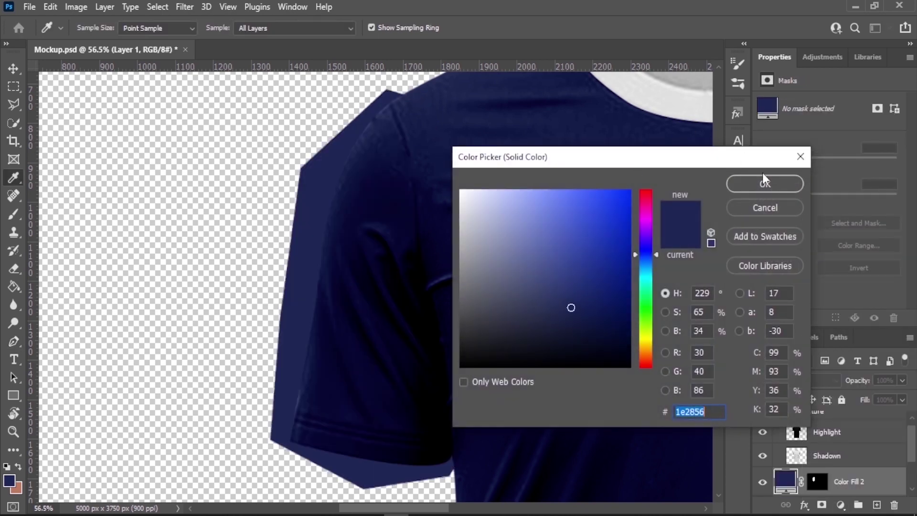
left_click(766, 183)
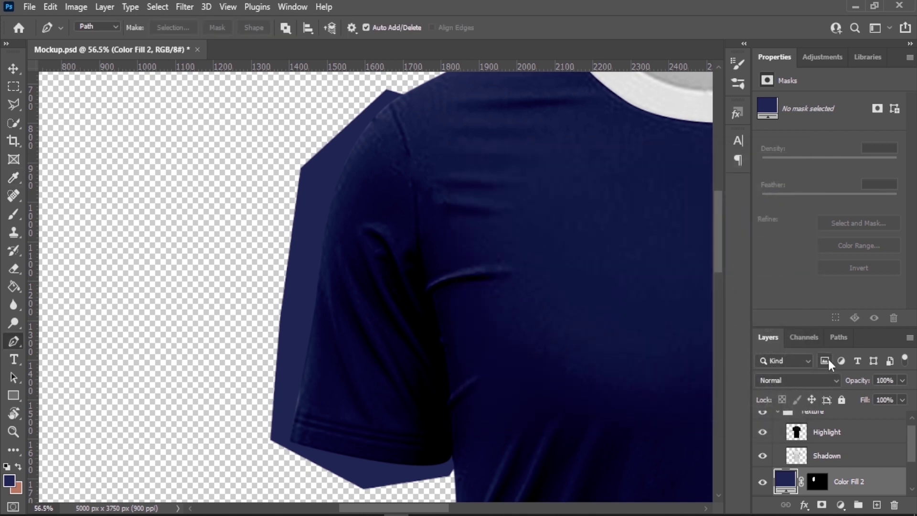
left_click_drag(795, 436, 802, 457)
left_click(802, 457, "ctrl")
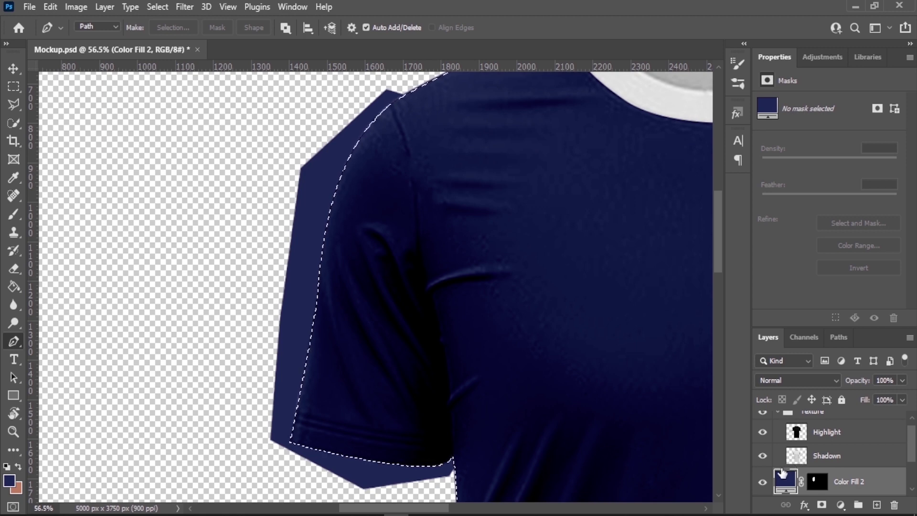
- Invert the selection and fill Color Fill 2's mask outside the shirt with black
left_click(14, 85)
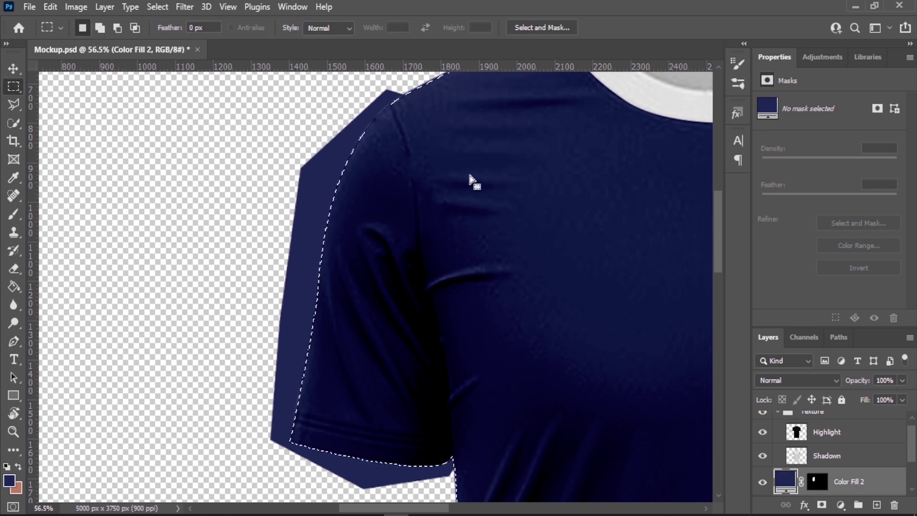
right_click(387, 242)
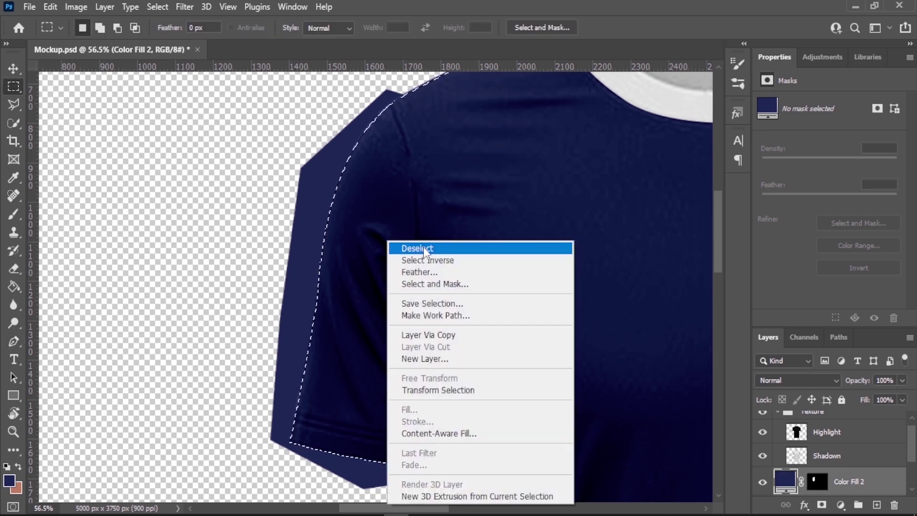
left_click(425, 260)
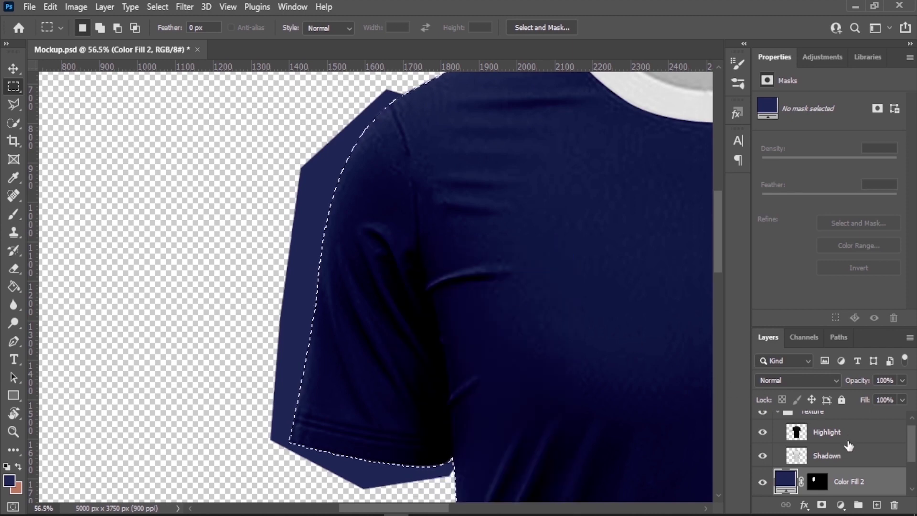
left_click(819, 481)
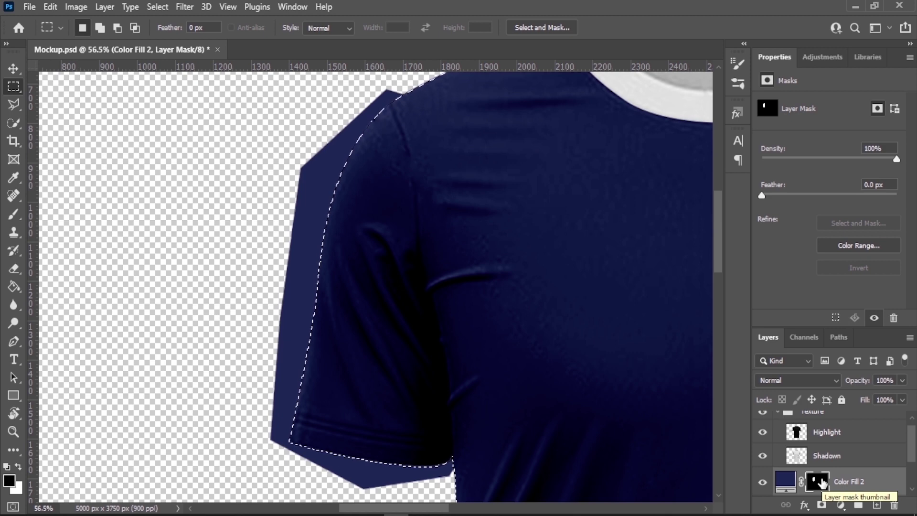
key("ctrl+i")
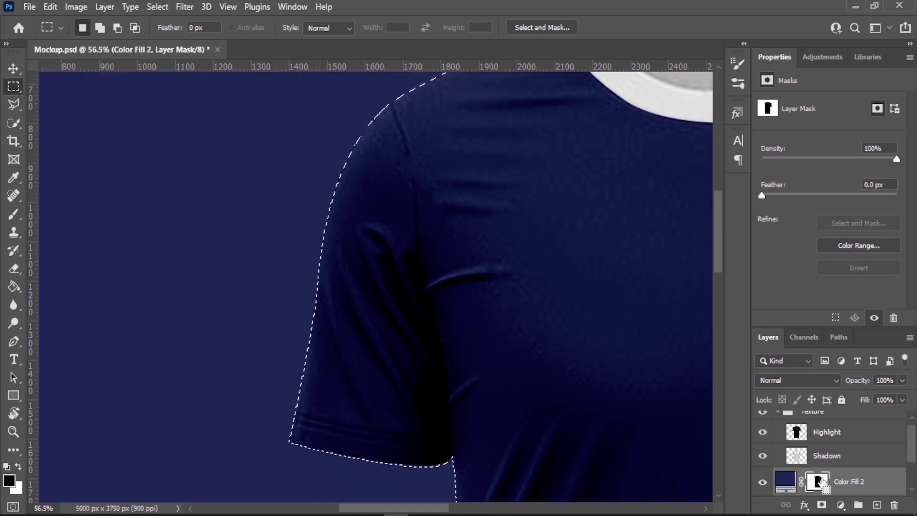
key("alt+BackSpace")
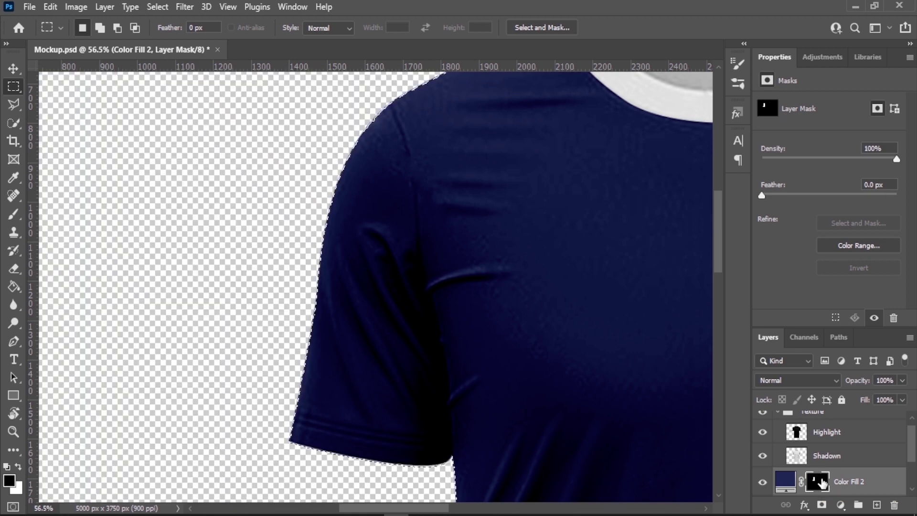
scroll(822, 483, "down", 1)
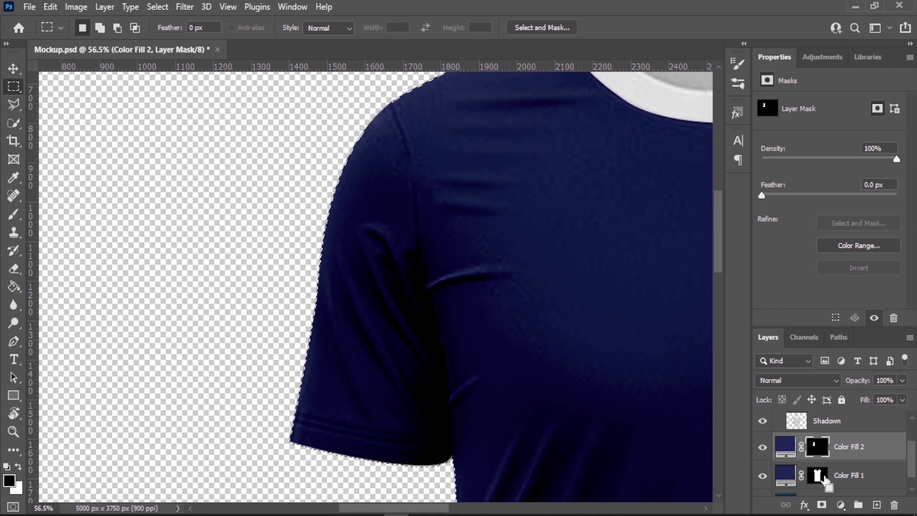
- Load the body area as a selection and rename Color Fill 1 to Body
left_click(817, 474, "ctrl")
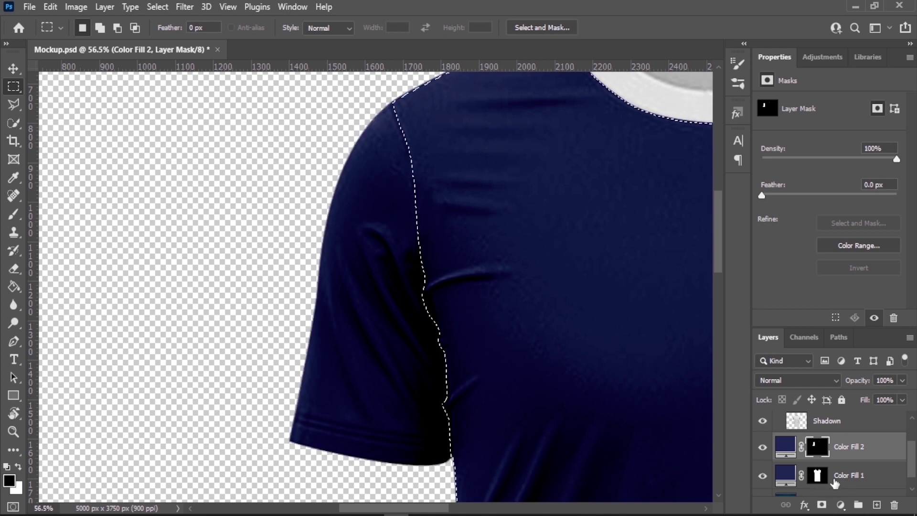
double_click(853, 475)
type("Body")
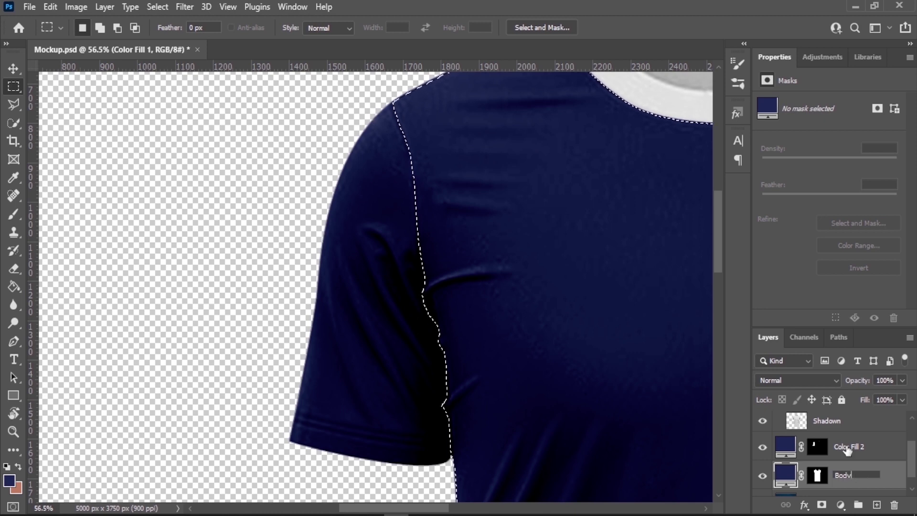
- Rename Color Fill 2 to Sleeve L and reveal its navy fill inside the selection
double_click(848, 447)
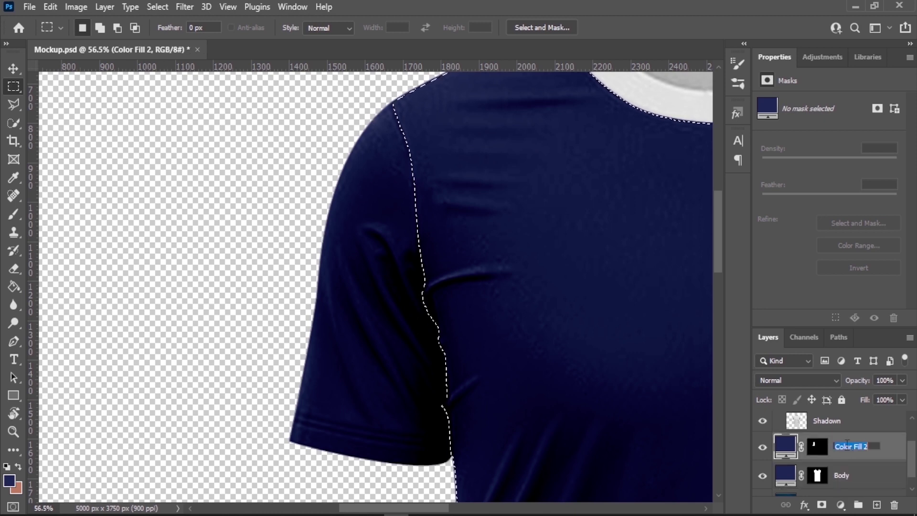
type("Sleeve L")
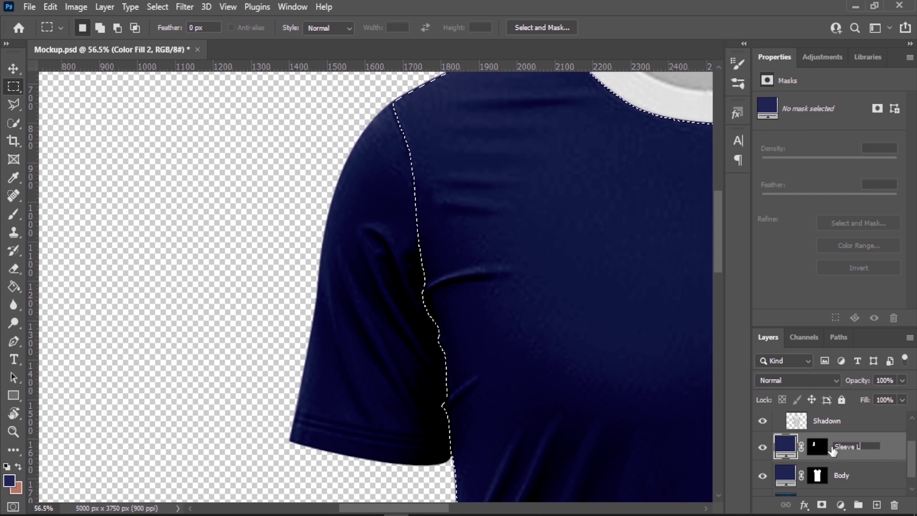
key("Return")
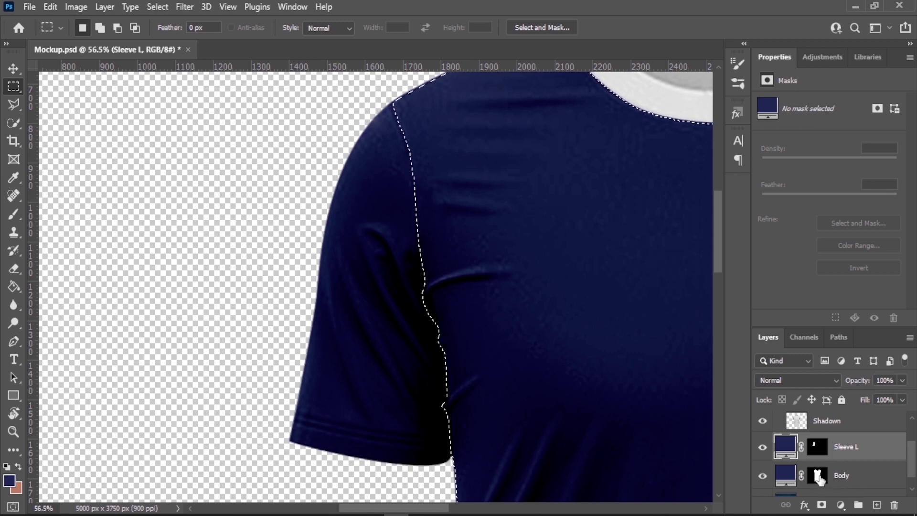
left_click(816, 449)
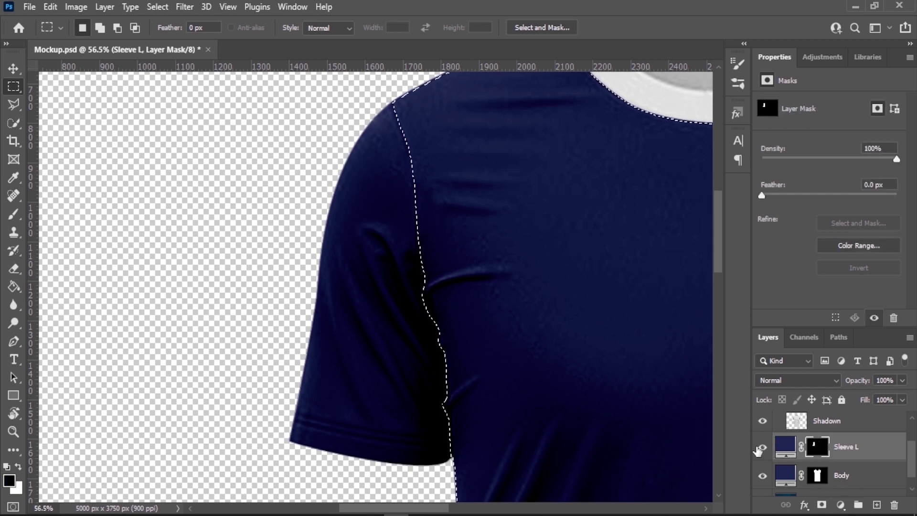
key("ctrl+BackSpace")
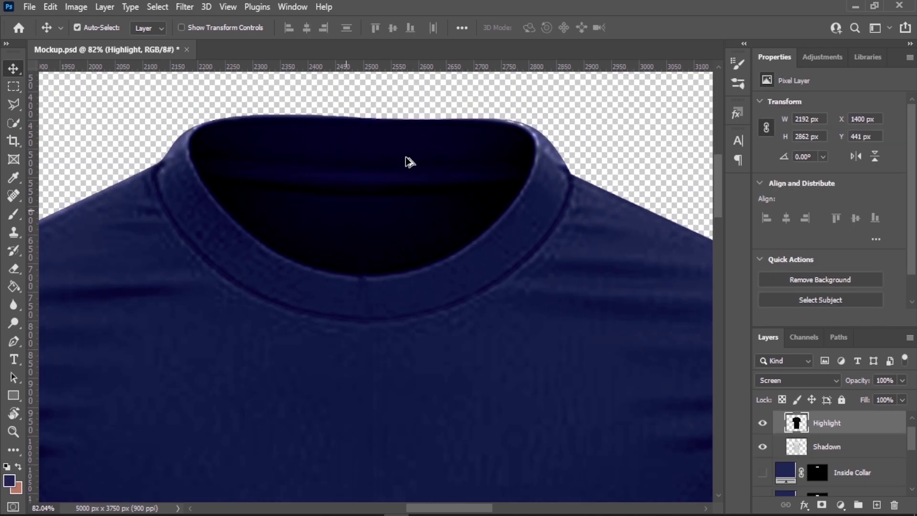
- Select every colour fill layer from Inside Collar to Body and group them
scroll(410, 161, "down", 5)
scroll(444, 198, "up", 2)
scroll(863, 458, "down", 2)
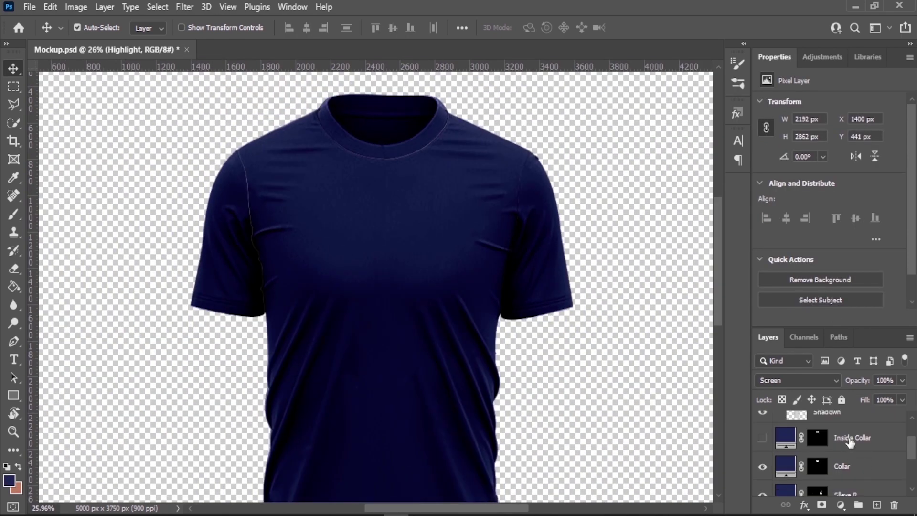
left_click(850, 442)
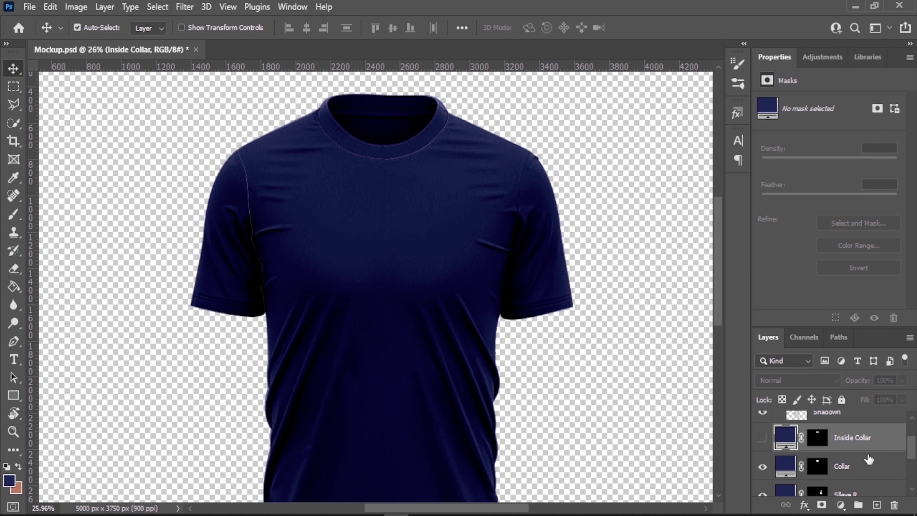
scroll(864, 480, "down", 2)
scroll(865, 478, "down", 2)
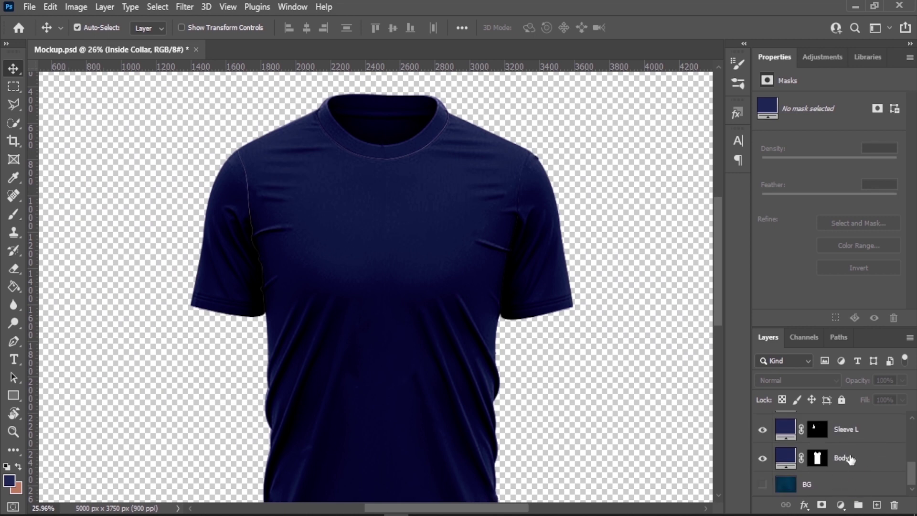
scroll(864, 475, "up", 3)
scroll(865, 473, "up", 2)
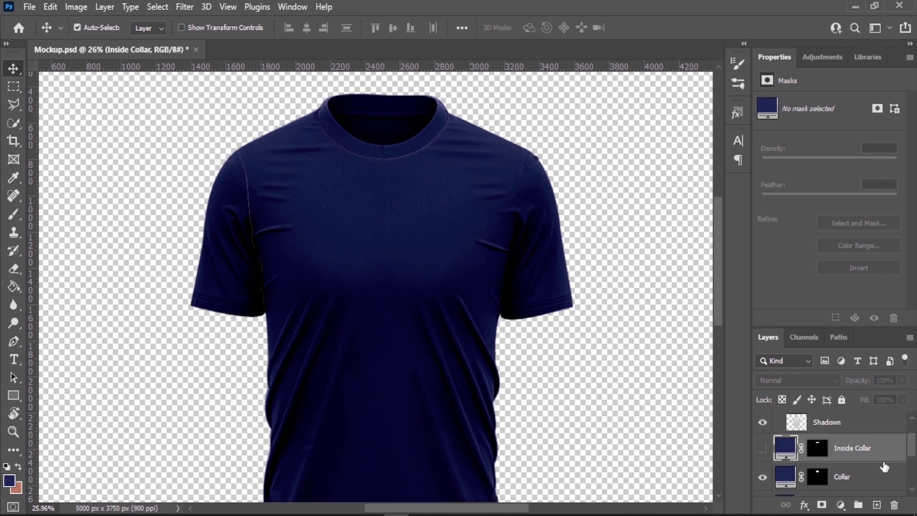
scroll(866, 480, "down", 3)
left_click(853, 462, "shift")
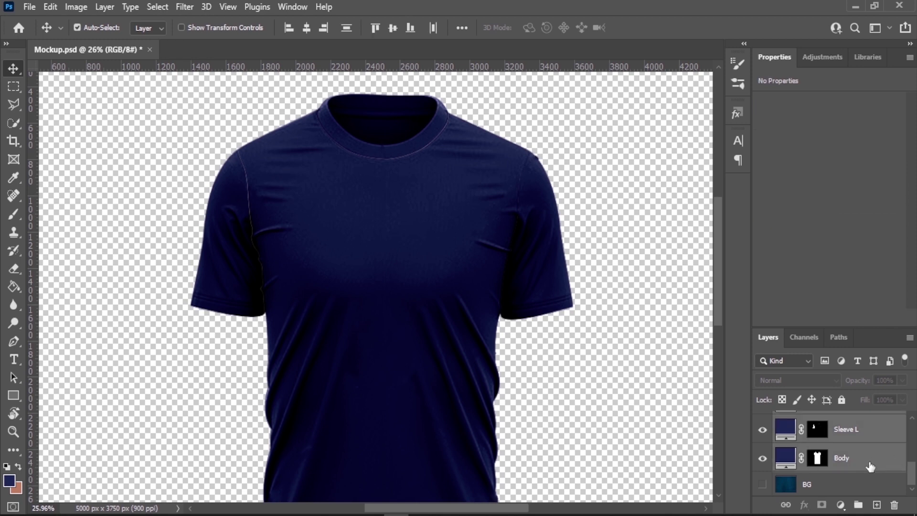
key("ctrl+g")
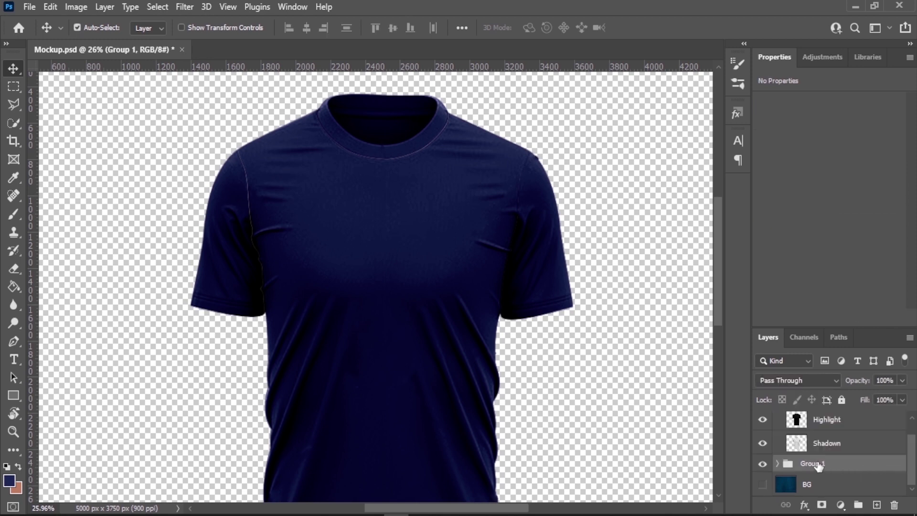
- Name the new layer group Solid Color
double_click(819, 464)
type("Sol")
type("r")
key("Return")
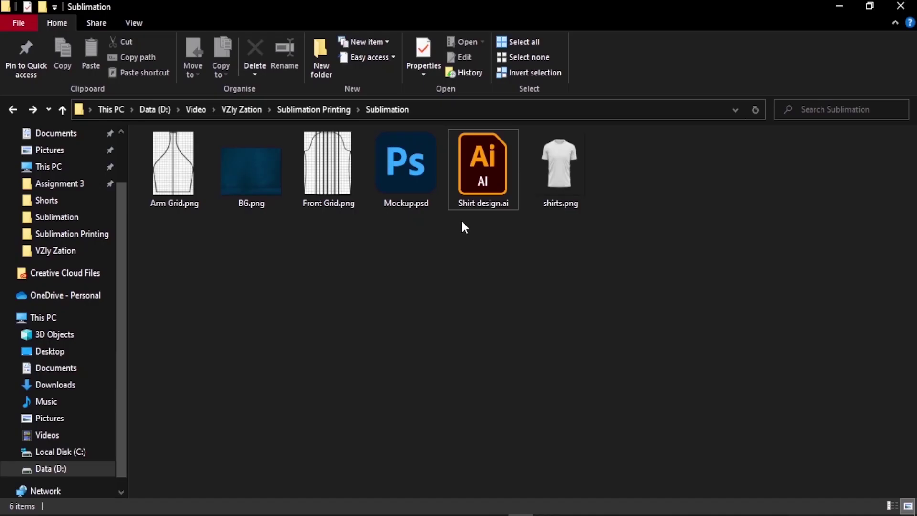
- Drag Front Grid.png from the Sublimation folder onto the Mockup.psd canvas
mouse_move(328, 167)
left_mouse_down()
mouse_move(409, 499)
mouse_move(371, 242)
left_mouse_up()
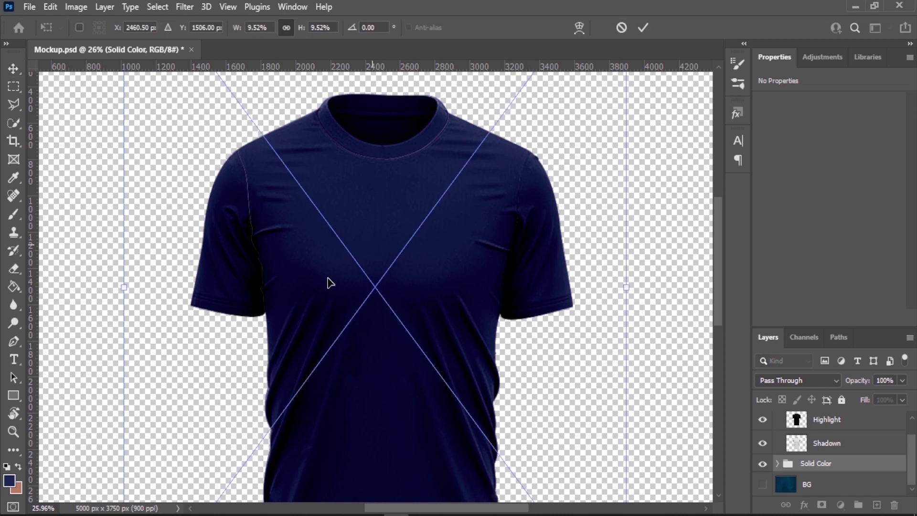
- Commit the placed Front Grid and convert its layer into a smart object
scroll(364, 294, "down", 3)
type("2")
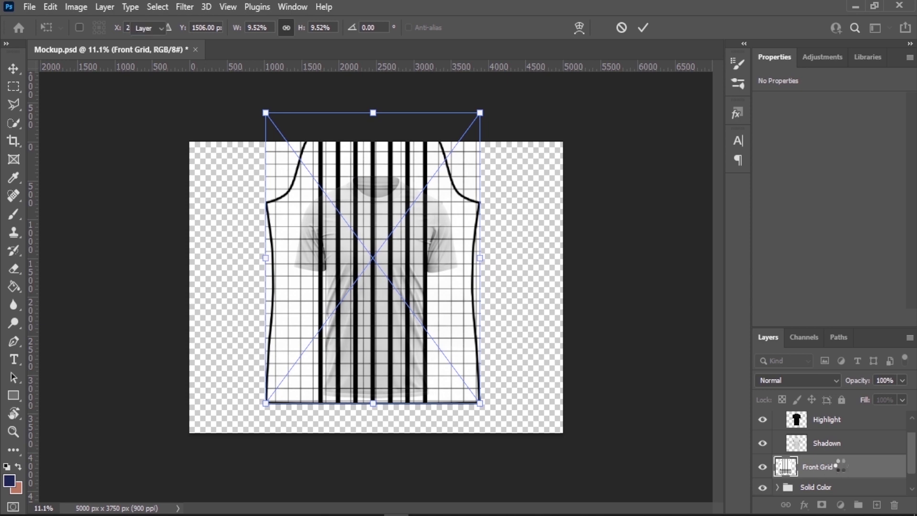
key("Return")
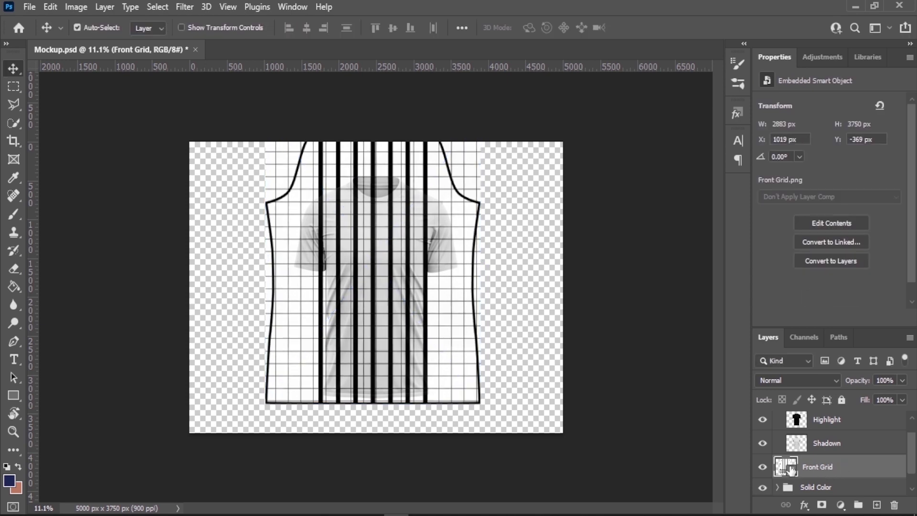
right_click(790, 469)
left_click(804, 466)
right_click(807, 468)
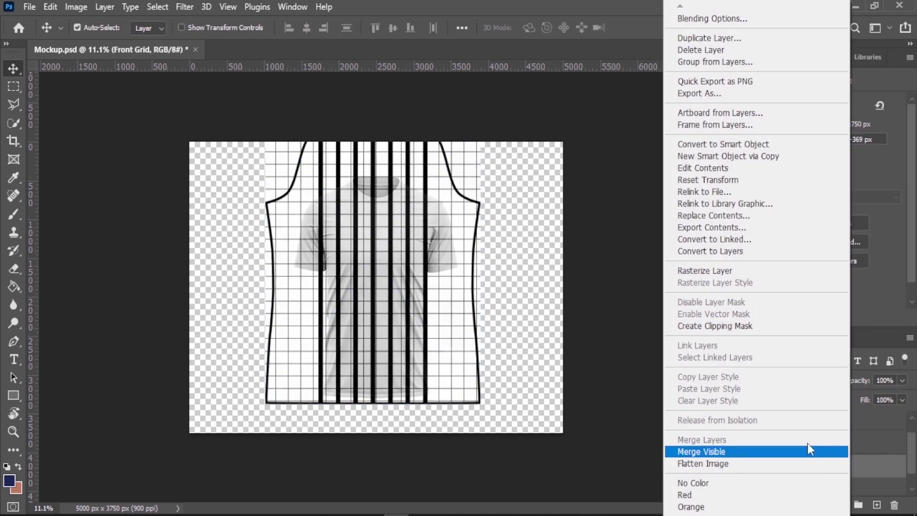
left_click(778, 144)
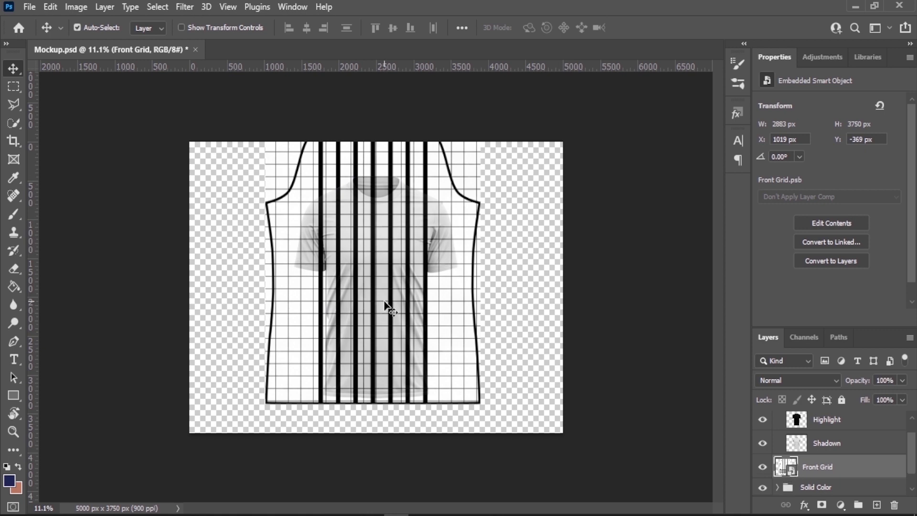
- Scale Front Grid to about 75% over the shirt and lower its opacity to 55%
key("ctrl")
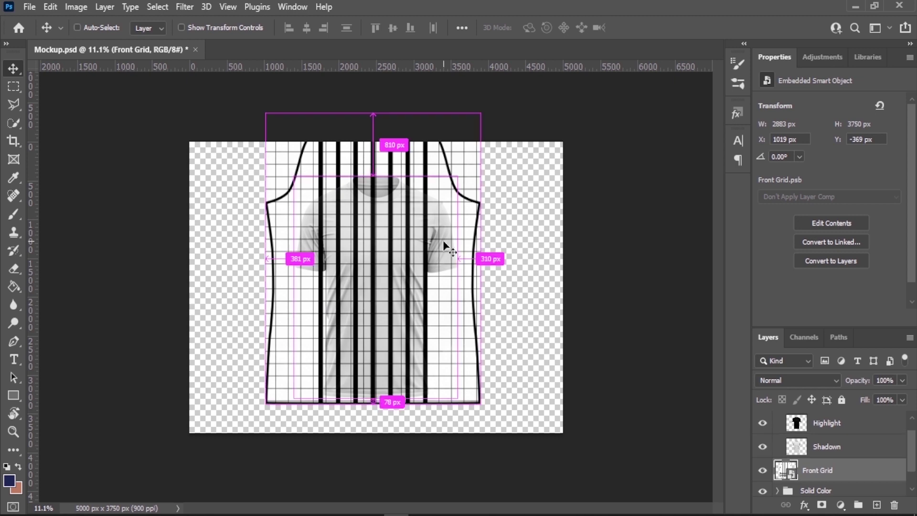
key("ctrl+t")
left_click_drag(373, 114, 382, 187)
key("ctrl+plus")
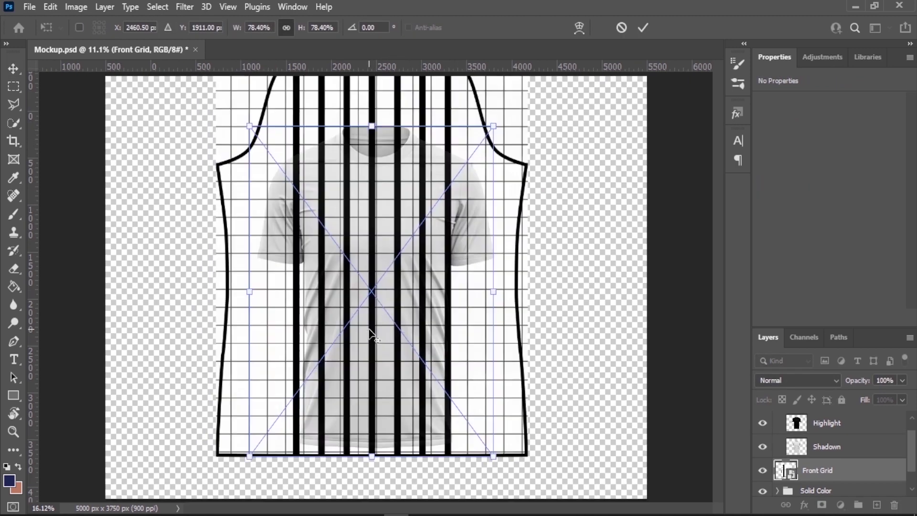
key("ctrl+plus")
left_click_drag(372, 410, 375, 400)
scroll(373, 287, "up", 3)
left_click_drag(372, 143, 384, 143)
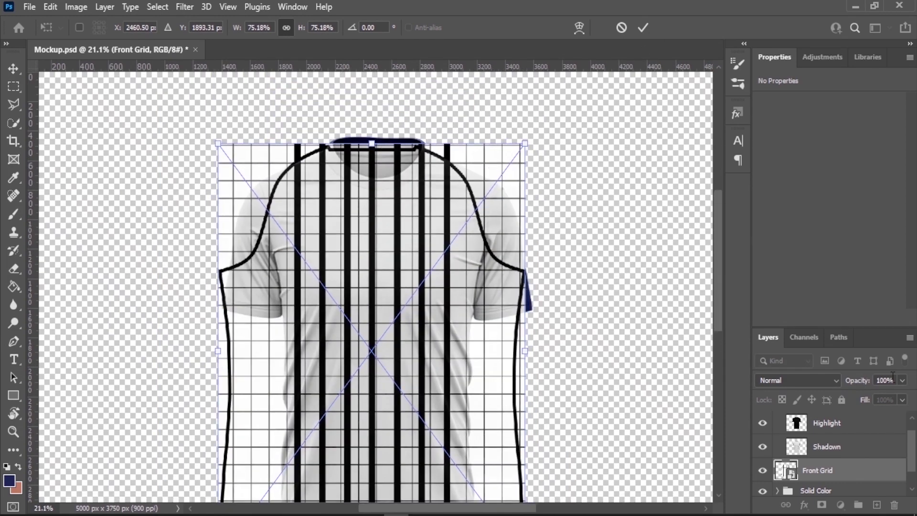
left_click_drag(904, 382, 890, 395)
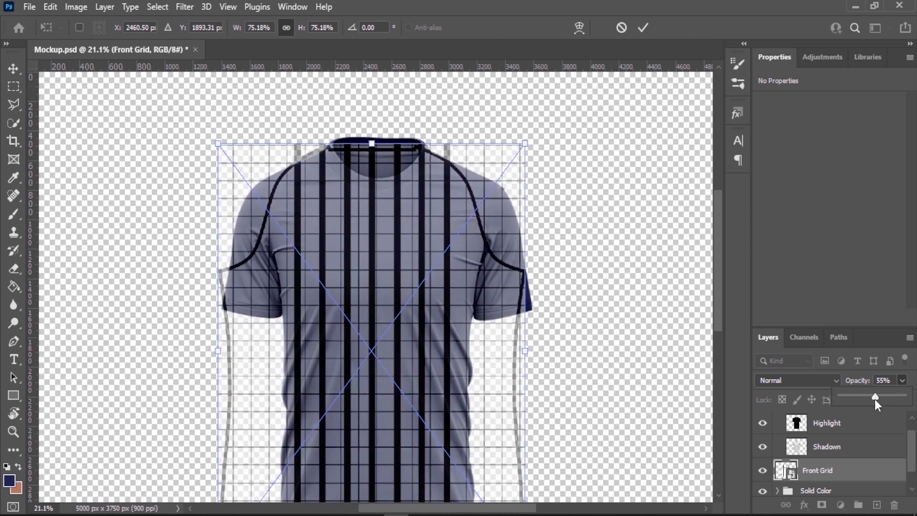
- Switch Free Transform to Warp and pull the grid's corners onto the shirt outline and shoulders
right_click(375, 281)
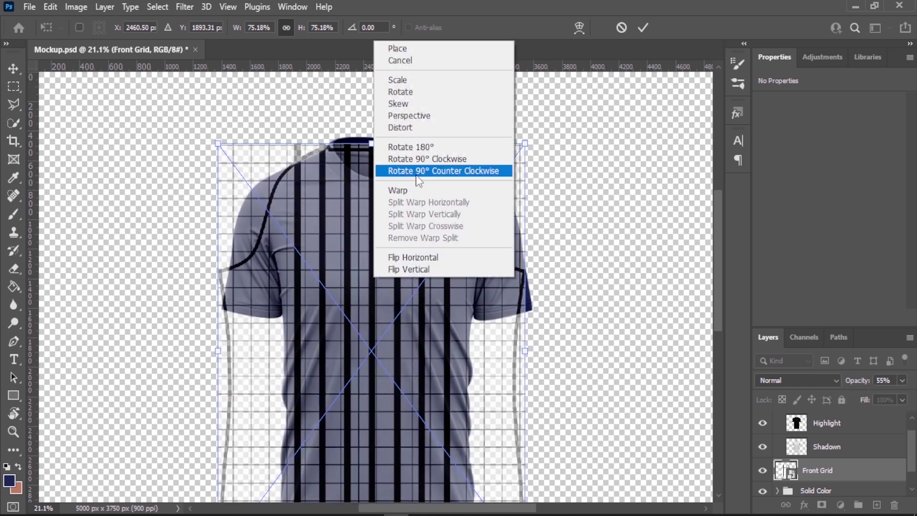
left_click(398, 190)
left_click_drag(363, 239, 333, 163)
mouse_move(286, 328)
left_mouse_down()
mouse_move(255, 359)
mouse_move(269, 359)
left_mouse_up()
left_click_drag(344, 135, 363, 157)
left_click_drag(525, 447, 492, 432)
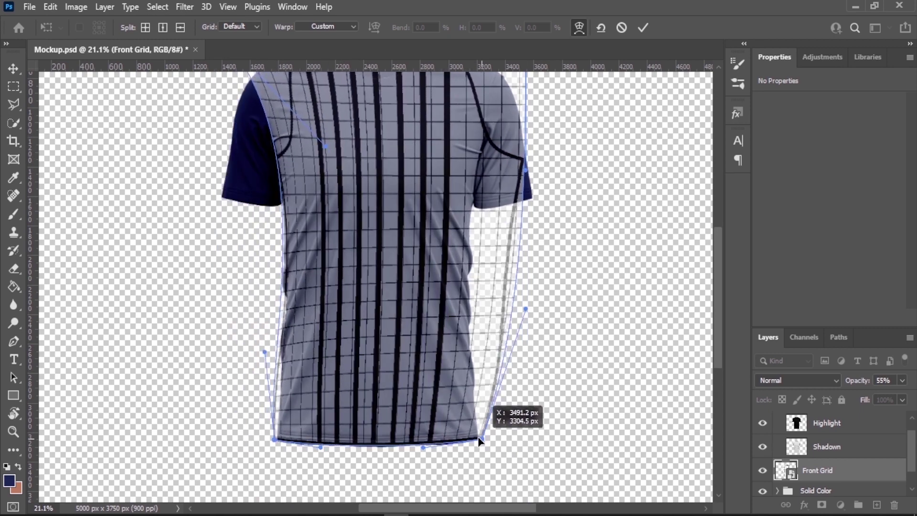
scroll(280, 216, "up", 3)
left_click_drag(281, 216, 262, 148)
- Curve the grid's sides and stripes along the shirt body and commit the warp
scroll(262, 148, "down", 1)
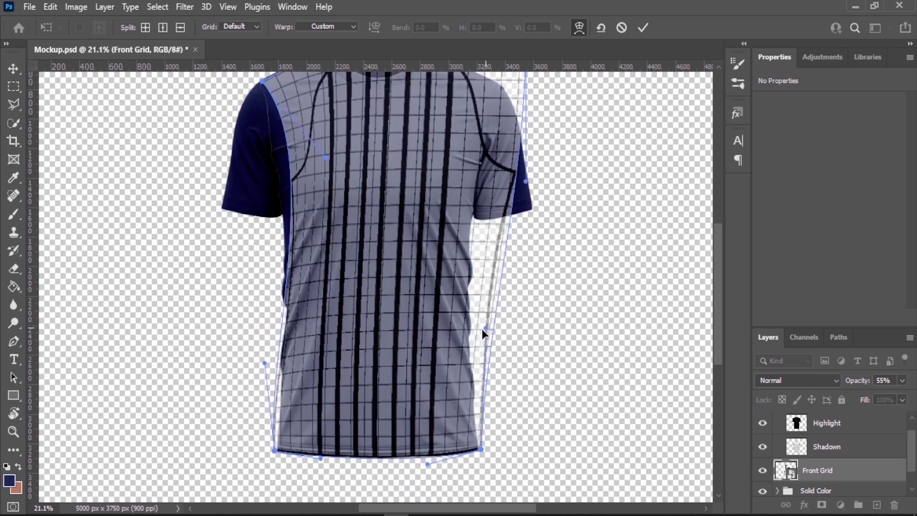
left_click_drag(525, 88, 505, 129)
left_click_drag(451, 224, 317, 186)
scroll(451, 202, "up", 1)
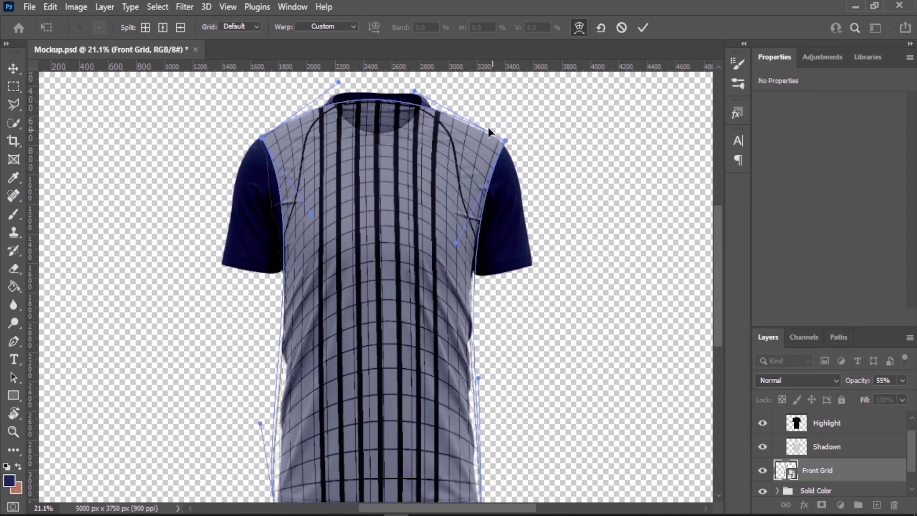
scroll(335, 239, "down", 3)
left_click_drag(480, 477, 482, 440)
left_click_drag(286, 259, 282, 260)
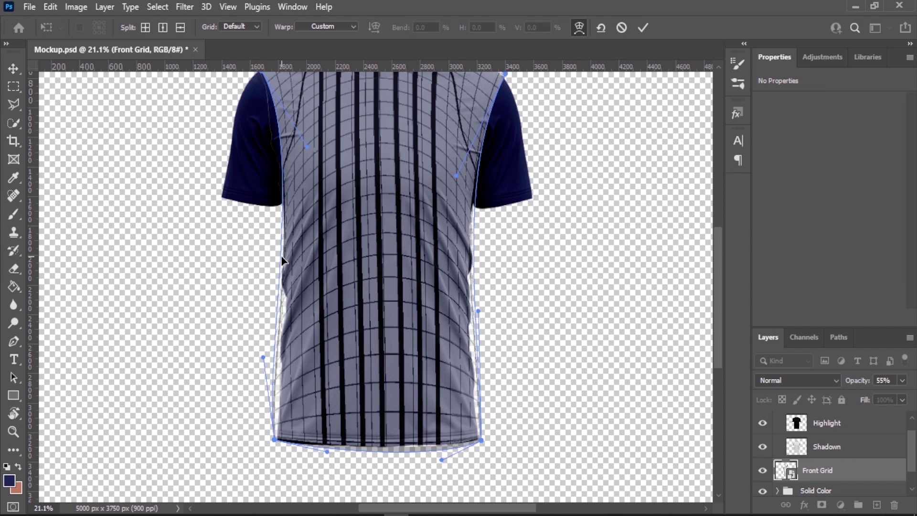
scroll(427, 145, "up", 3)
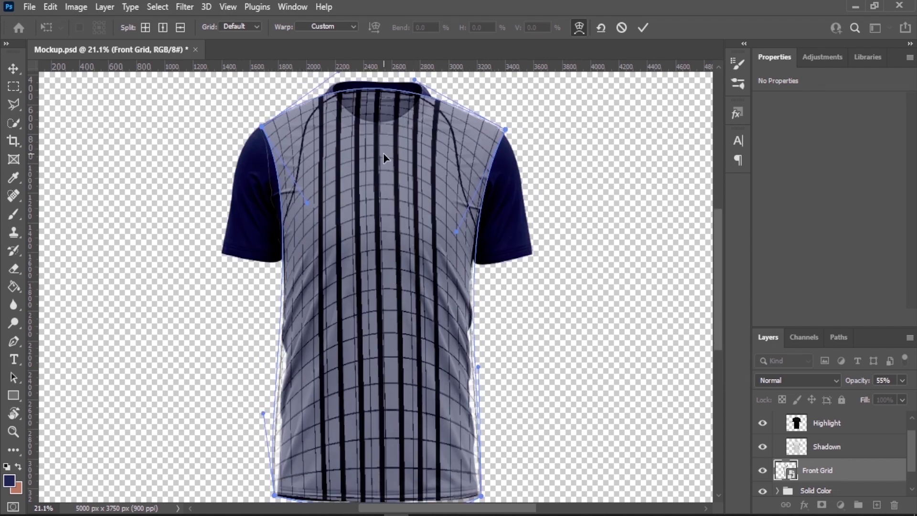
left_click(643, 28)
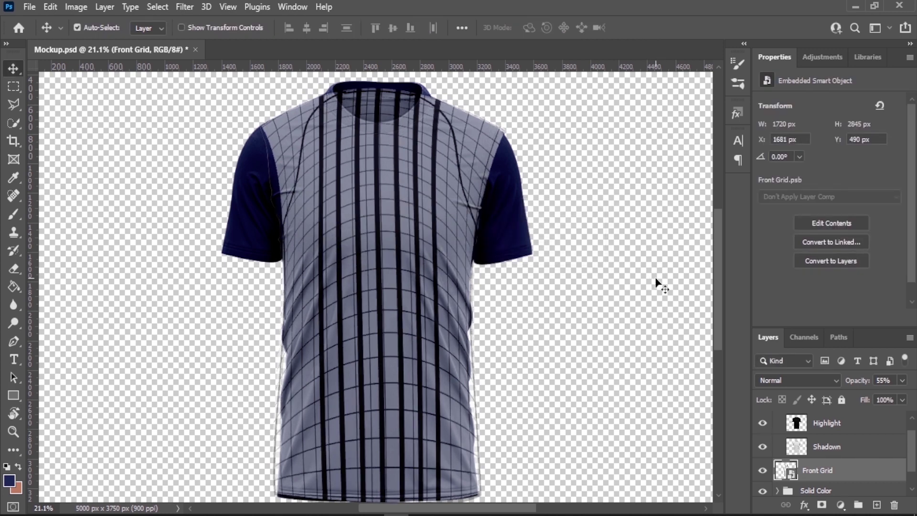
- Mask Front Grid with the Body mask selection, then open its Front Grid.psb contents
scroll(826, 450, "down", 2)
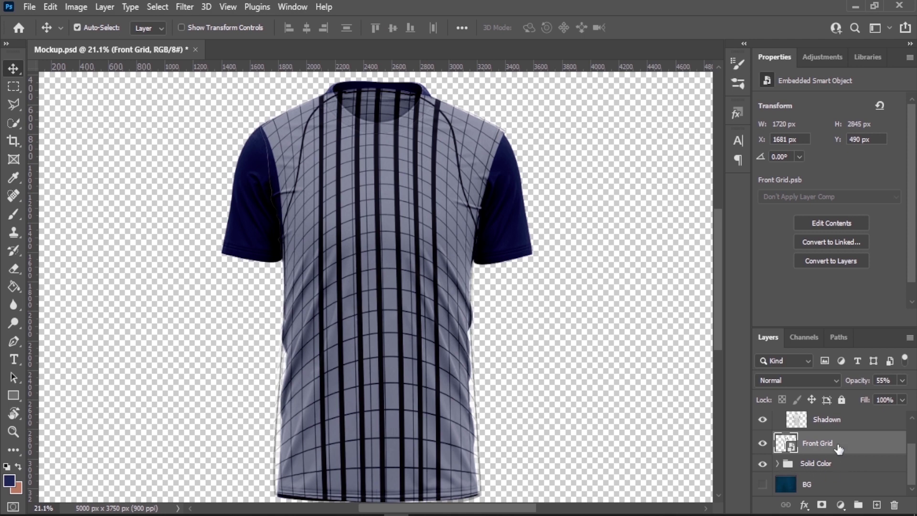
left_click(778, 465)
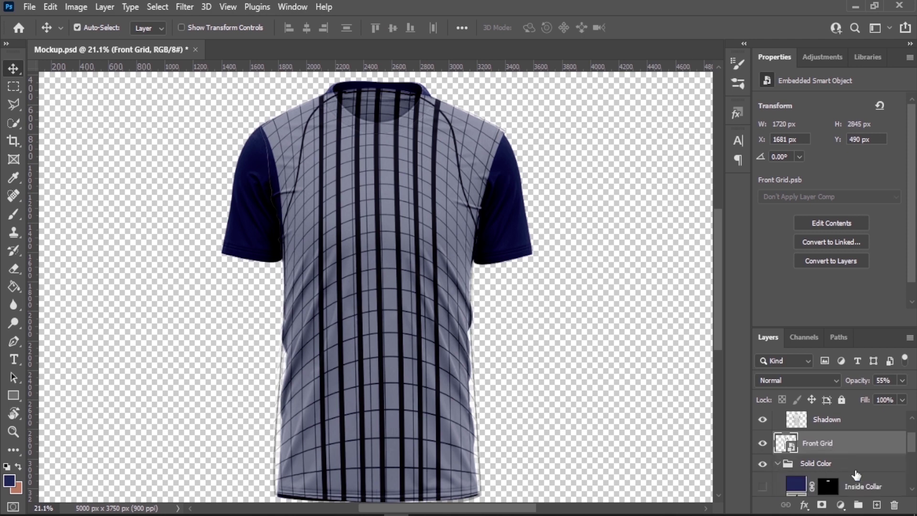
scroll(855, 470, "down", 2)
scroll(858, 474, "down", 2)
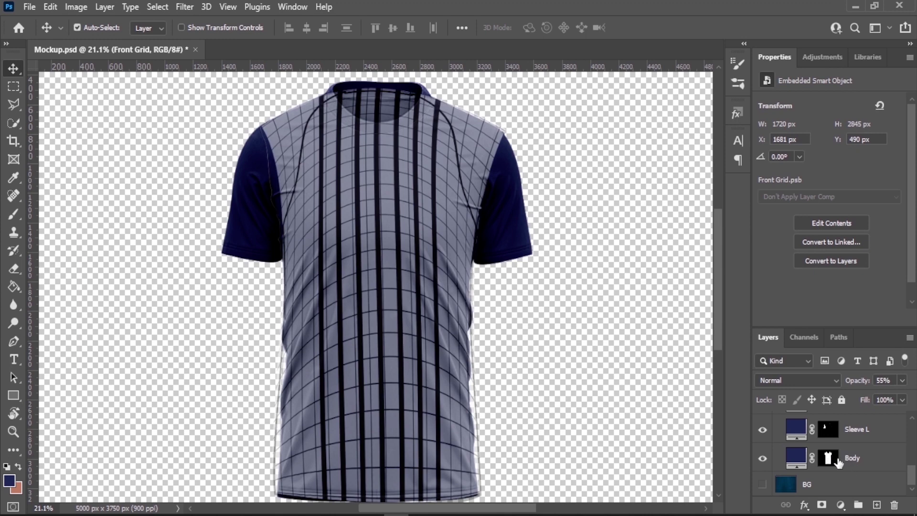
left_click(831, 458, "ctrl")
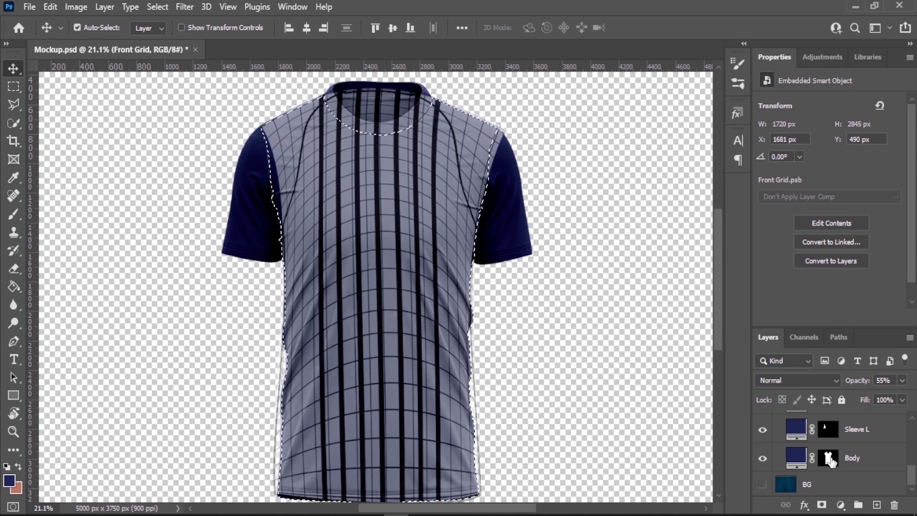
scroll(864, 462, "up", 3)
scroll(860, 461, "up", 3)
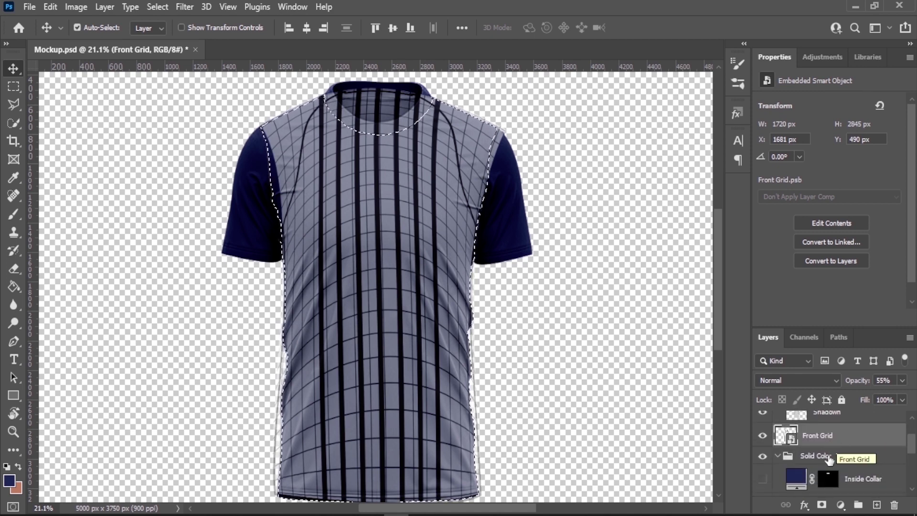
left_click(822, 507)
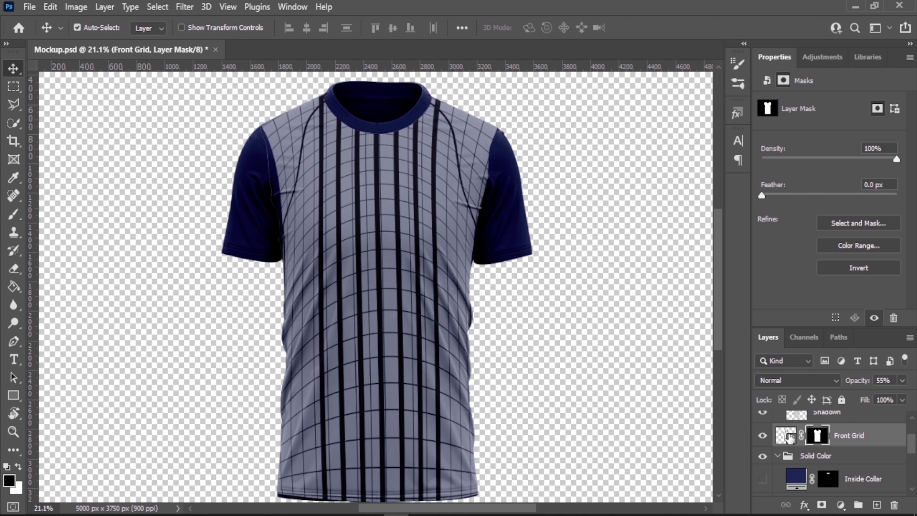
double_click(787, 436)
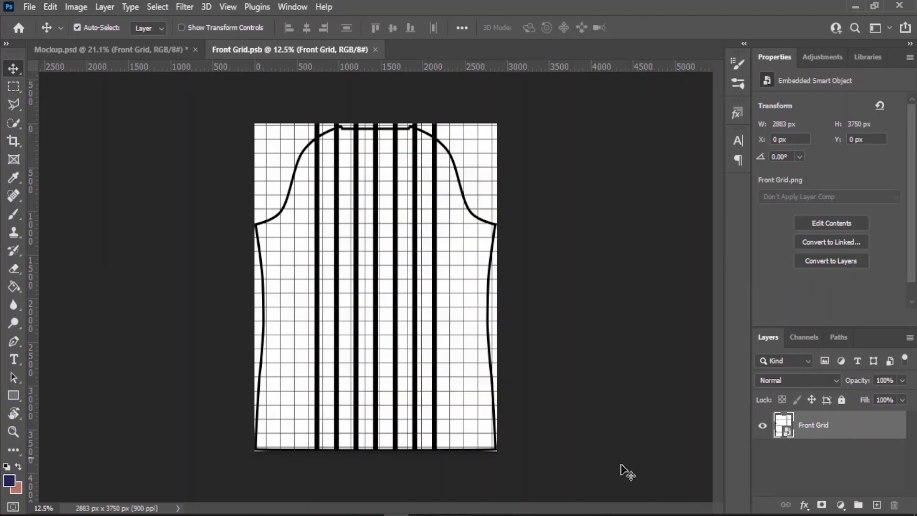
- Release the front panel pattern's clipping mask in Illustrator and move the artwork down and right
left_click(446, 470)
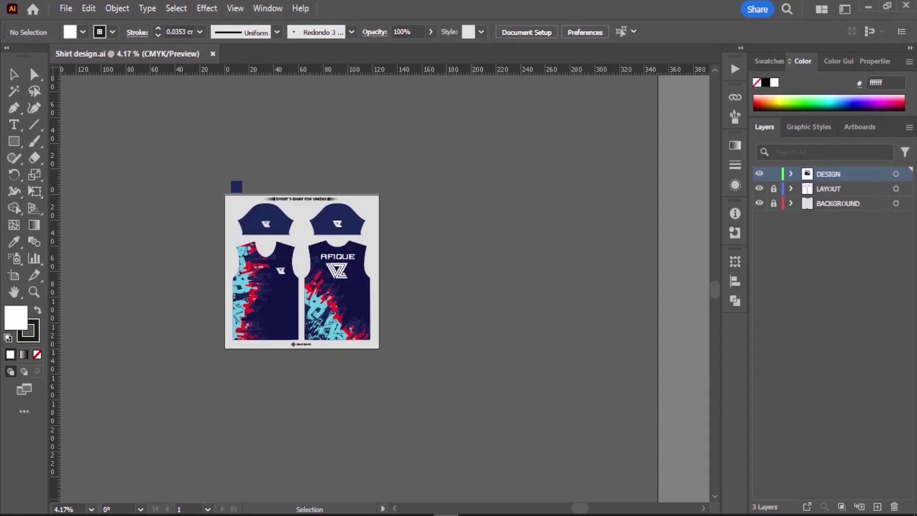
scroll(230, 367, "up", 3)
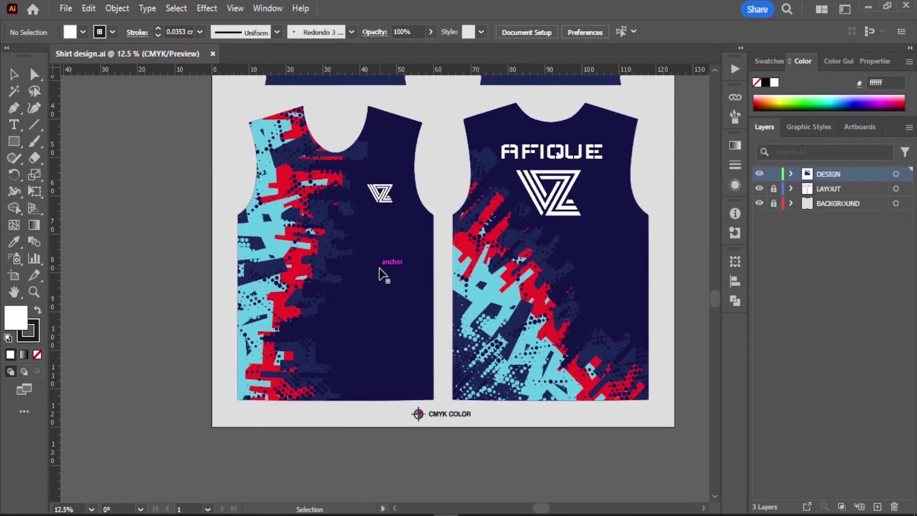
left_click(332, 313)
right_click(332, 313)
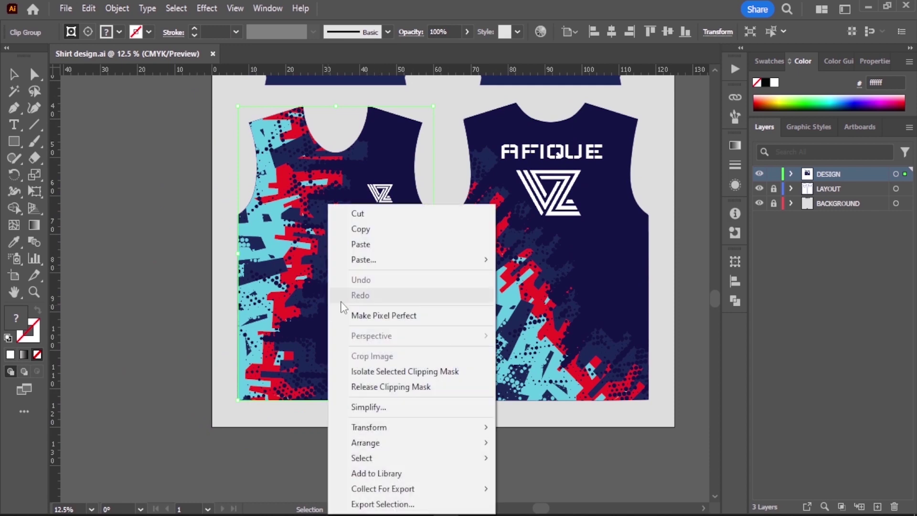
left_click(387, 386)
left_click(461, 484)
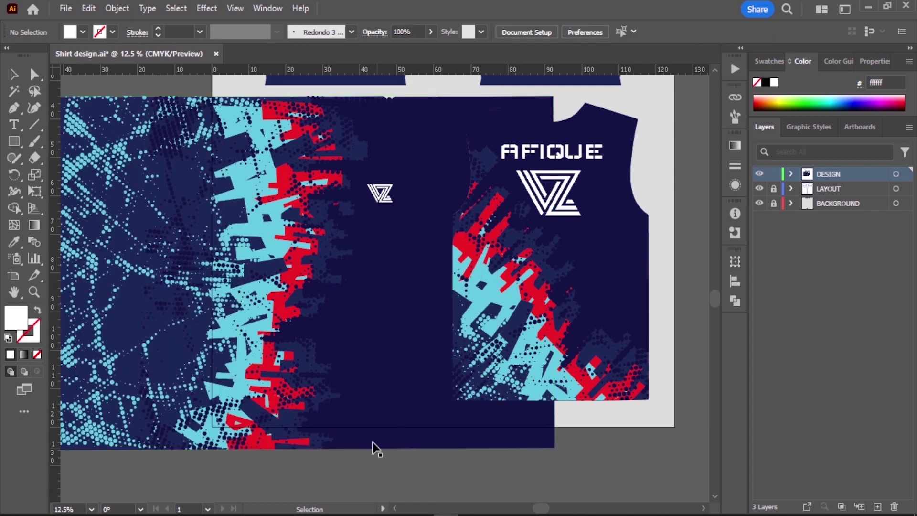
left_click(362, 412)
left_click_drag(357, 403, 381, 472)
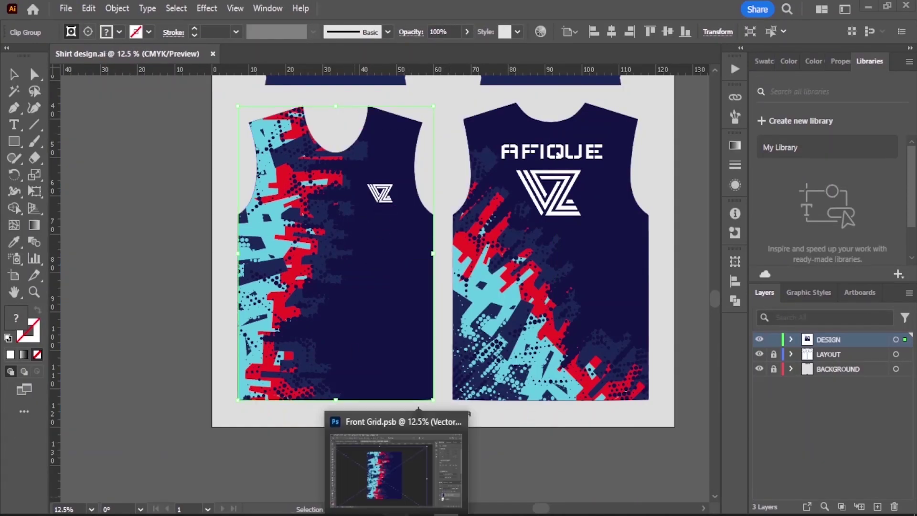
- Position the pasted red and cyan artwork over the grid in Front Grid.psb and commit it
left_click(396, 468)
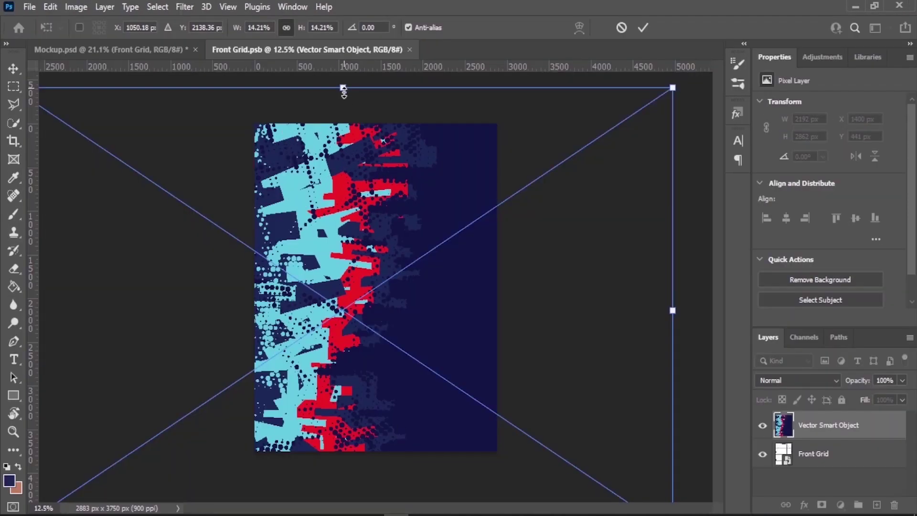
left_click_drag(890, 400, 866, 396)
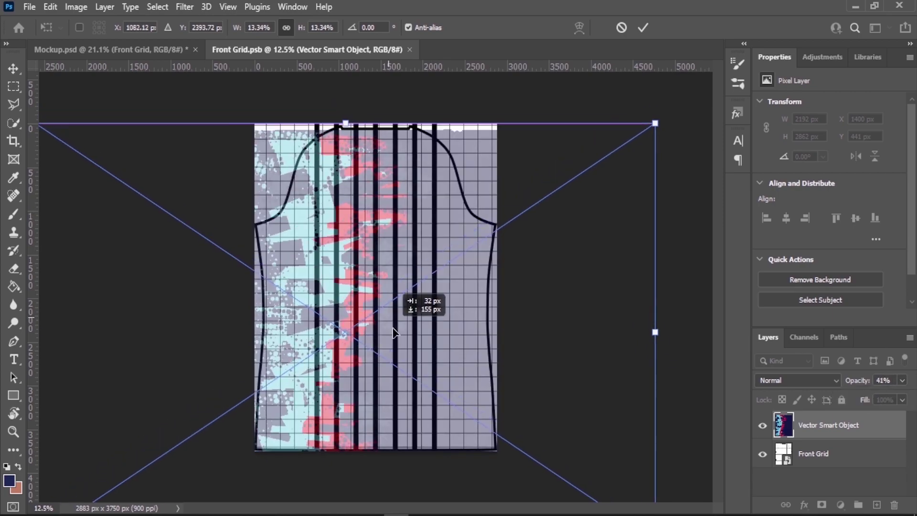
mouse_move(396, 325)
left_mouse_down()
mouse_move(340, 282)
mouse_move(357, 328)
left_mouse_up()
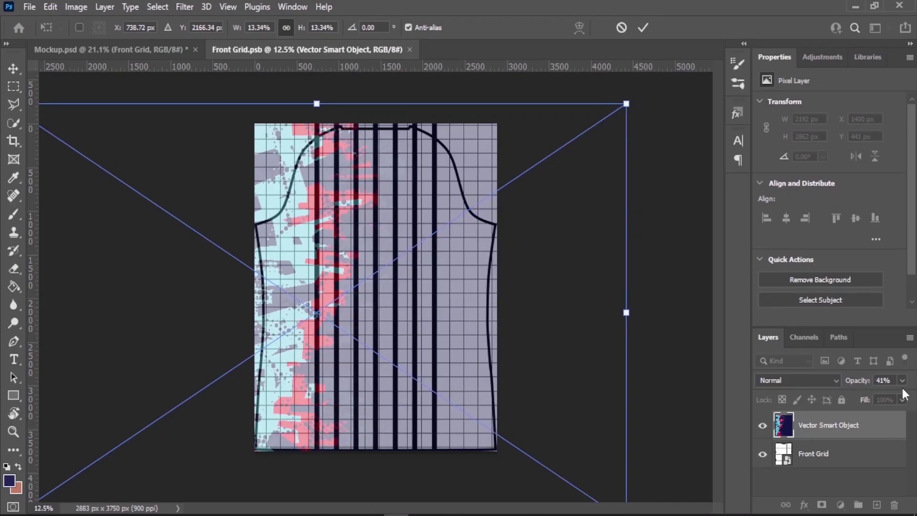
left_click_drag(904, 395, 912, 394)
left_click(643, 27)
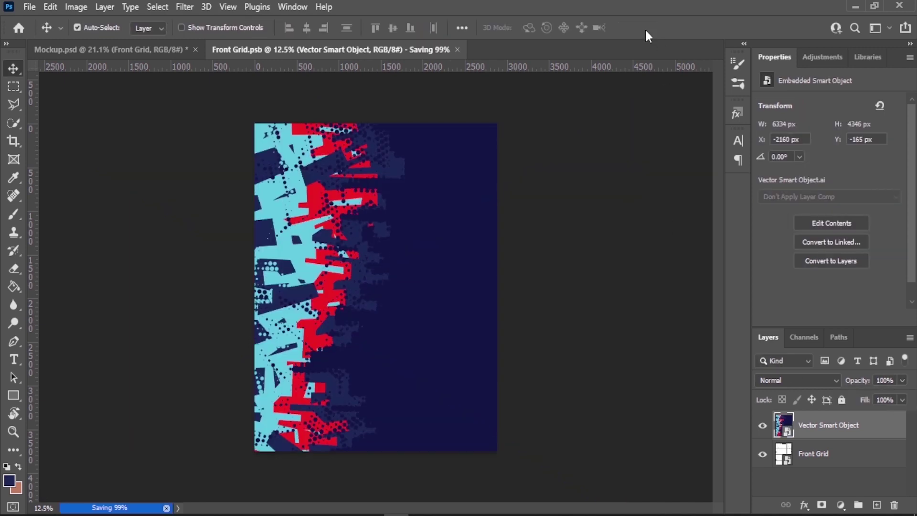
- Return to Mockup.psd and raise Front Grid's opacity to 100%
key("ctrl+Tab")
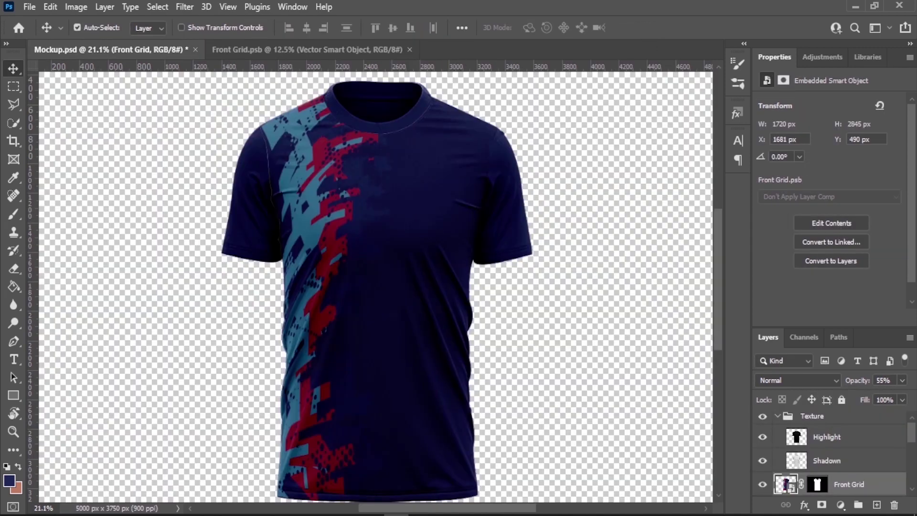
left_click(901, 379)
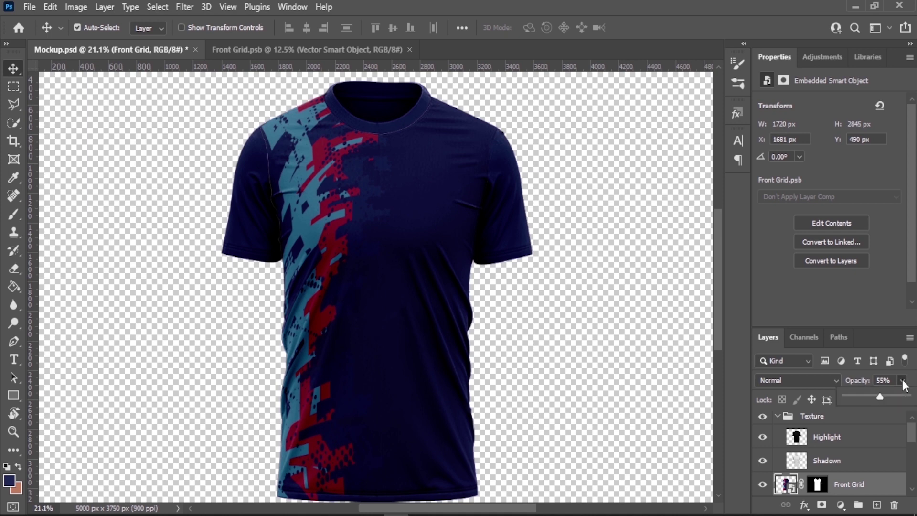
left_click_drag(875, 395, 909, 396)
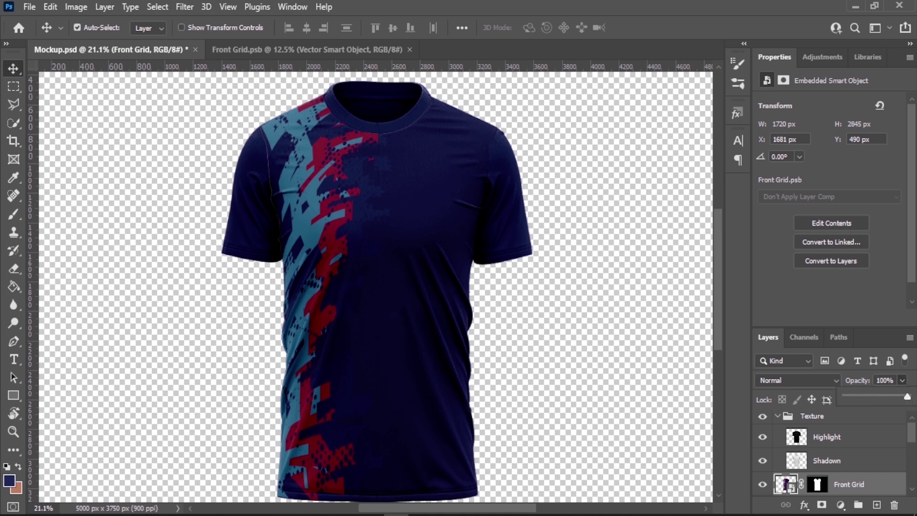
left_click(608, 354)
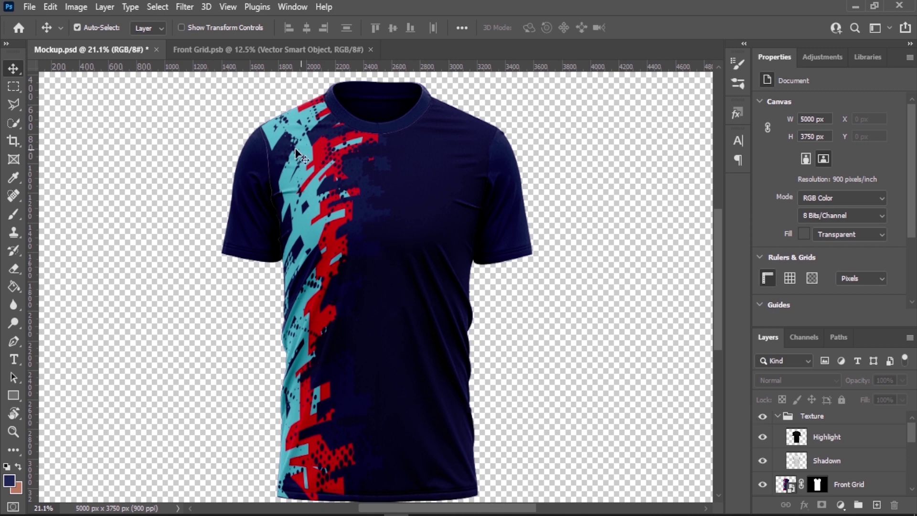
- Place Arm Grid, convert it to a smart object, and move the Texture group above it
scroll(838, 472, "down", 1)
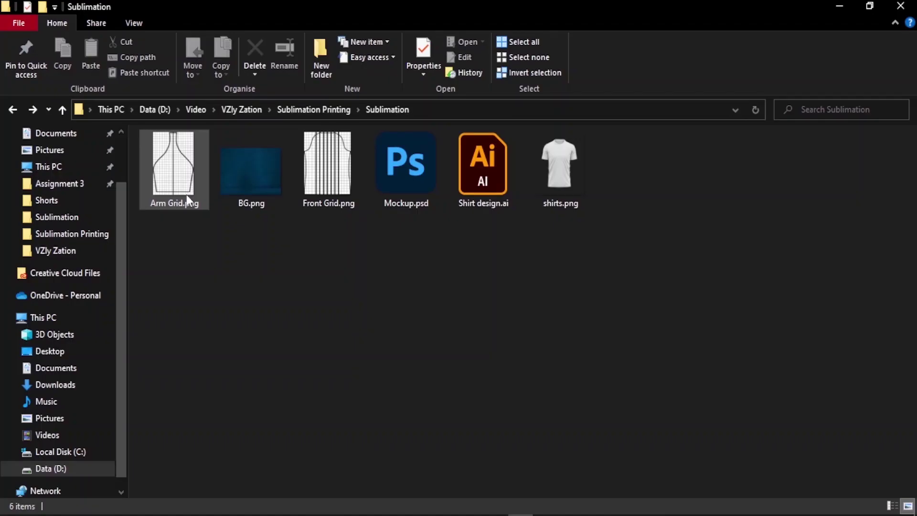
mouse_move(186, 194)
left_mouse_down()
mouse_move(389, 513)
mouse_move(267, 185)
left_mouse_up()
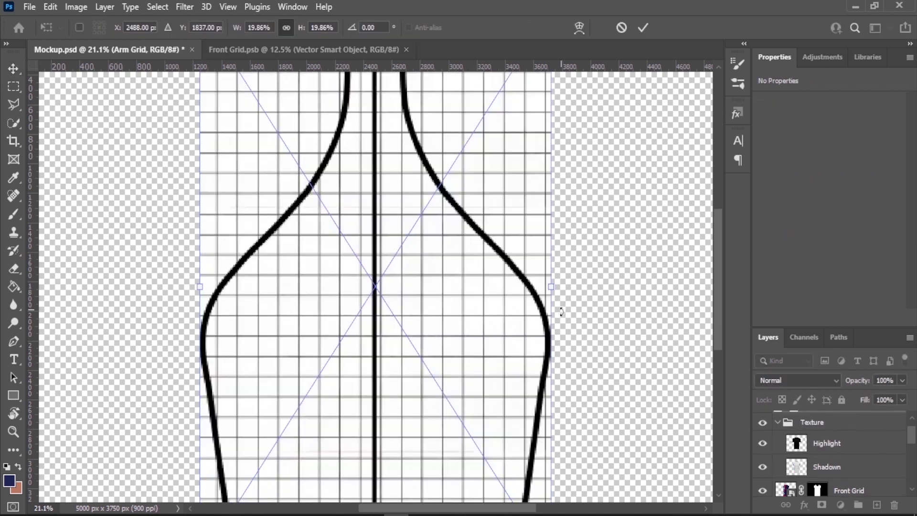
scroll(882, 466, "up", 1)
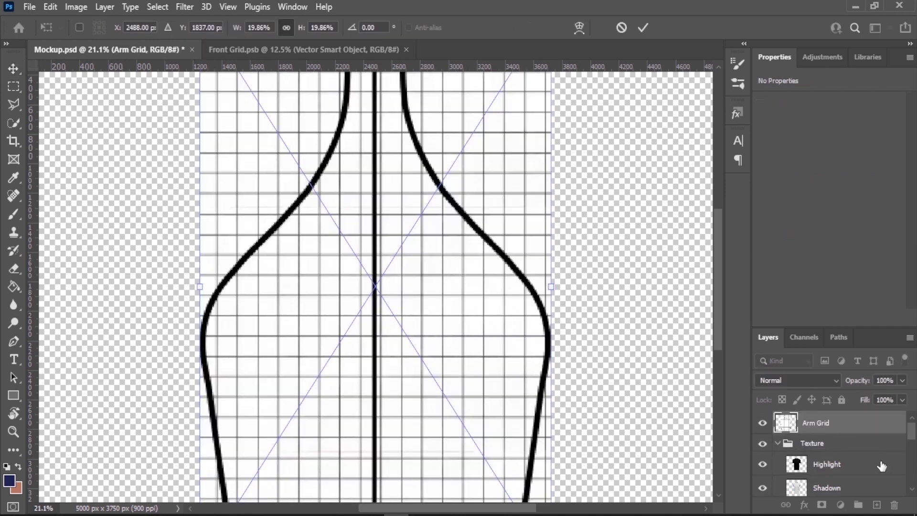
key("Return")
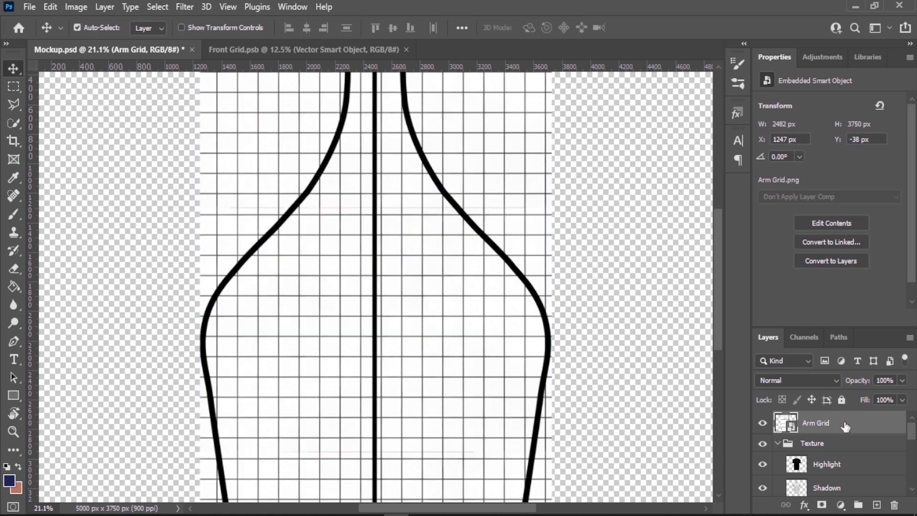
right_click(844, 423)
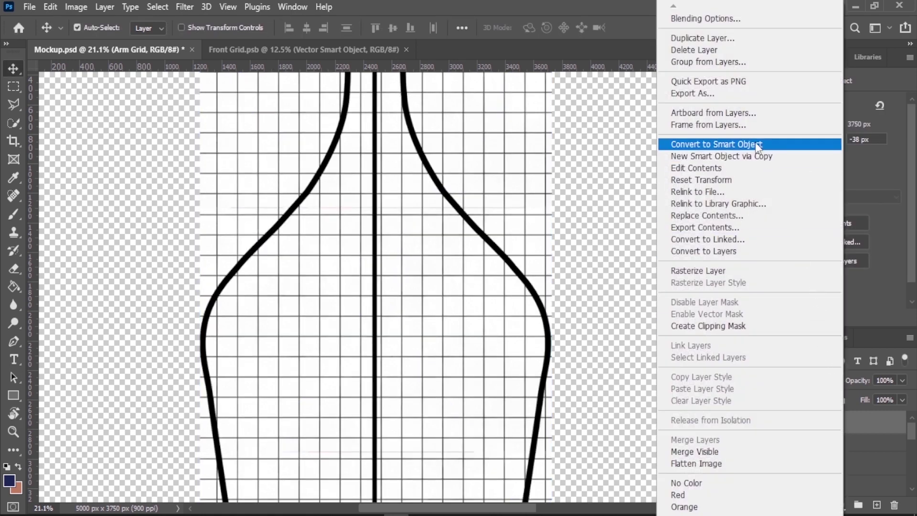
left_click(755, 142)
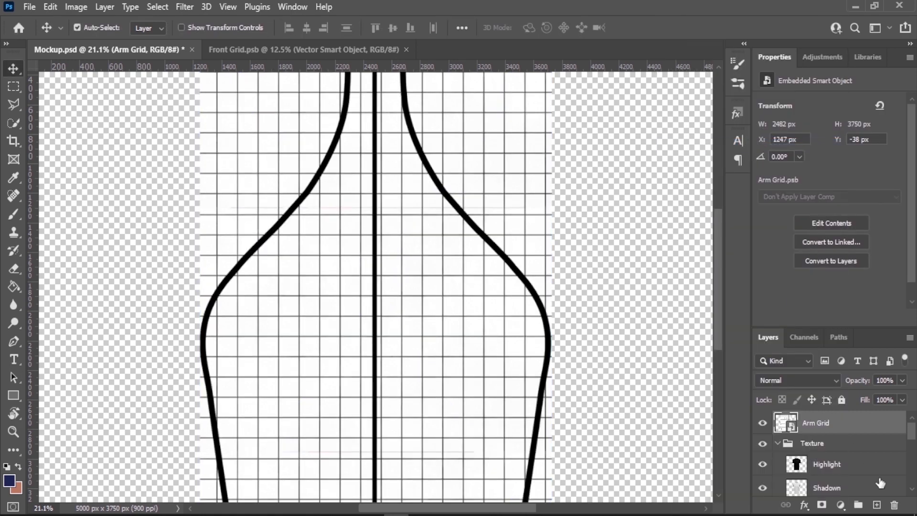
left_click(778, 443)
left_click_drag(818, 447, 831, 413)
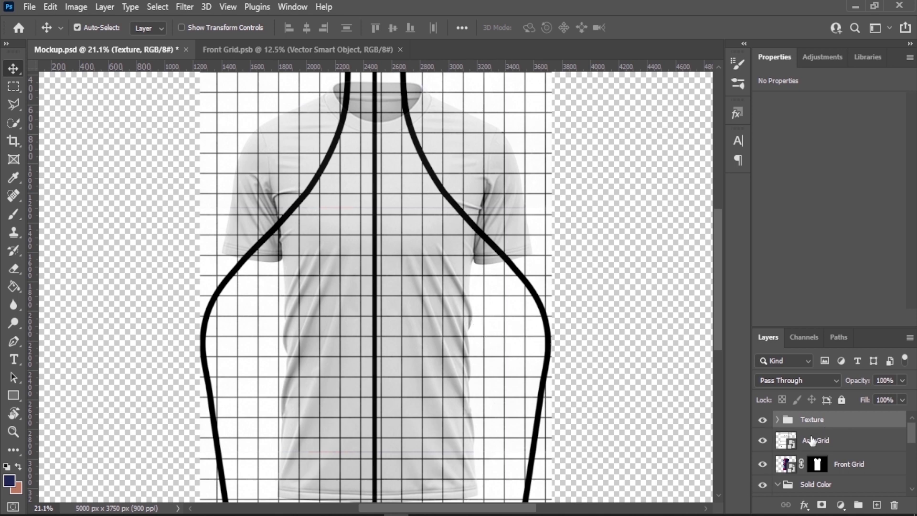
- Scale Arm Grid down to about 34% and position it over the left sleeve
left_click(856, 445)
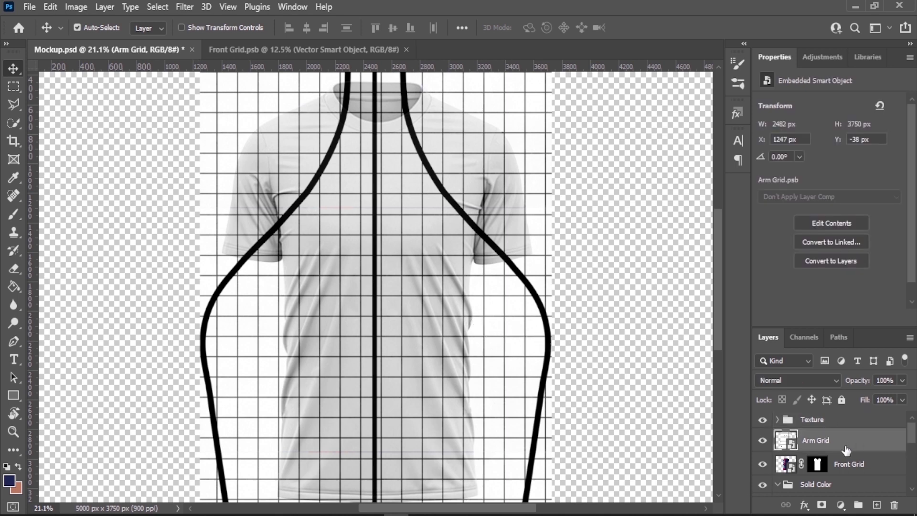
key("ctrl+t")
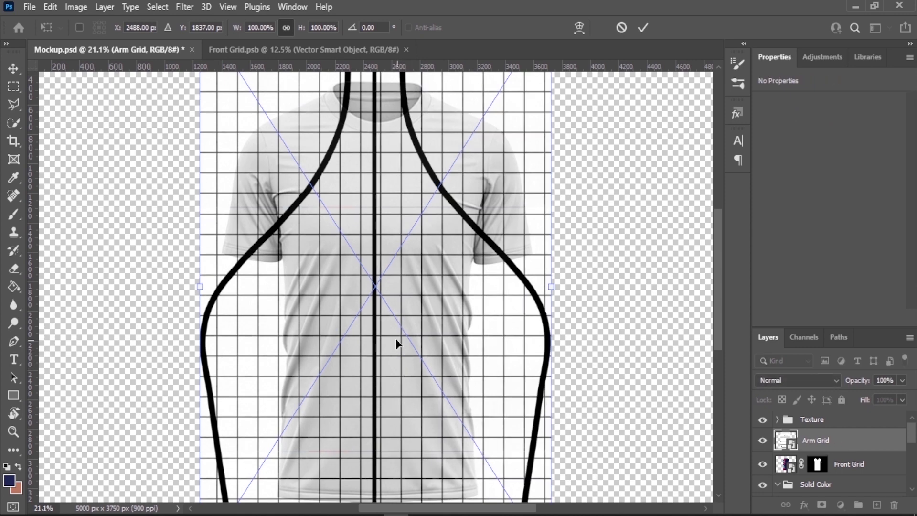
key("ctrl+0")
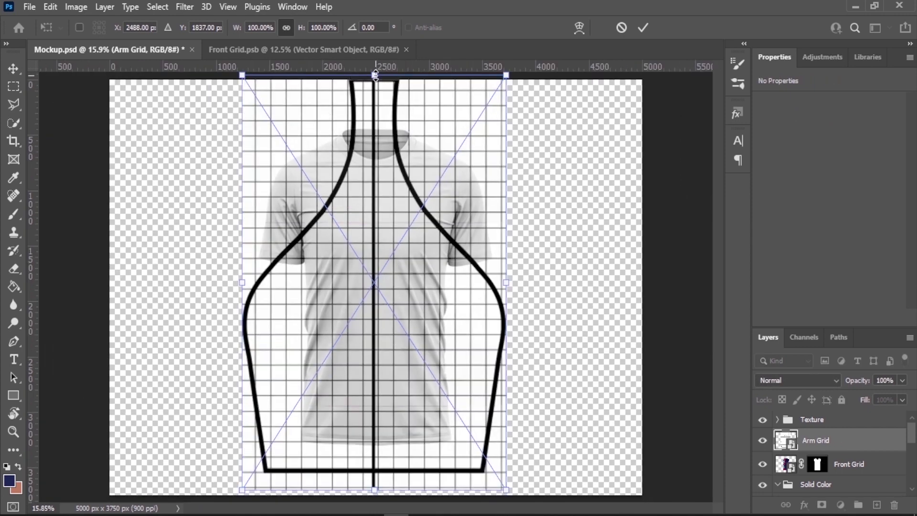
left_click_drag(374, 75, 368, 236)
left_click_drag(354, 369, 315, 248)
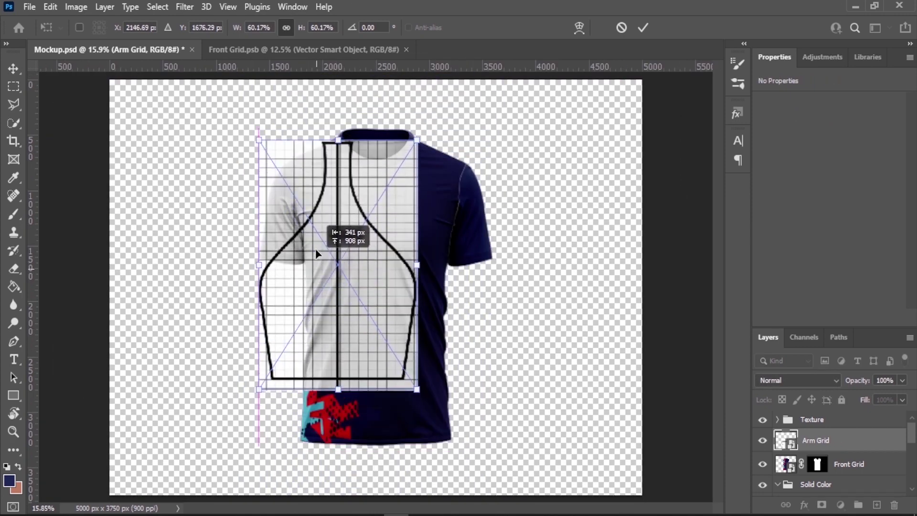
mouse_move(417, 389)
left_mouse_down()
mouse_move(340, 215)
mouse_move(277, 246)
mouse_move(325, 249)
mouse_move(292, 247)
left_mouse_up()
scroll(277, 246, "up", 3)
scroll(277, 247, "up", 3)
left_click_drag(360, 123, 378, 94)
left_click_drag(311, 191, 352, 191)
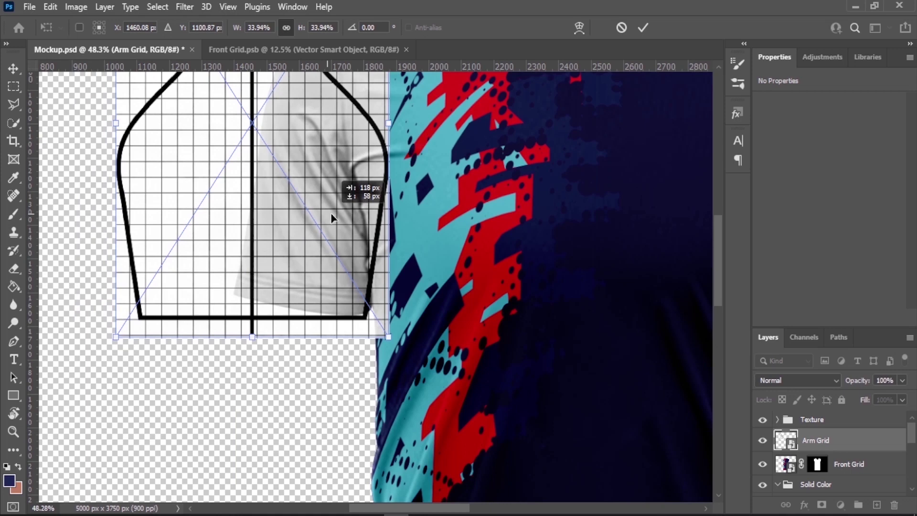
right_click(243, 231)
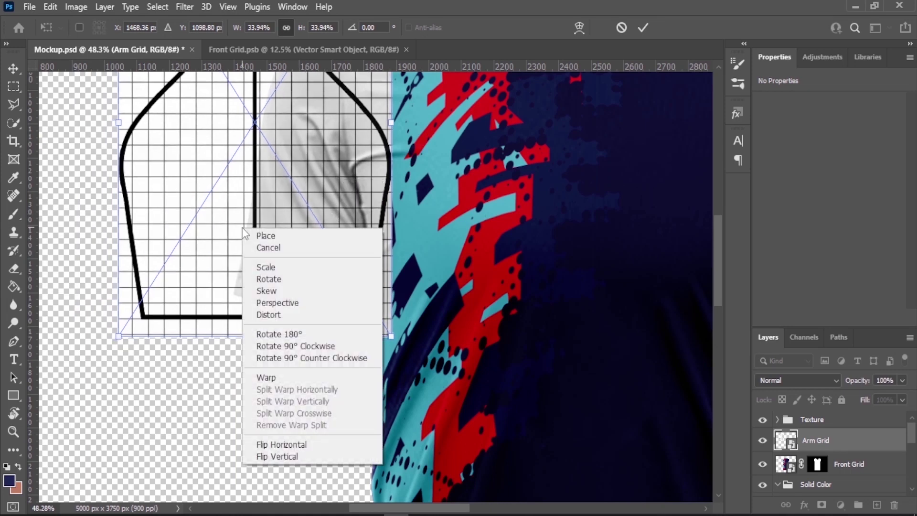
- Warp the Arm Grid, pulling its top corner toward the collar and bending its top edge along the shoulder
left_click(269, 379)
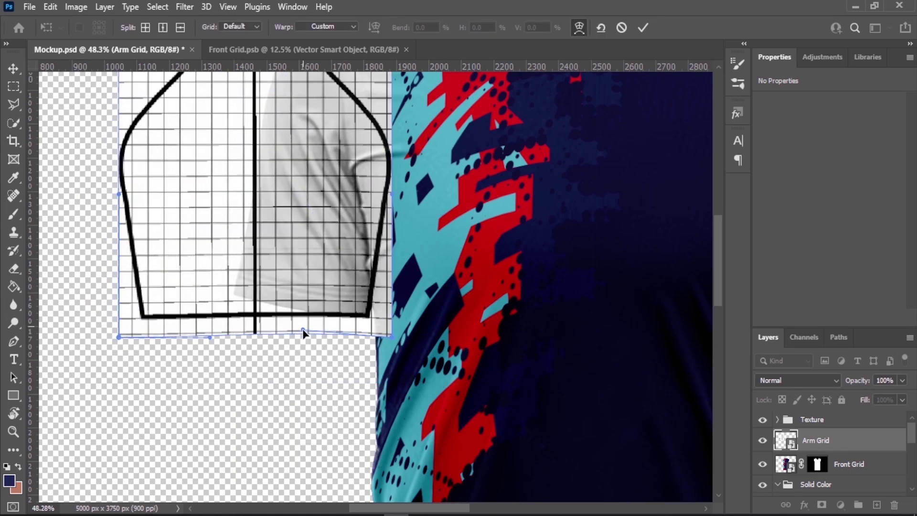
left_click_drag(304, 332, 242, 277)
scroll(484, 348, "up", 3)
mouse_move(392, 87)
left_mouse_down()
mouse_move(523, 143)
mouse_move(563, 123)
left_mouse_up()
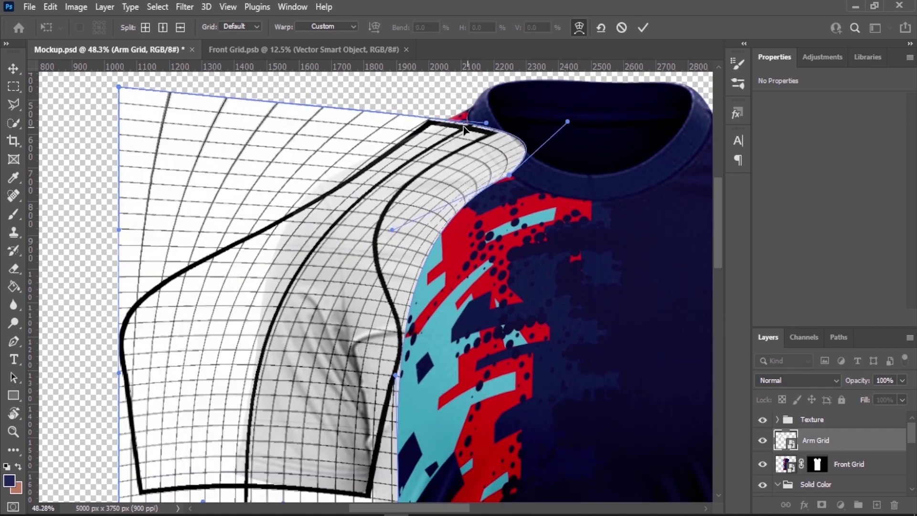
scroll(448, 167, "up", 2)
mouse_move(448, 167)
left_mouse_down()
mouse_move(473, 199)
mouse_move(447, 210)
left_mouse_up()
scroll(472, 200, "up", 2)
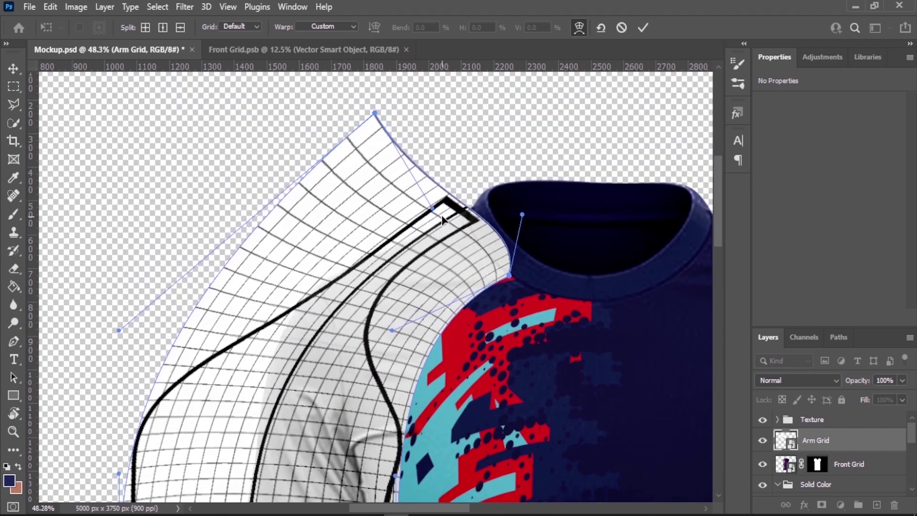
- Set Arm Grid opacity to 55%, fit its left edge to the sleeve, and commit the warp
left_click(904, 380)
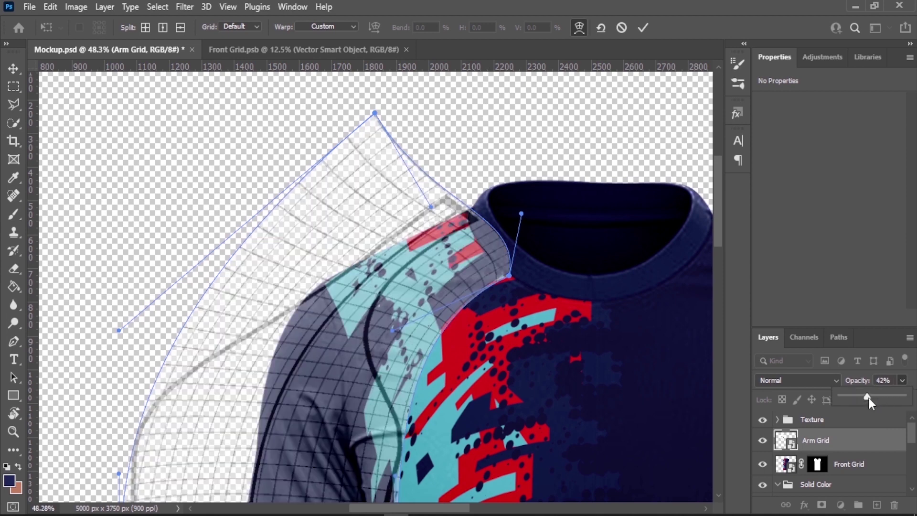
left_click_drag(868, 397, 876, 395)
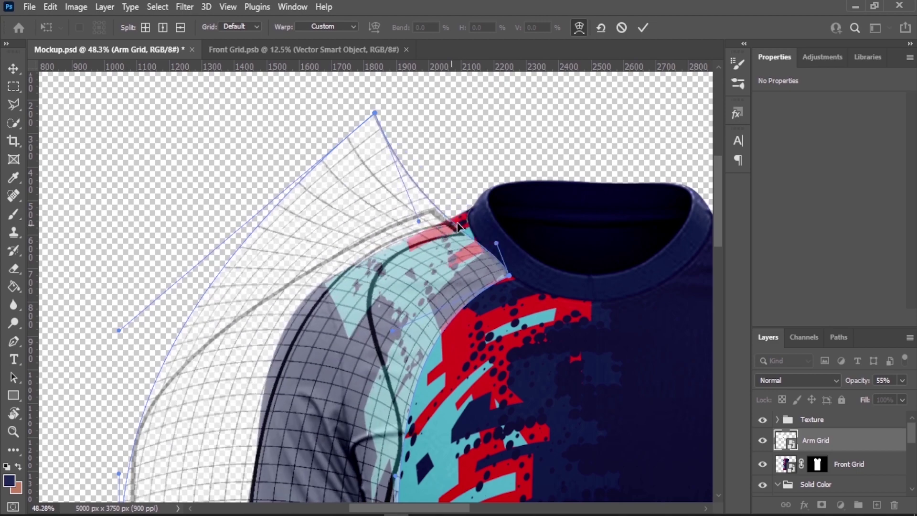
scroll(250, 409, "down", 5)
left_click_drag(118, 426, 167, 365)
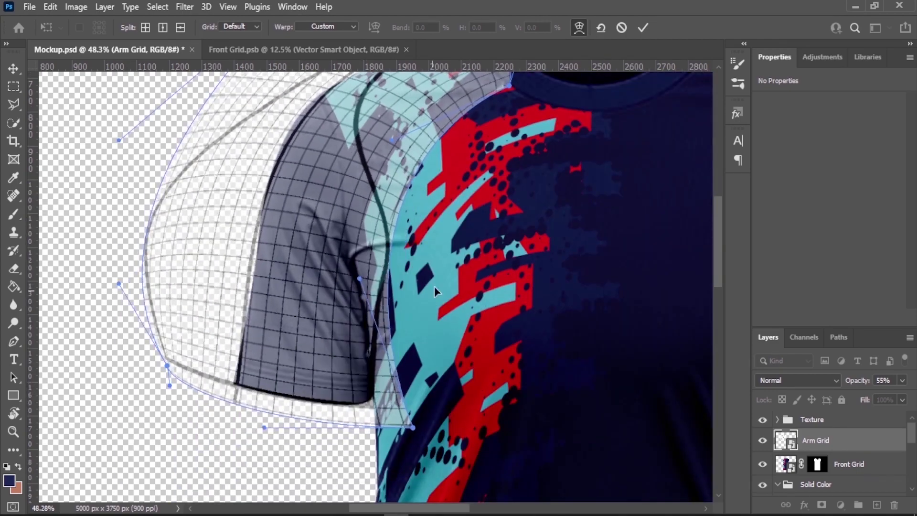
scroll(276, 317, "up", 2)
mouse_move(276, 317)
left_mouse_down()
mouse_move(290, 399)
mouse_move(301, 191)
mouse_move(272, 321)
mouse_move(241, 273)
mouse_move(303, 311)
mouse_move(488, 215)
left_mouse_up()
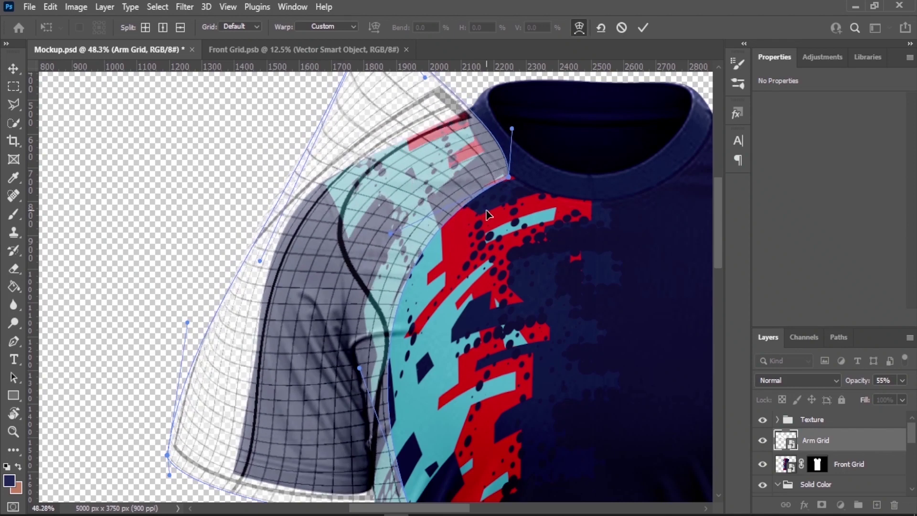
left_click(645, 27)
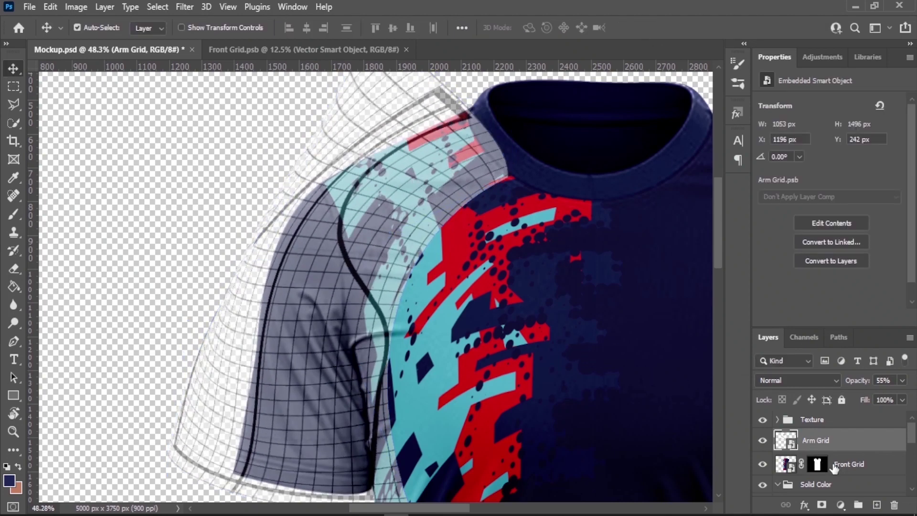
- Load the Sleeve L mask as a selection and add it as the Arm Grid's layer mask
scroll(841, 464, "down", 2)
scroll(841, 464, "down", 2)
scroll(841, 464, "down", 2)
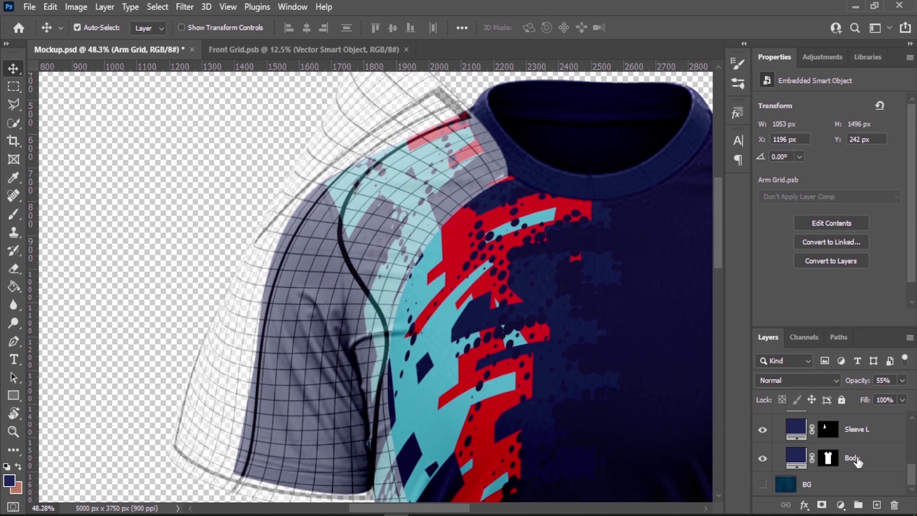
left_click_drag(862, 460, 832, 430)
left_click(831, 430, "ctrl")
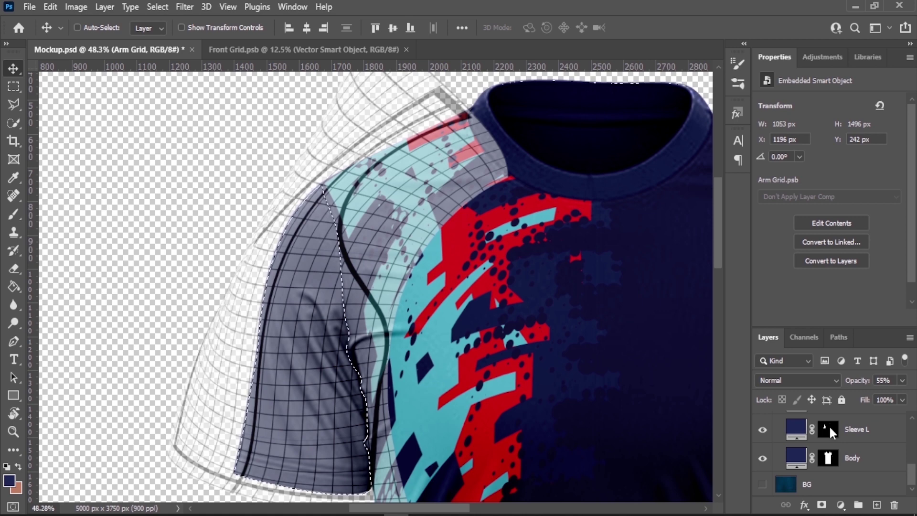
scroll(856, 447, "up", 3)
scroll(855, 447, "up", 3)
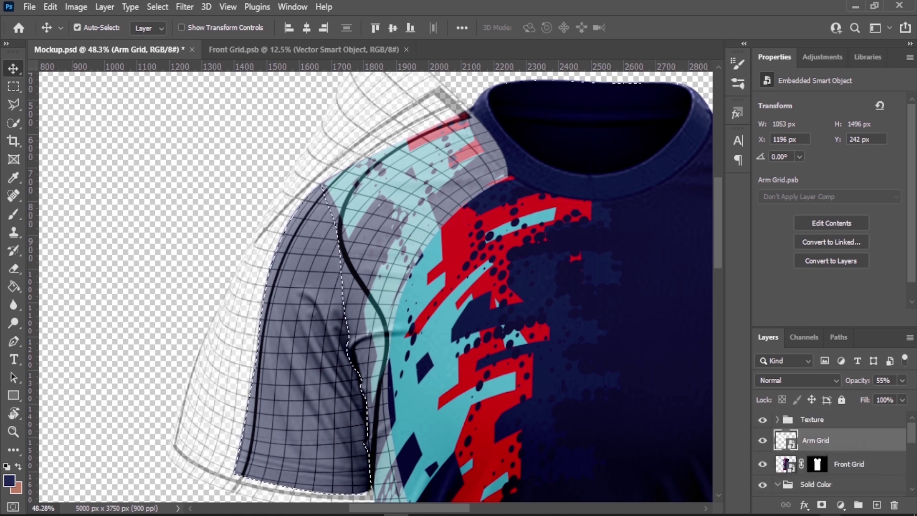
left_click(821, 504)
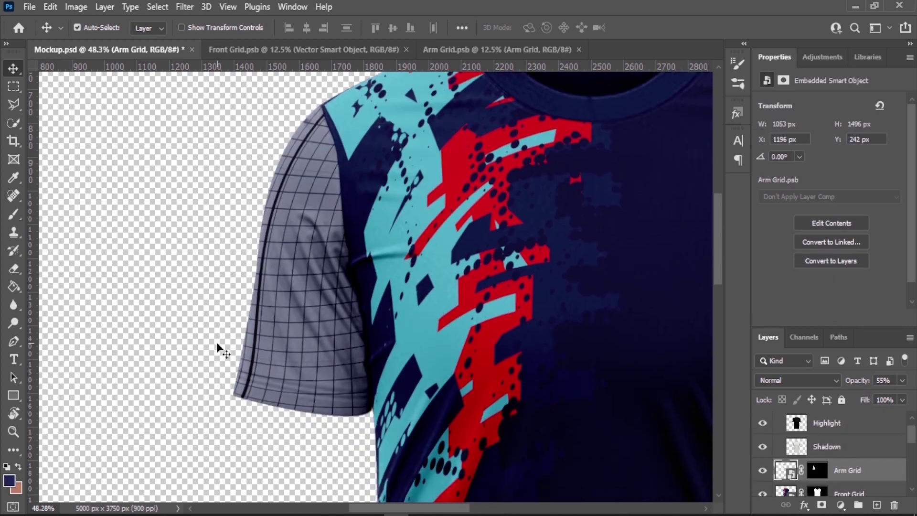
- Zoom out and drag a second Arm Grid.png into the mockup
scroll(219, 363, "down", 2)
scroll(219, 363, "down", 3)
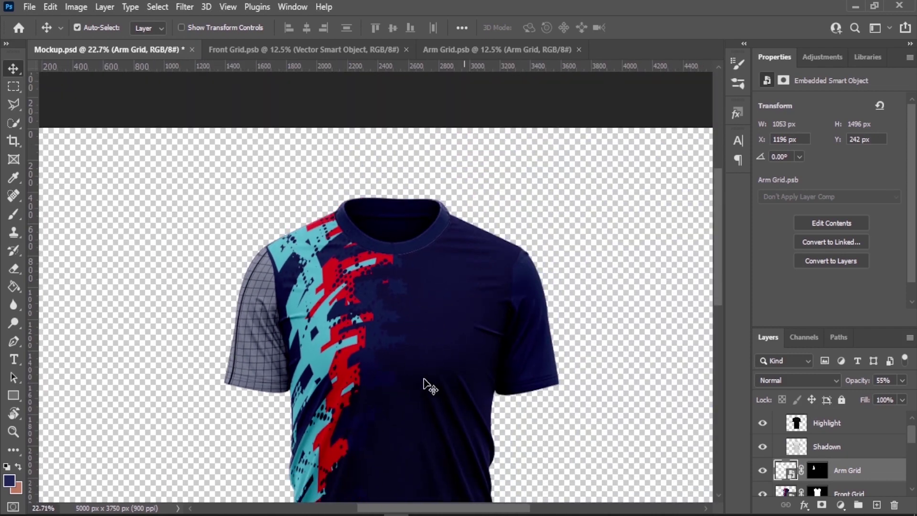
scroll(409, 250, "down", 3)
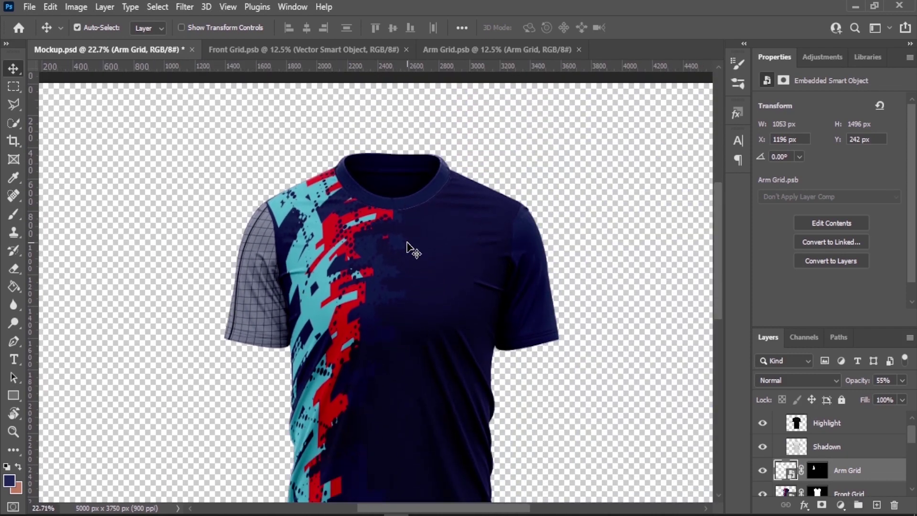
scroll(389, 242, "down", 2)
scroll(390, 242, "down", 2)
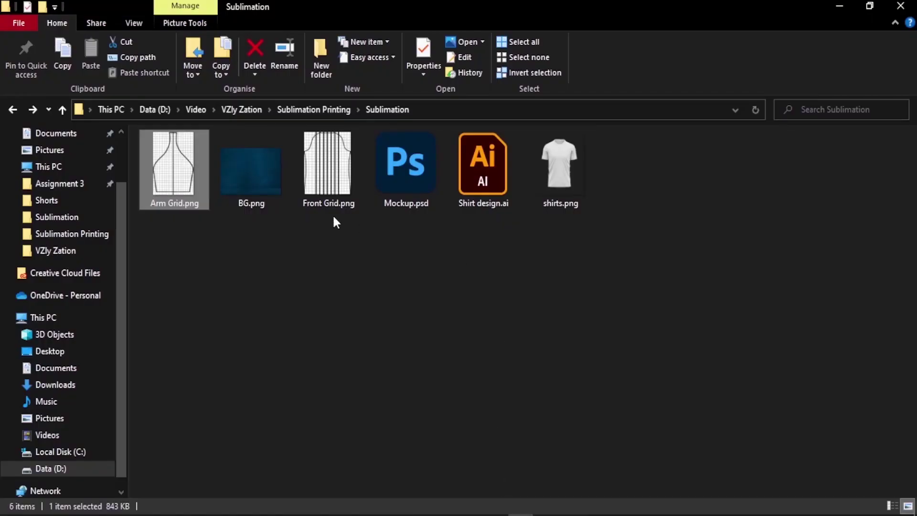
mouse_move(174, 167)
left_mouse_down()
mouse_move(406, 514)
mouse_move(488, 265)
left_mouse_up()
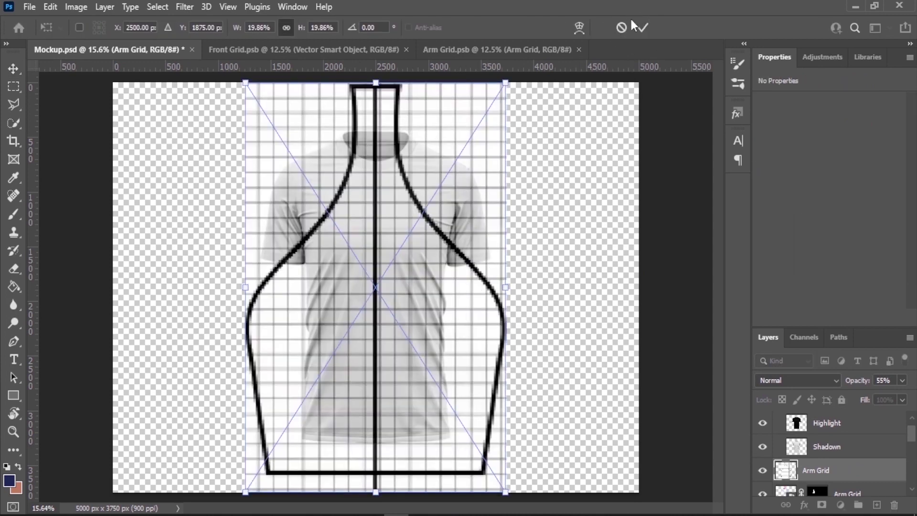
- Commit the new arm grid placement and dismiss the warp-transform warnings on the copy
left_click(642, 27)
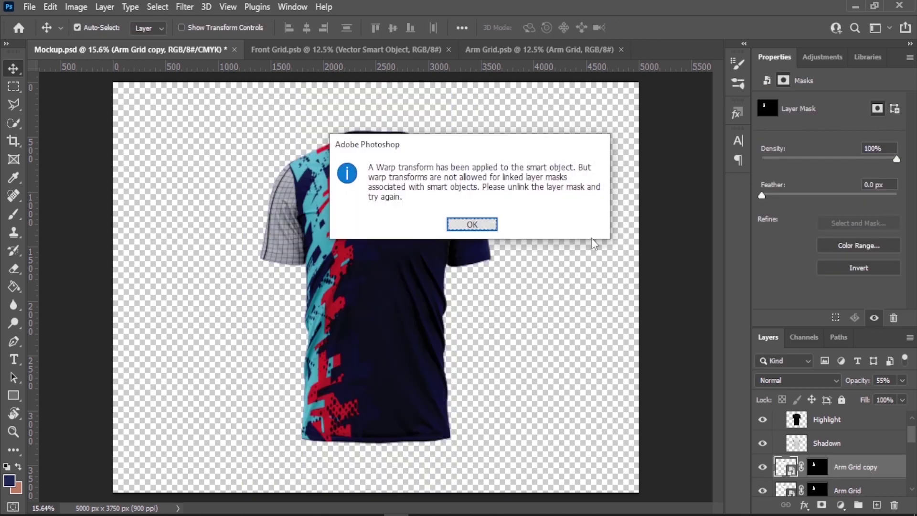
left_click(490, 232)
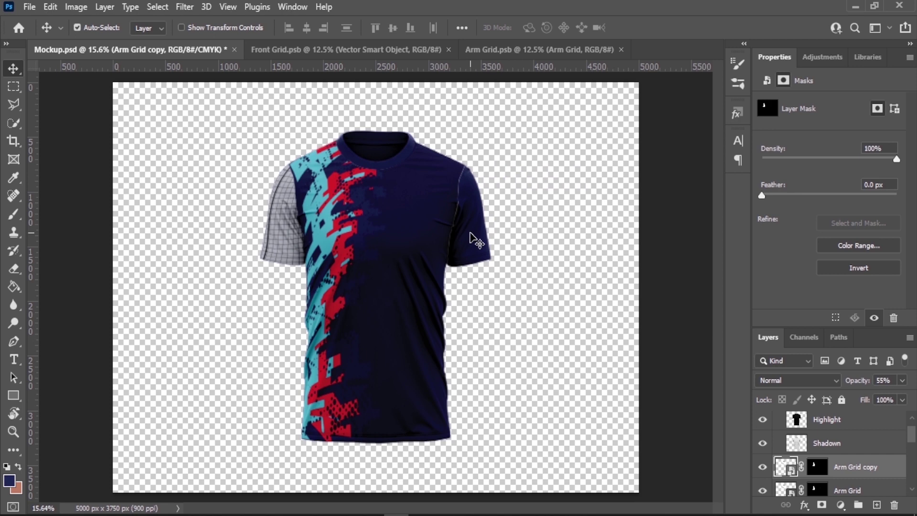
left_click(368, 249)
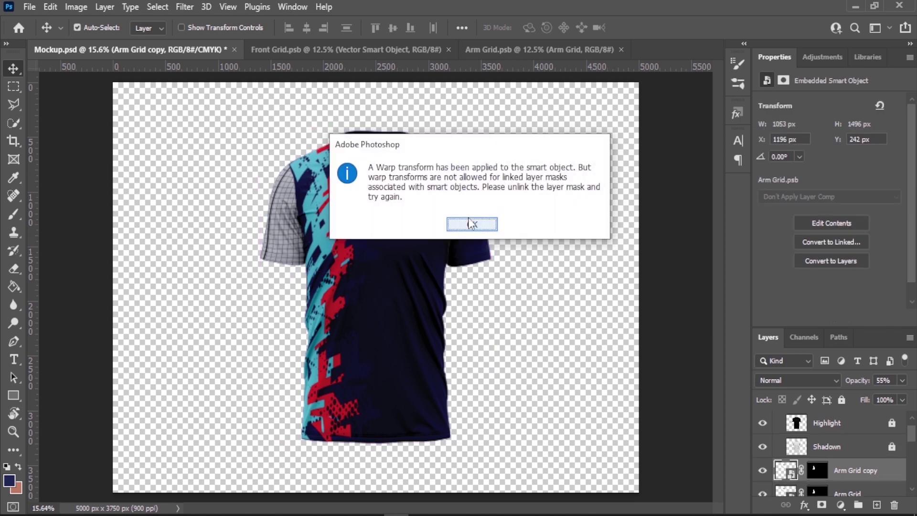
left_click(480, 231)
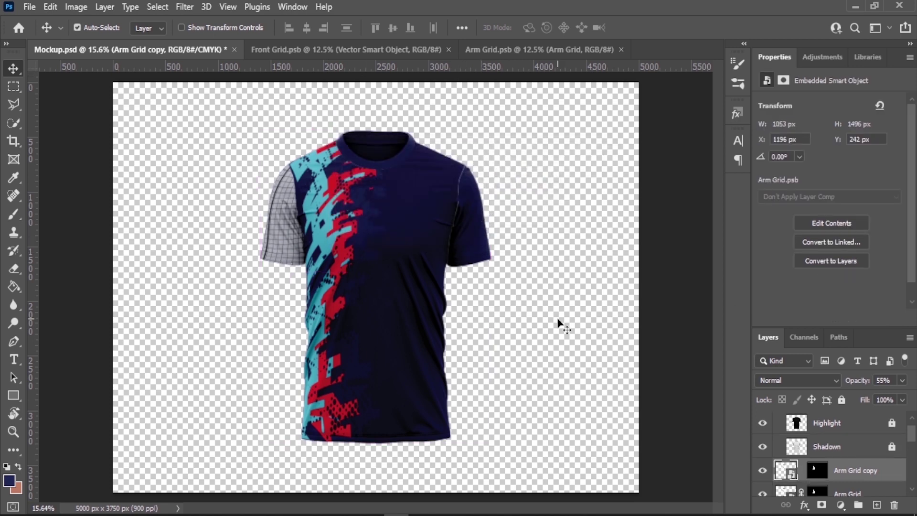
key("ctrl+t")
- Flip the Arm Grid copy horizontally, move it onto the right sleeve, and delete its old mask
right_click(295, 205)
left_click(350, 423)
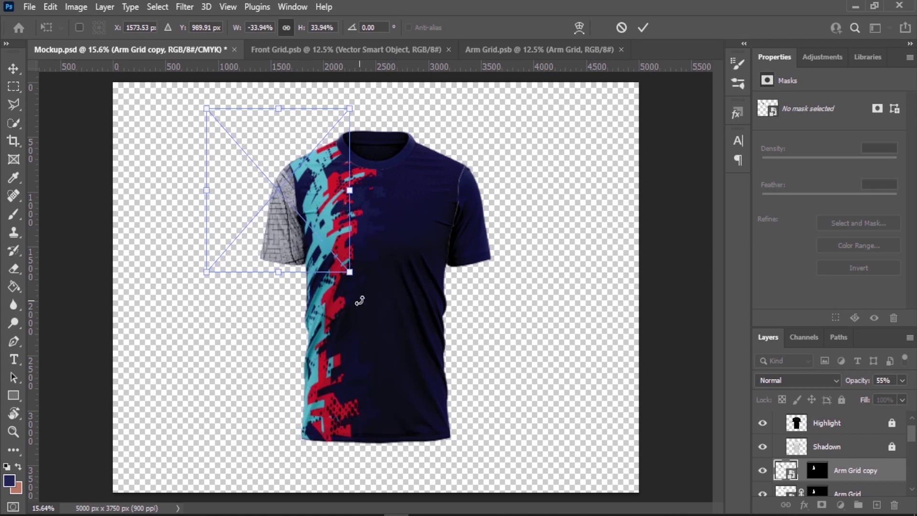
mouse_move(306, 217)
left_mouse_down()
mouse_move(508, 213)
mouse_move(482, 224)
left_mouse_up()
key("Return")
left_click(818, 471)
key("Delete")
- Load the Sleeve R mask as a selection and mask the Arm Grid copy with it
scroll(846, 458, "down", 5)
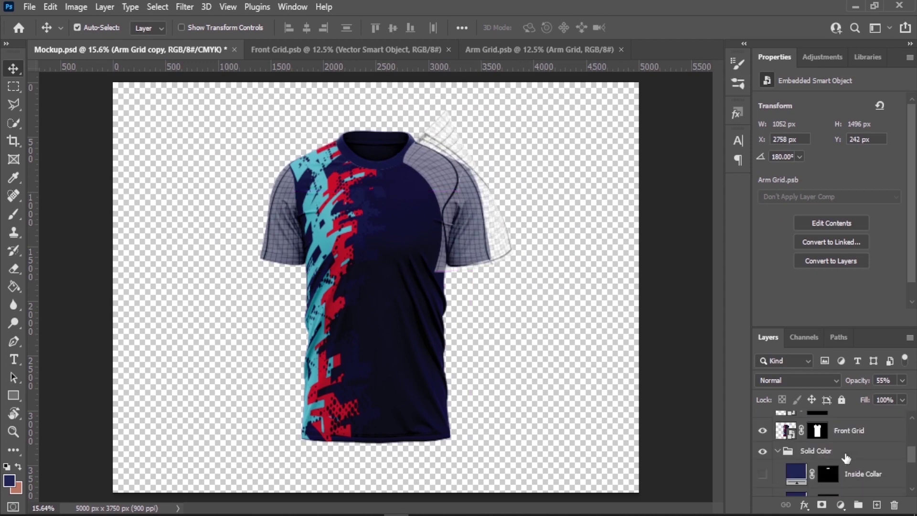
scroll(877, 490, "down", 2)
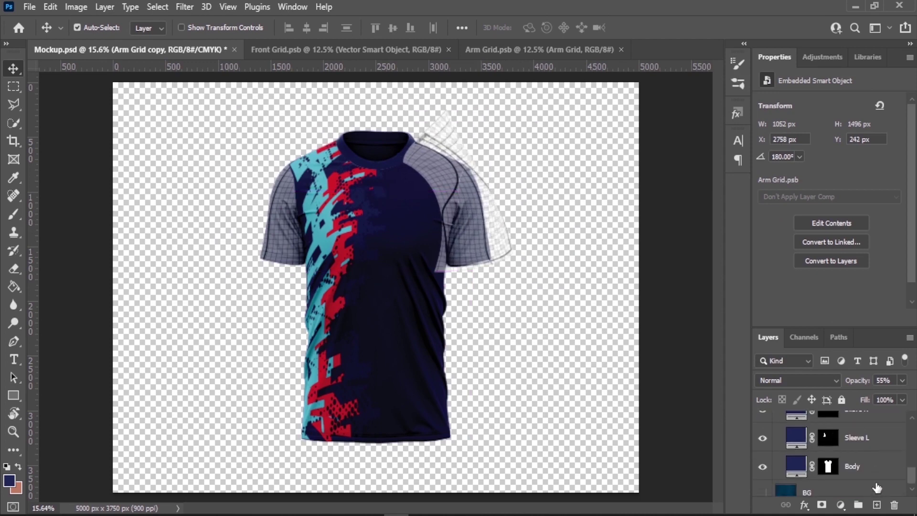
scroll(877, 488, "up", 2)
scroll(877, 488, "up", 1)
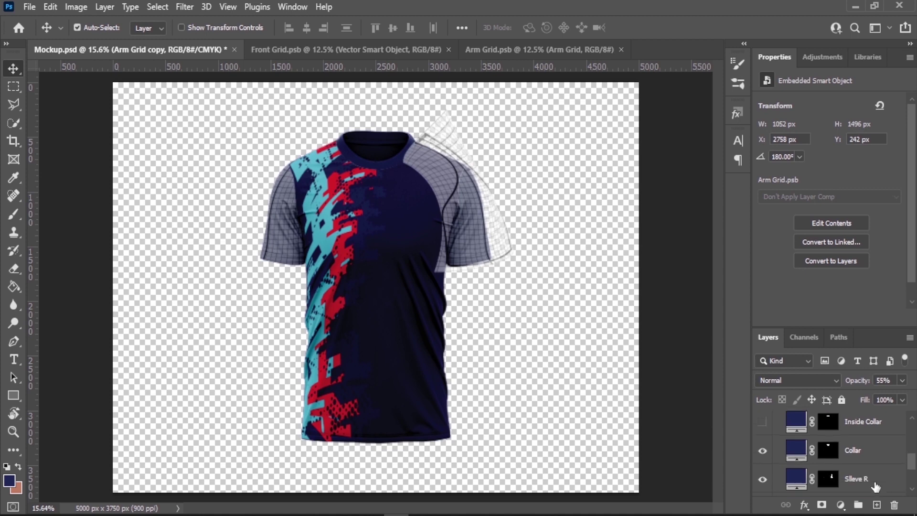
left_click(830, 480, "ctrl")
left_click(830, 480)
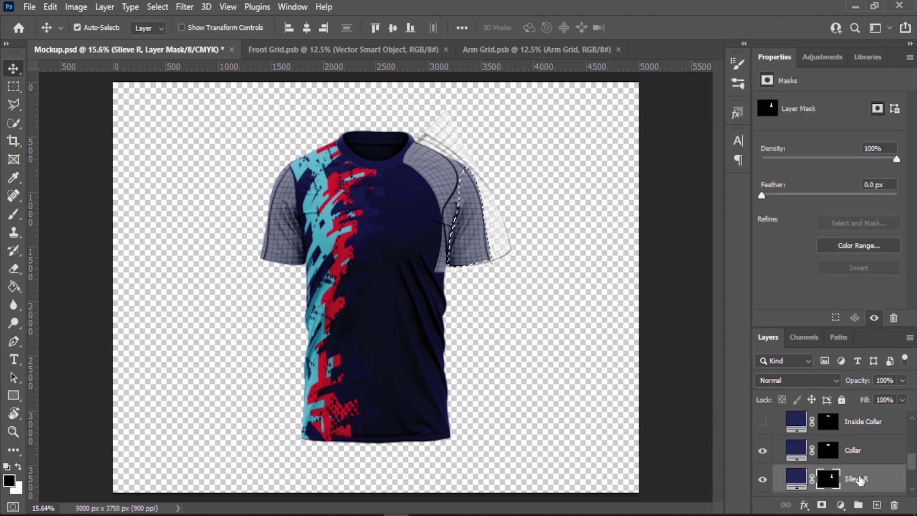
scroll(841, 469, "down", 3)
left_click(831, 453)
left_click(821, 505)
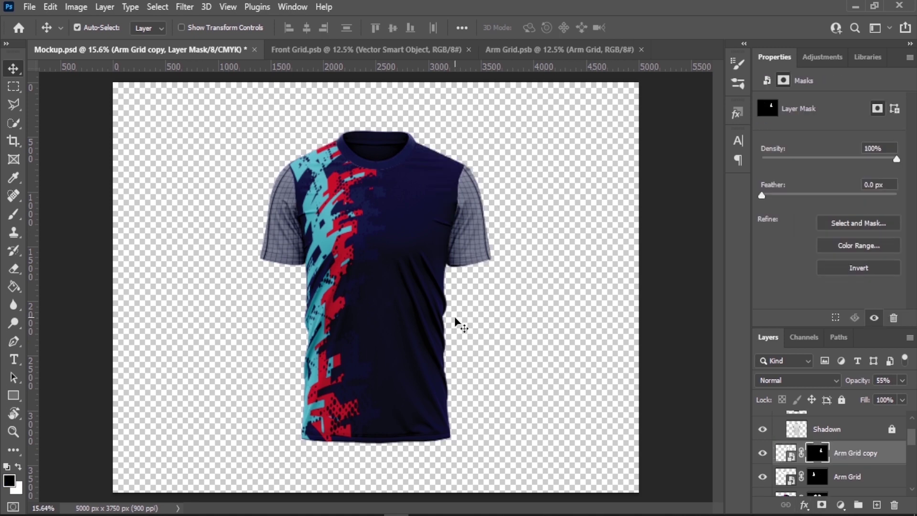
left_click(534, 319)
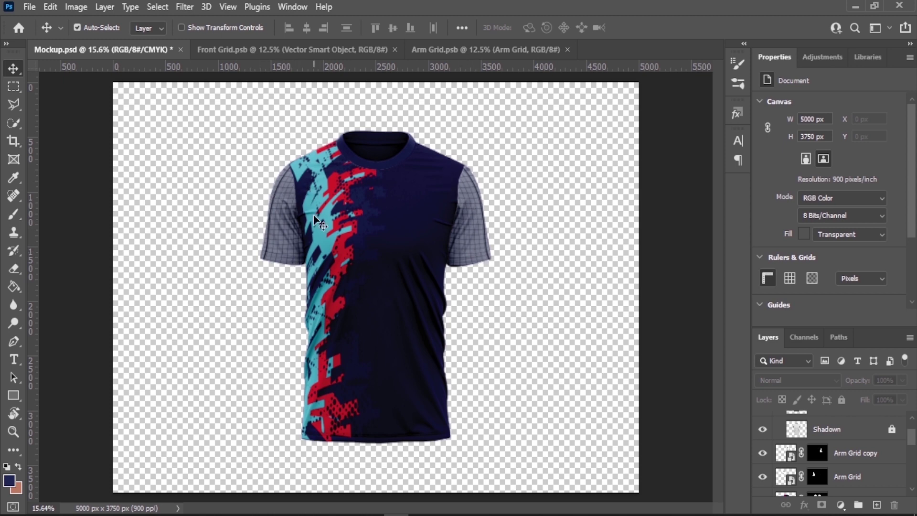
- Open the Arm Grid smart object, release the left sleeve's clipping mask, and drag the navy rectangle out
double_click(788, 477)
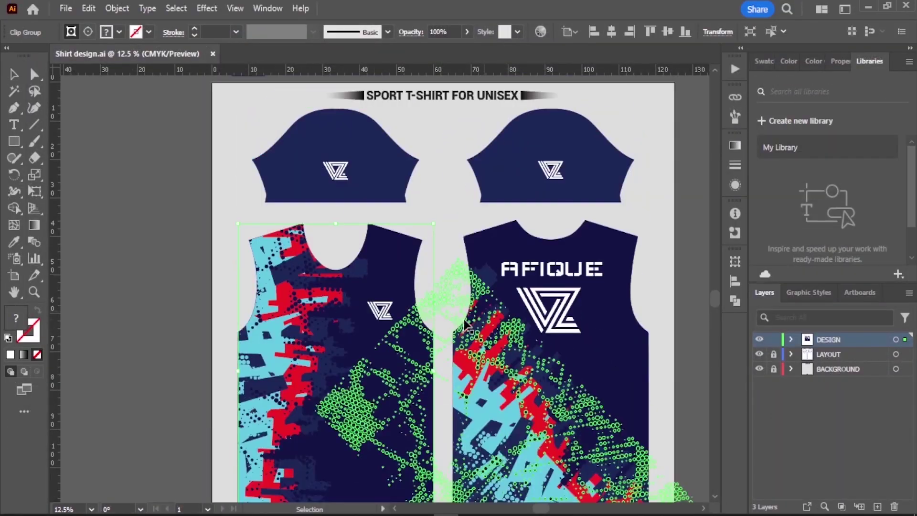
left_click(379, 259)
right_click(368, 254)
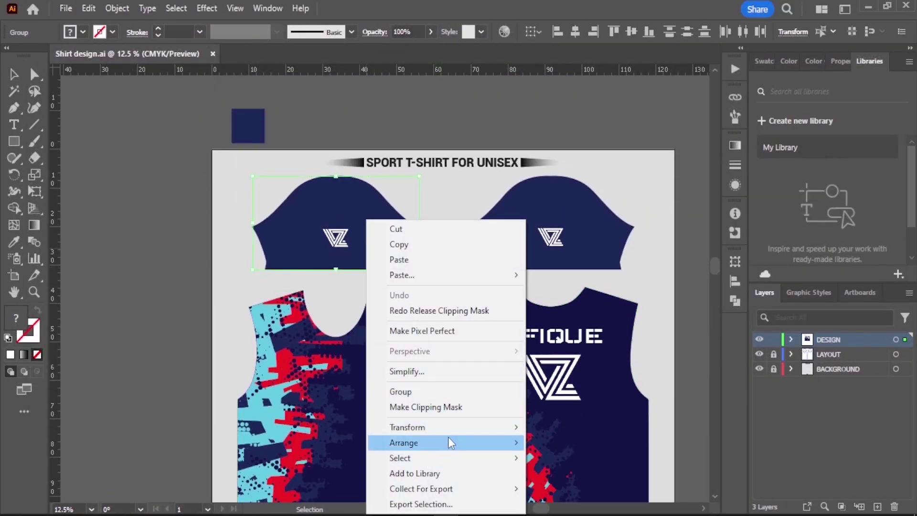
right_click(378, 200)
left_click(454, 385)
left_click_drag(354, 246, 351, 487)
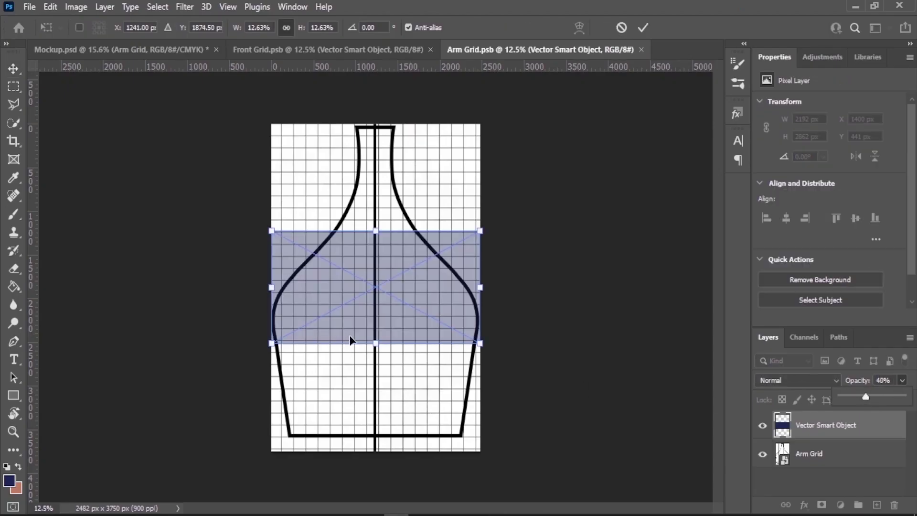
- Stretch the navy rectangle up and down to cover the whole Arm Grid canvas and commit
mouse_move(375, 341)
left_mouse_down()
mouse_move(381, 469)
mouse_move(389, 450)
mouse_move(376, 459)
left_mouse_up()
left_click_drag(376, 231, 376, 102)
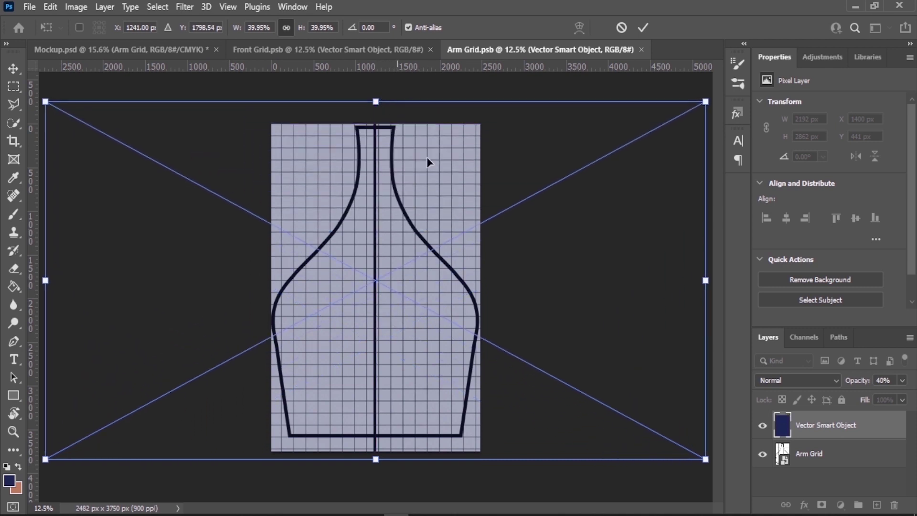
left_click(642, 27)
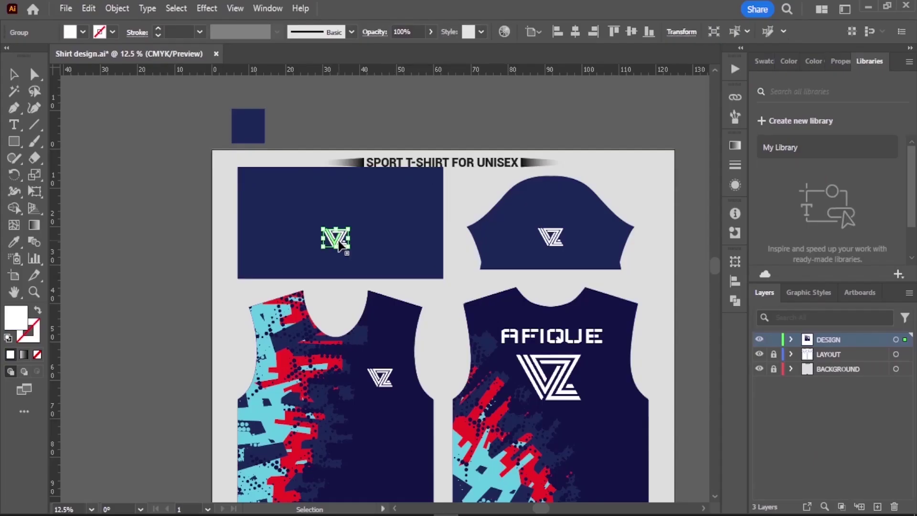
left_click_drag(340, 244, 383, 371)
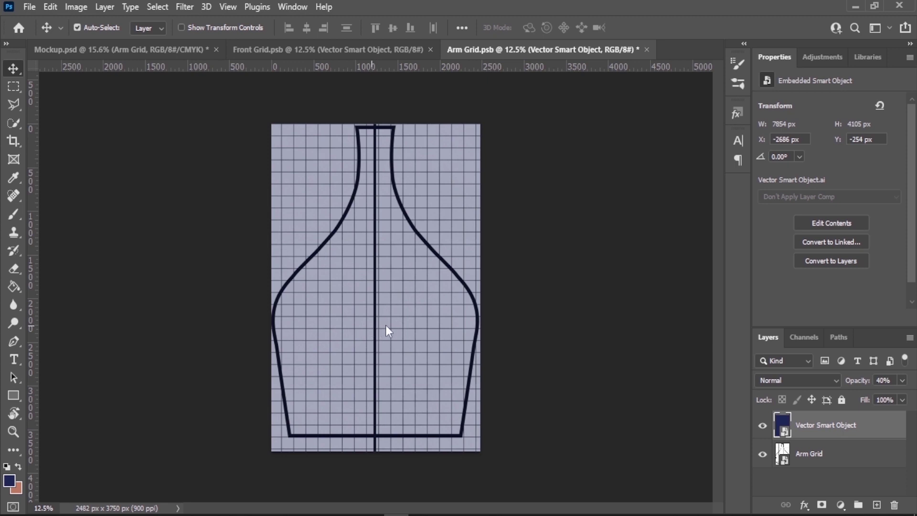
- Centre the white logo on the sleeve grid, raise navy opacity to 100%, and save Arm Grid
left_click_drag(386, 325, 386, 325)
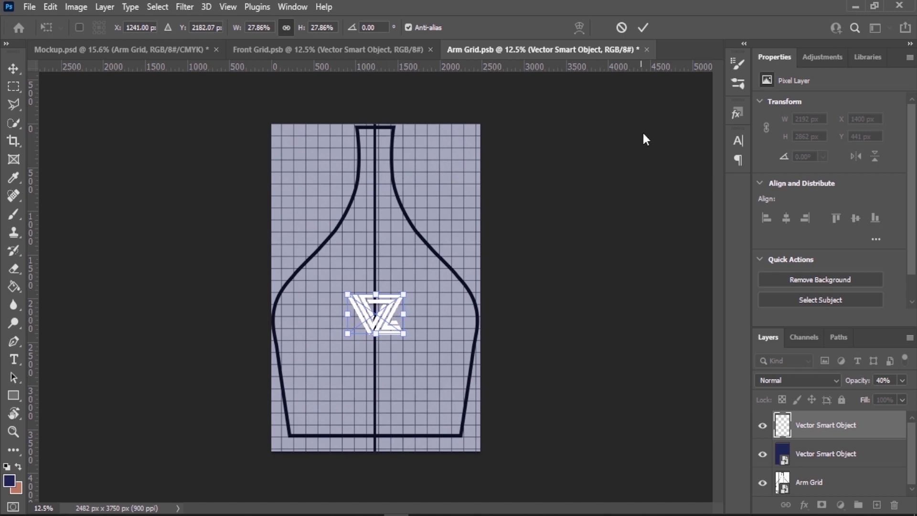
left_click(644, 26)
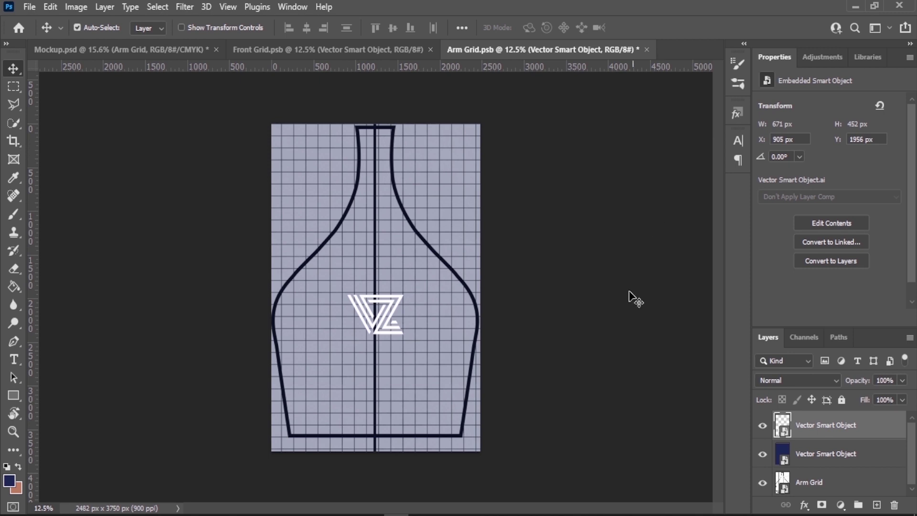
left_click(358, 422)
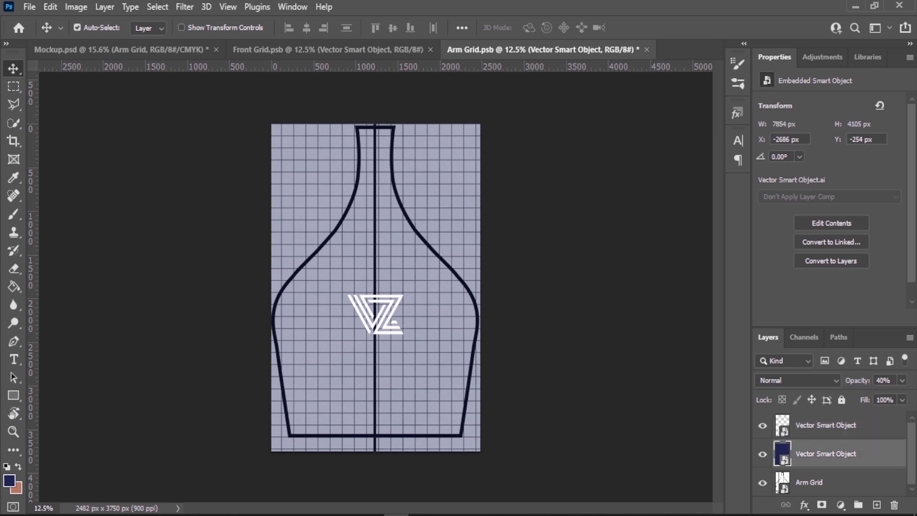
left_click(902, 380)
left_click_drag(861, 393, 910, 396)
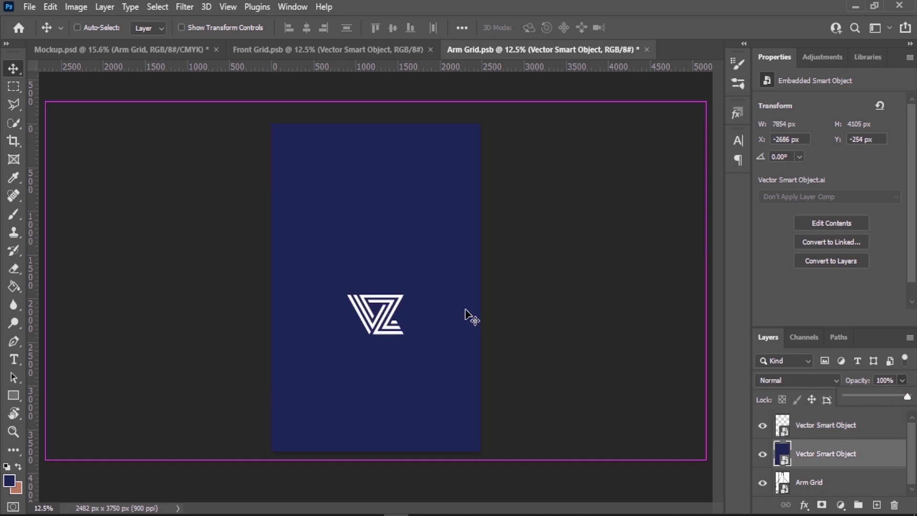
key("ctrl+s")
key("ctrl+Tab")
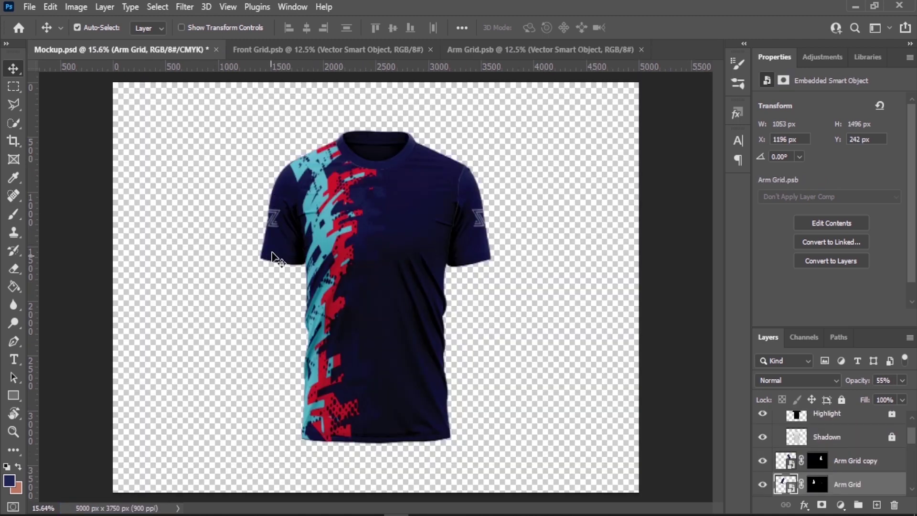
- Back in Mockup.psd, turn on the BG layer to show the dark teal backdrop
left_click(530, 49)
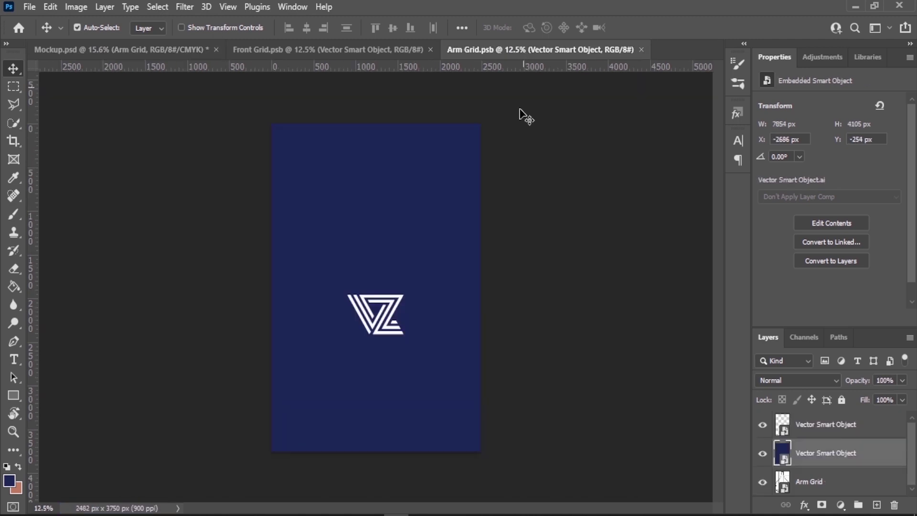
left_click(123, 52)
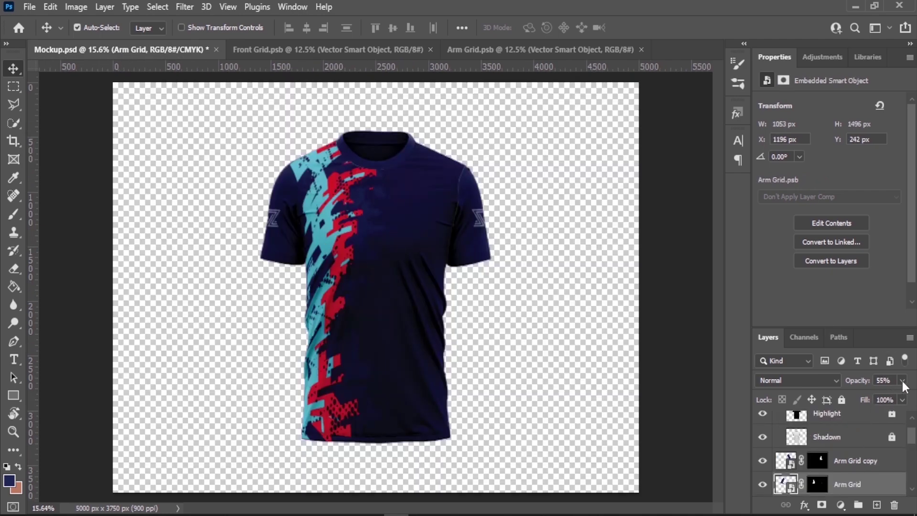
key("alt+bracketright")
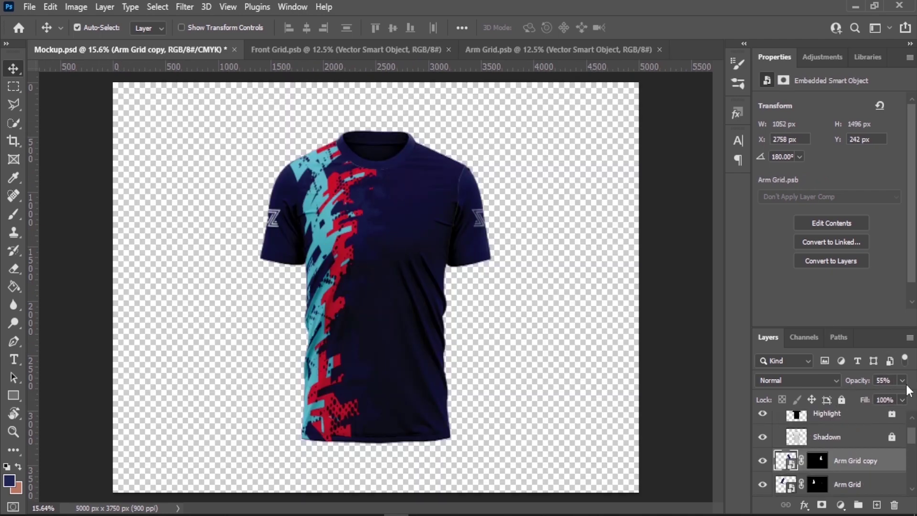
left_click(635, 375)
scroll(774, 478, "down", 2)
scroll(774, 492, "down", 2)
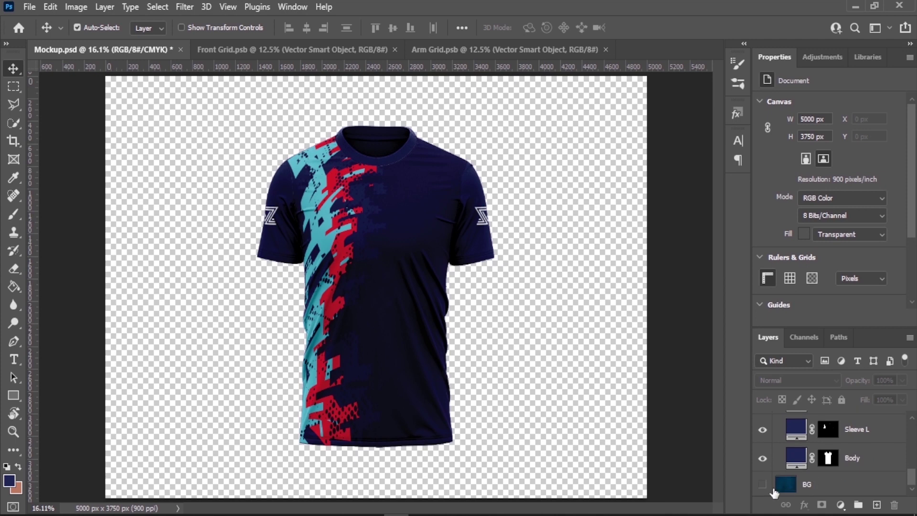
left_click(763, 485)
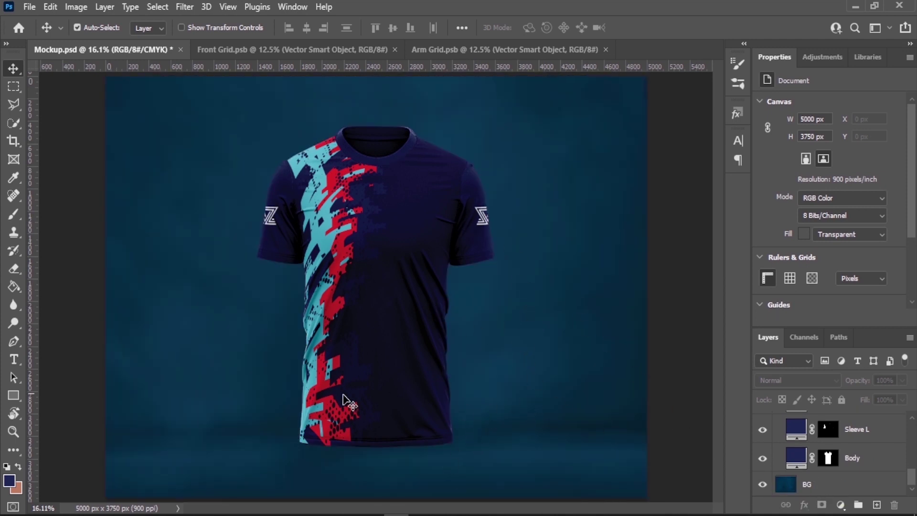
scroll(900, 437, "up", 3)
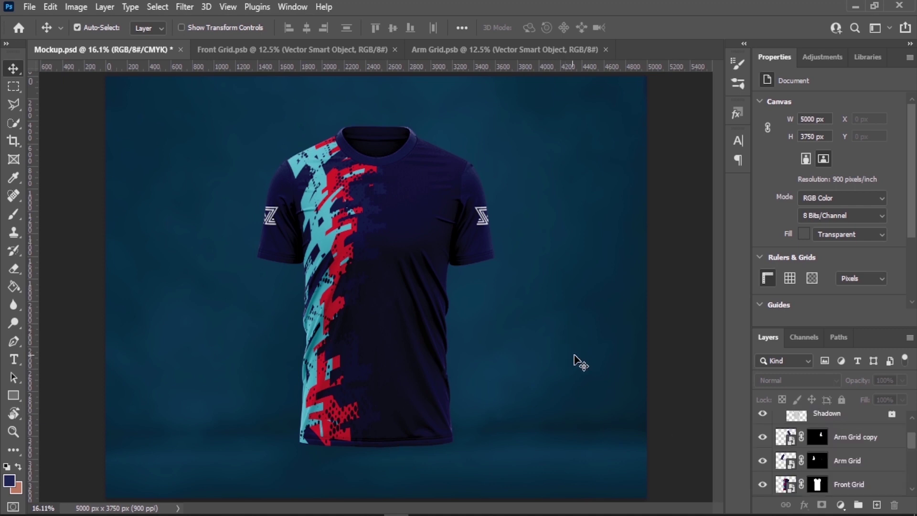
- Open Front Grid, drag the red paisley artboard in from Illustrator, and save
double_click(786, 484)
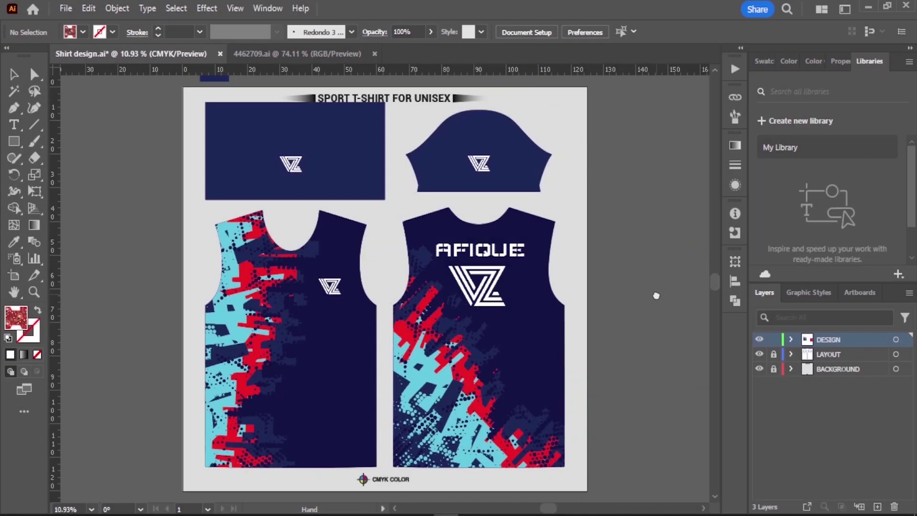
mouse_move(692, 268)
left_mouse_down()
mouse_move(472, 259)
mouse_move(375, 213)
left_mouse_up()
left_click_drag(573, 215, 372, 215)
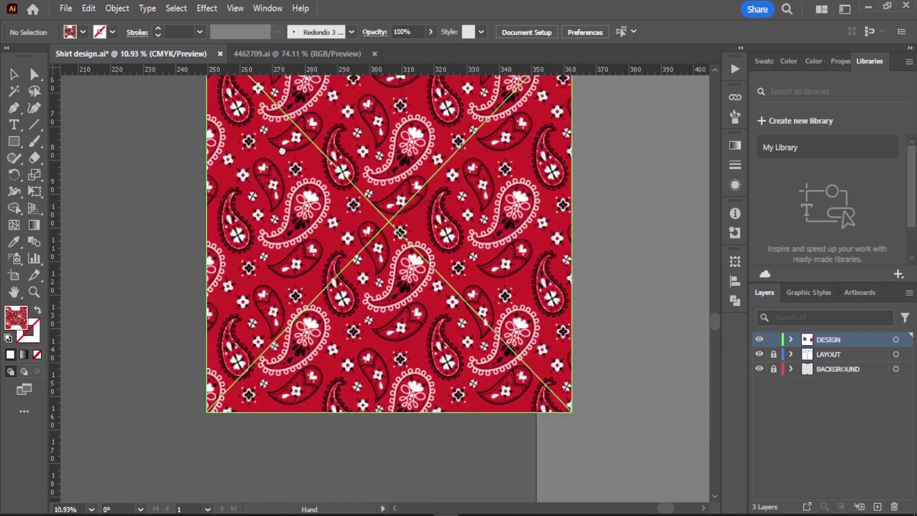
left_click_drag(470, 263, 482, 271)
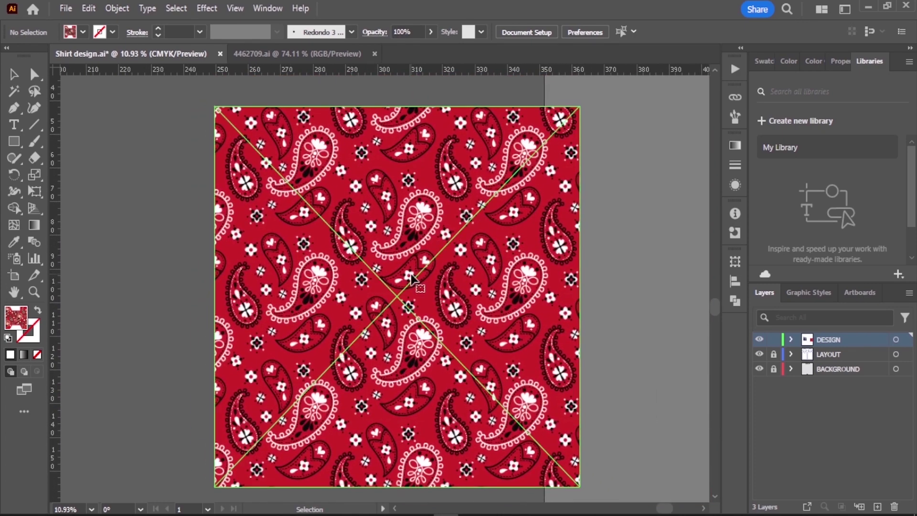
mouse_move(410, 277)
left_mouse_down()
mouse_move(391, 506)
mouse_move(328, 257)
left_mouse_up()
key("ctrl+s")
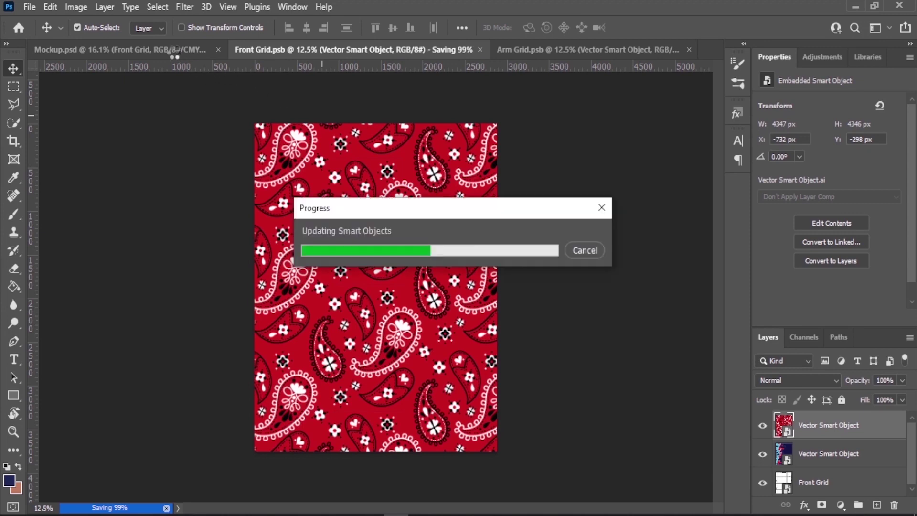
- Preview the paisley on the mockup, then delete it from Front Grid and save
left_click(156, 53)
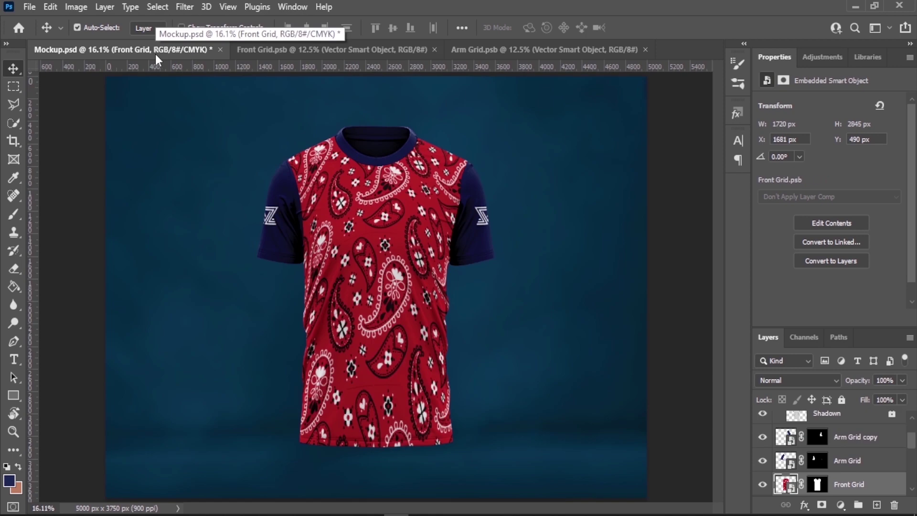
left_click(353, 54)
key("Delete")
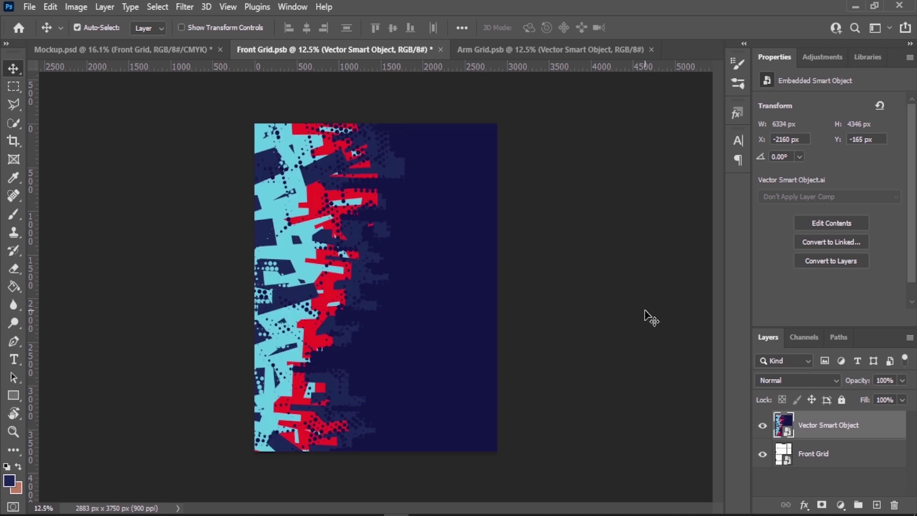
key("ctrl+s")
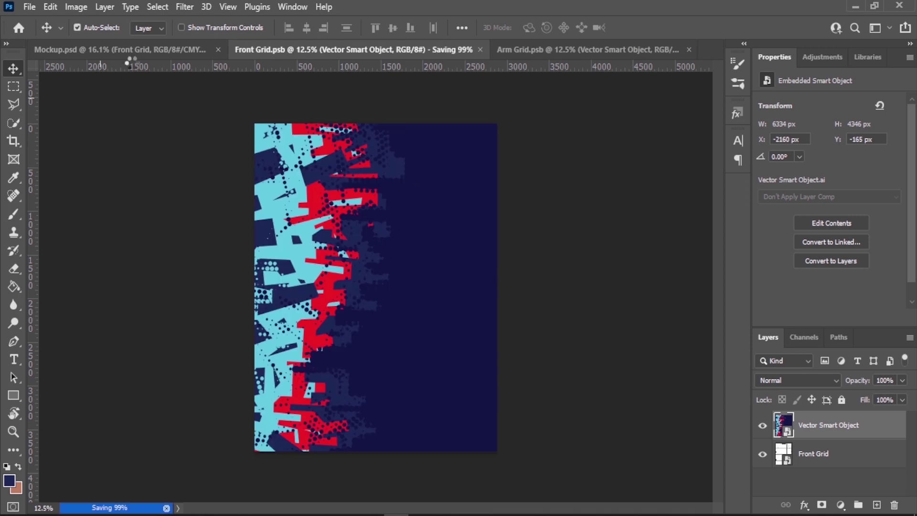
left_click(132, 51)
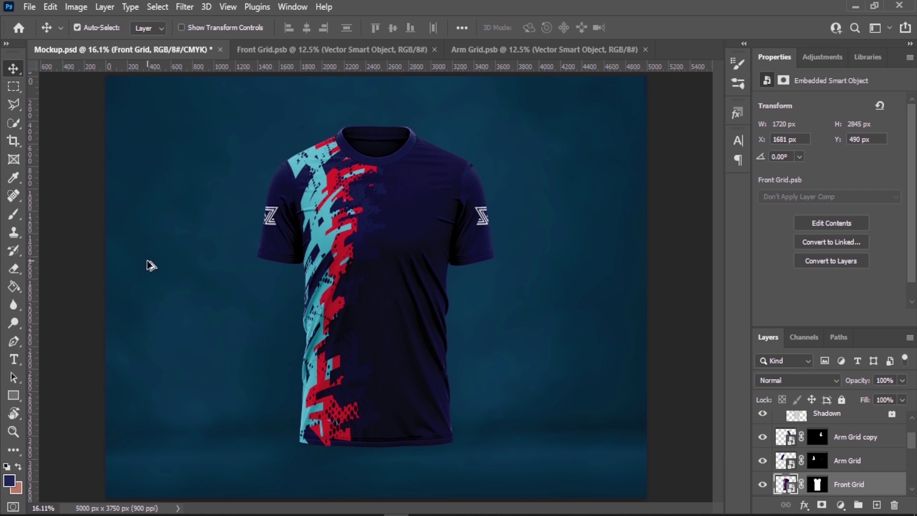
scroll(205, 258, "down", 2)
scroll(205, 258, "down", 2)
scroll(205, 258, "down", 3)
scroll(205, 258, "down", 2)
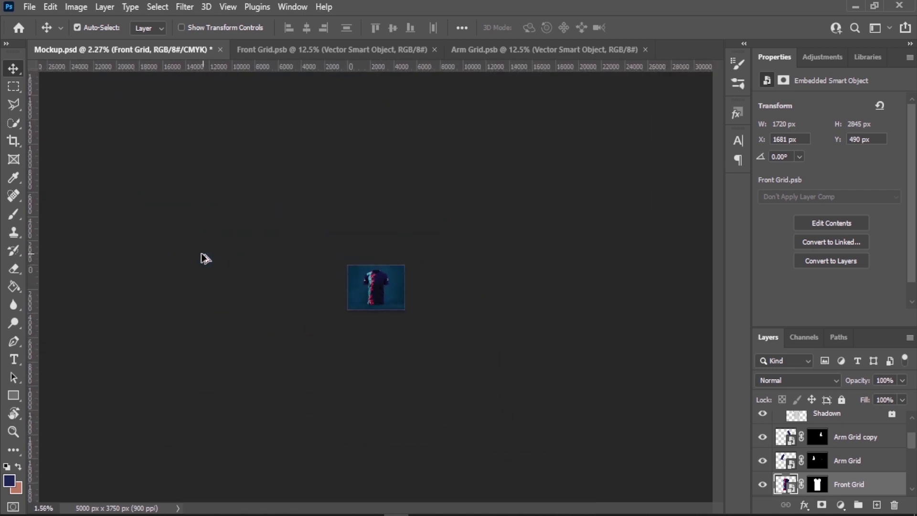
scroll(205, 258, "down", 2)
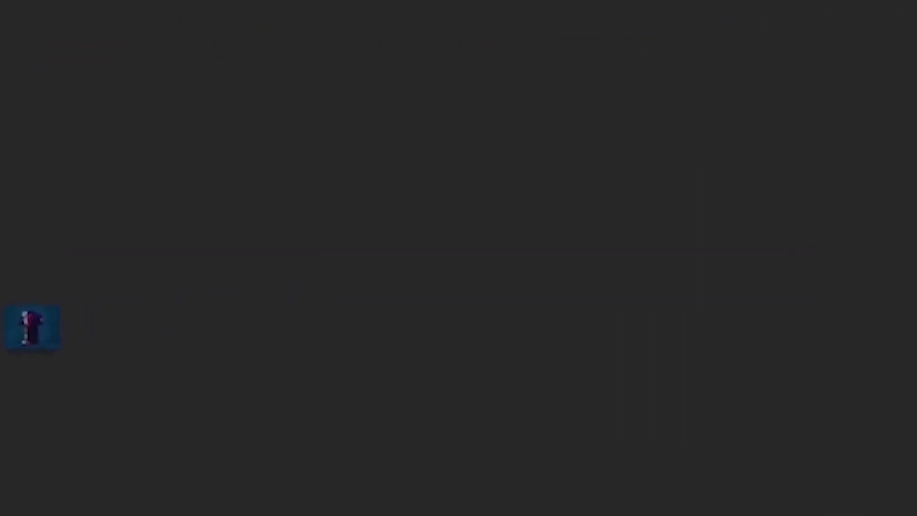